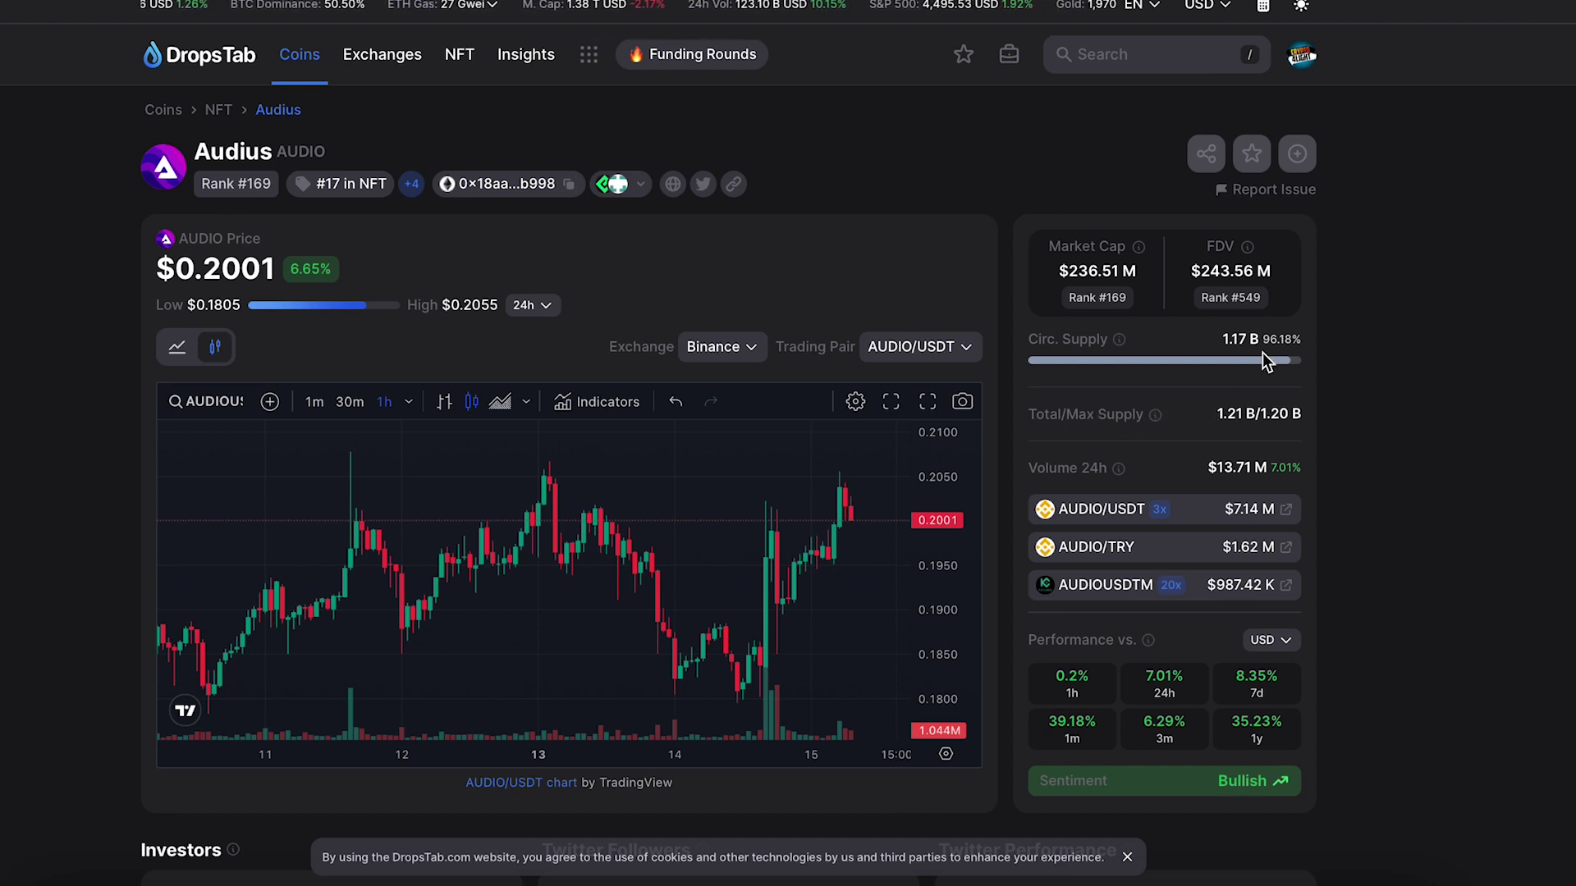
# Step: Highlight the circulating supply percentage in the Audius token statistics
pyautogui.moveTo(1262, 339); pyautogui.dragTo(1296, 344)
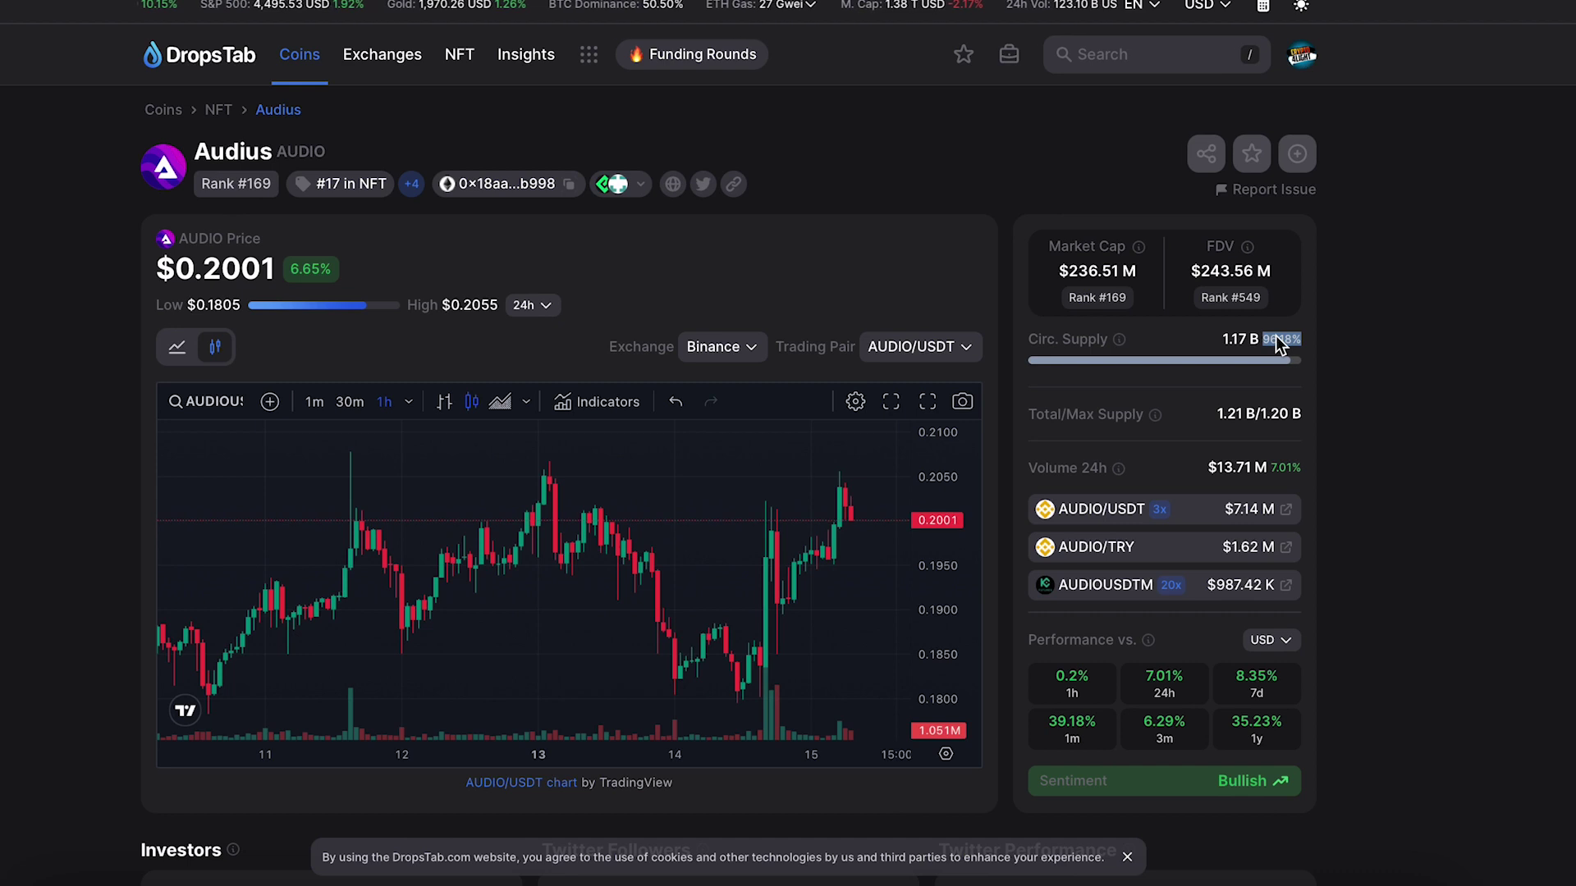
pyautogui.click(1263, 333)
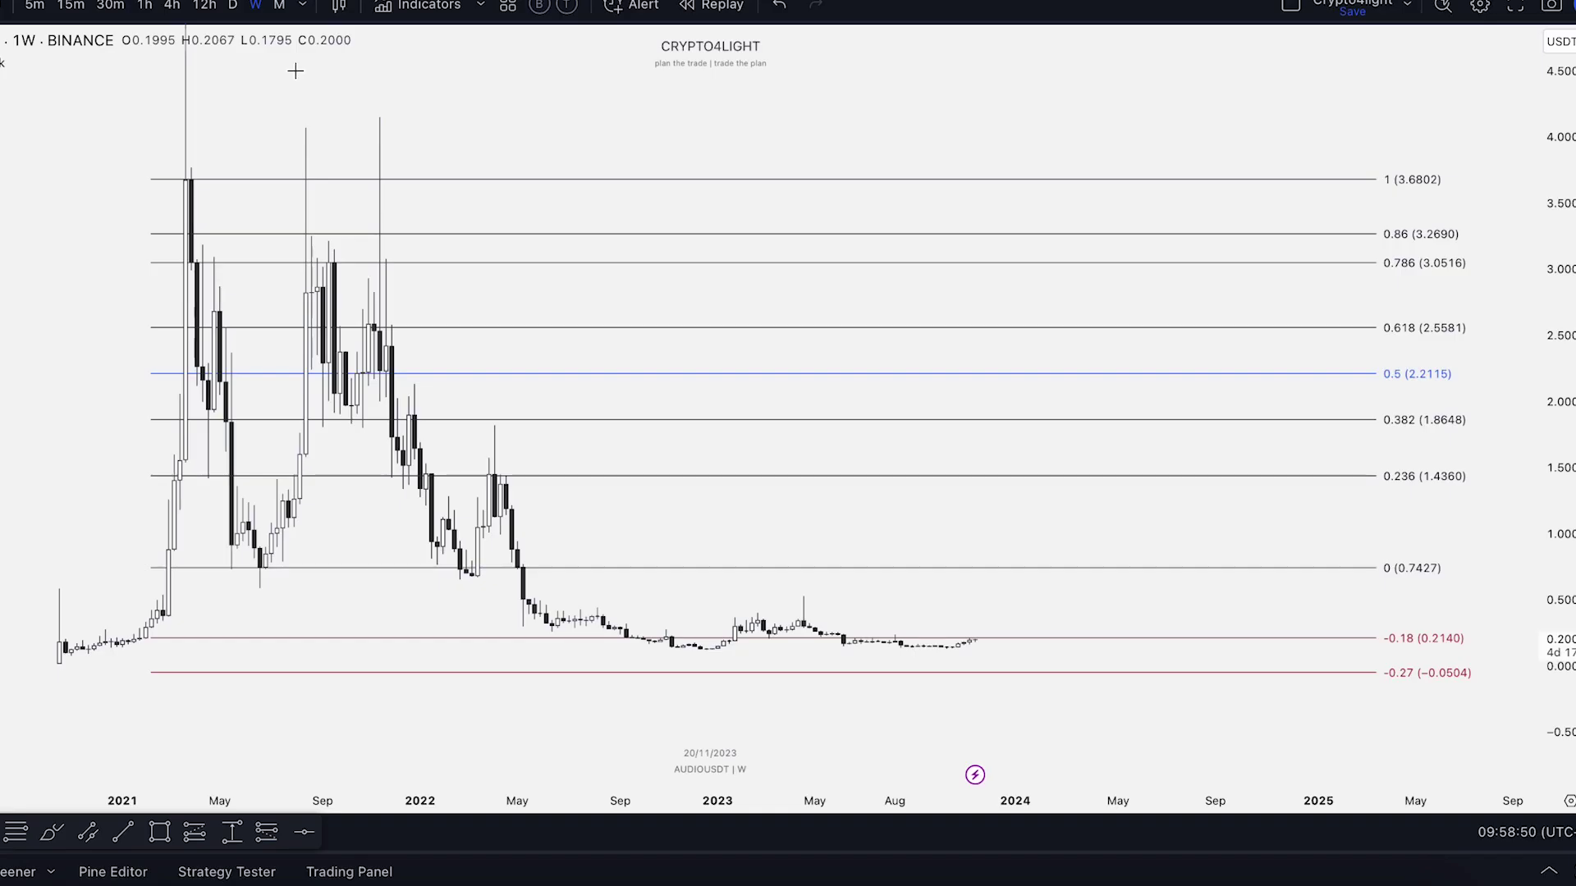
# Step: Switch to the weekly AUDIOUSDT chart in TradingView and examine the price history against the Fibonacci levels
pyautogui.scroll(-3, 1412, 328)
pyautogui.moveTo(1530, 296); pyautogui.dragTo(1065, 129)
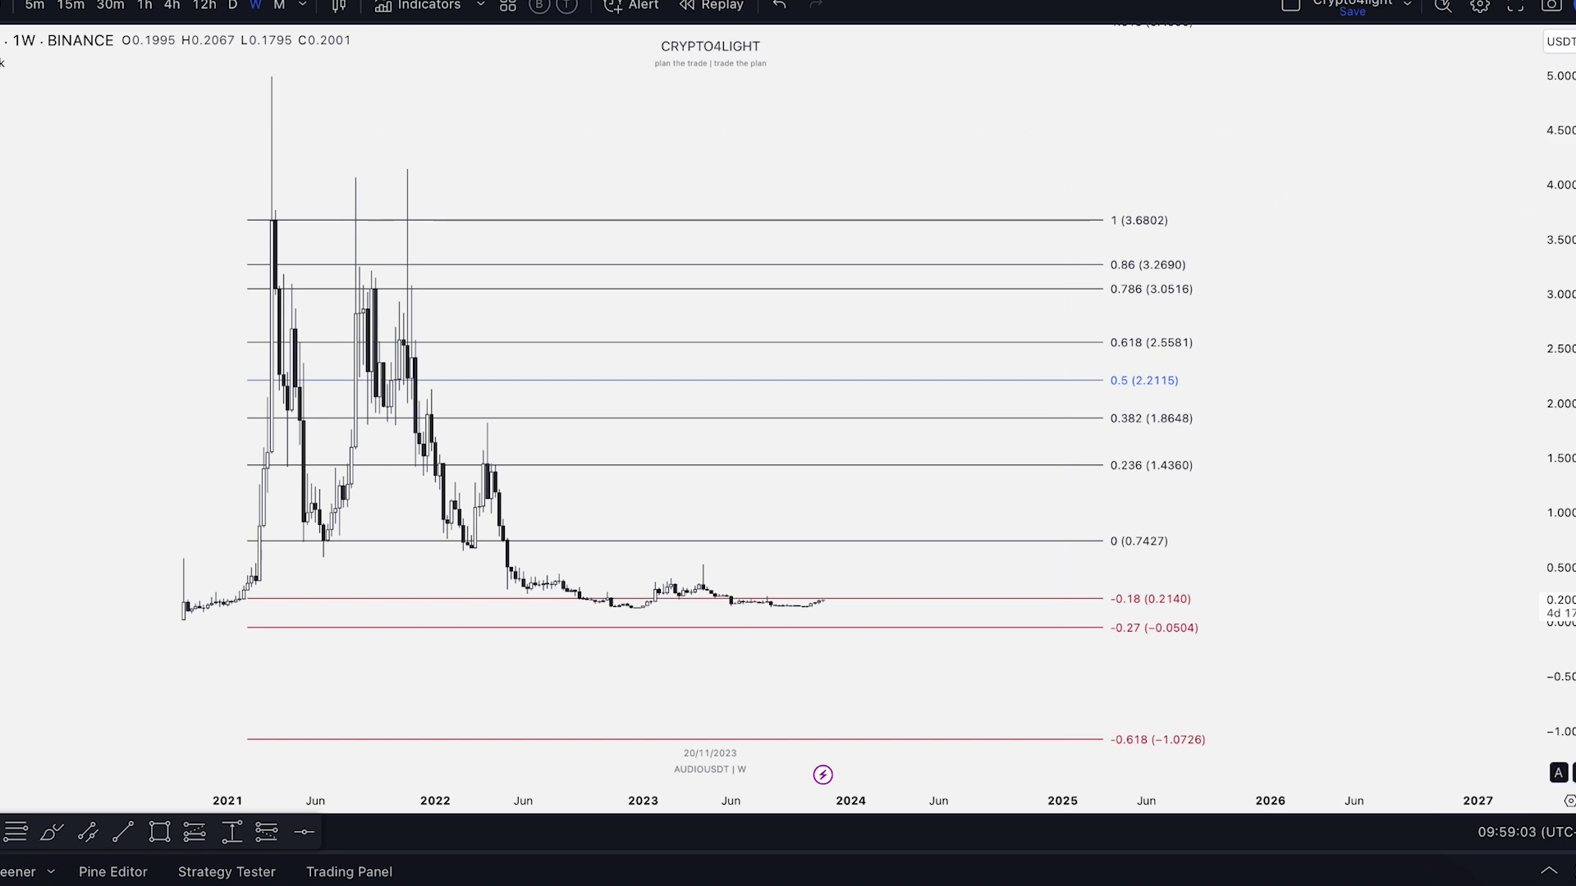
pyautogui.moveTo(1549, 188); pyautogui.dragTo(1548, 274)
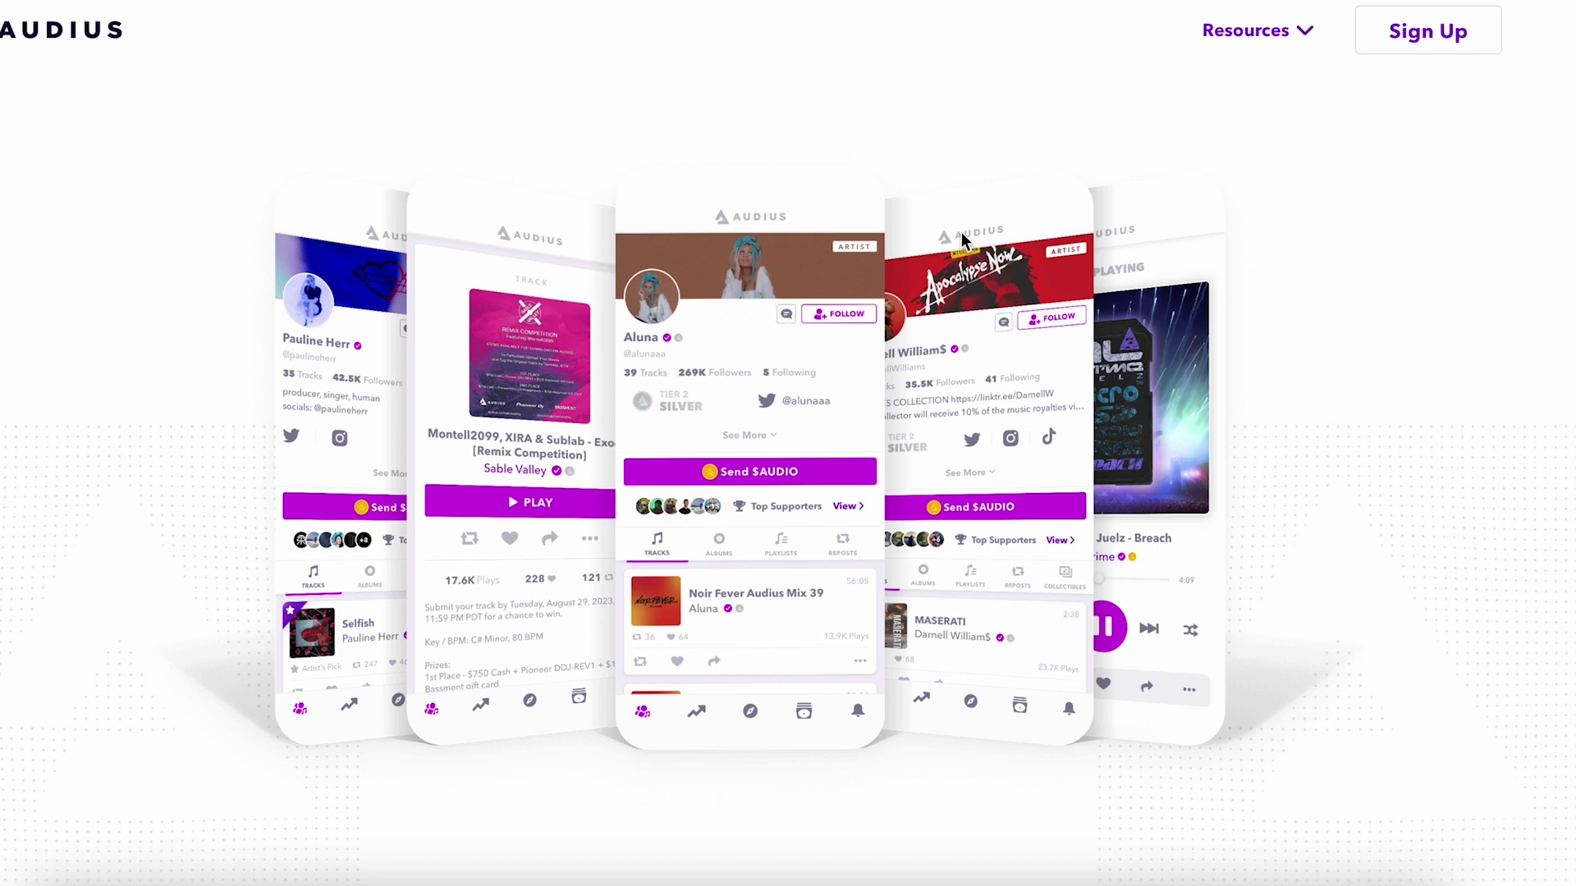
# Step: Open the Audius website and look through the artists featured under "Who Uses Audius?"
pyautogui.scroll(-14, 932, 164)
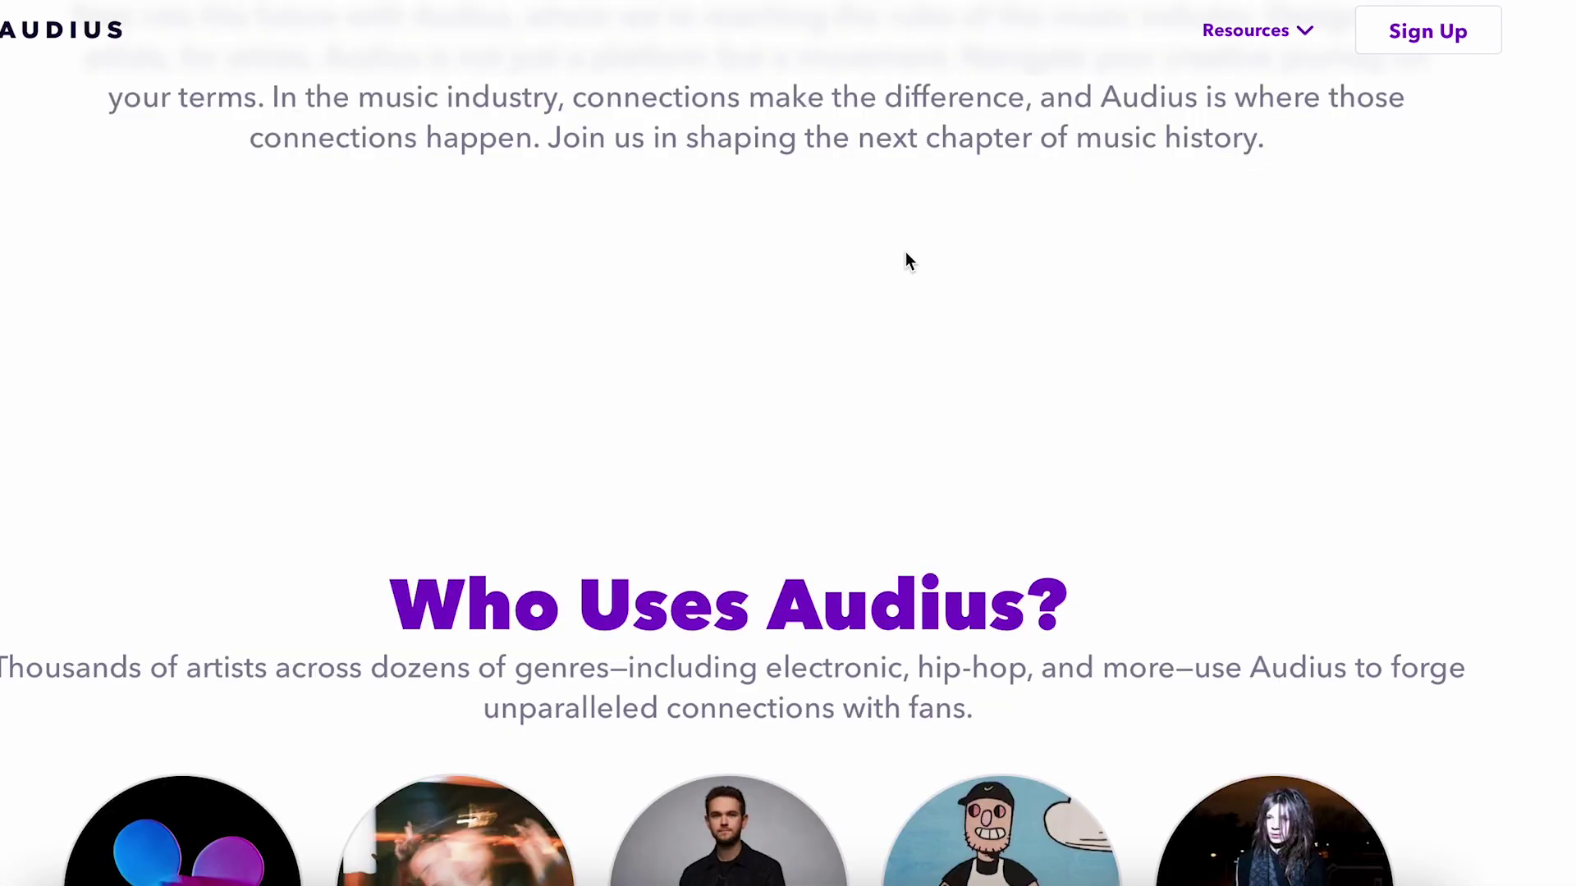
pyautogui.scroll(-7, 908, 261)
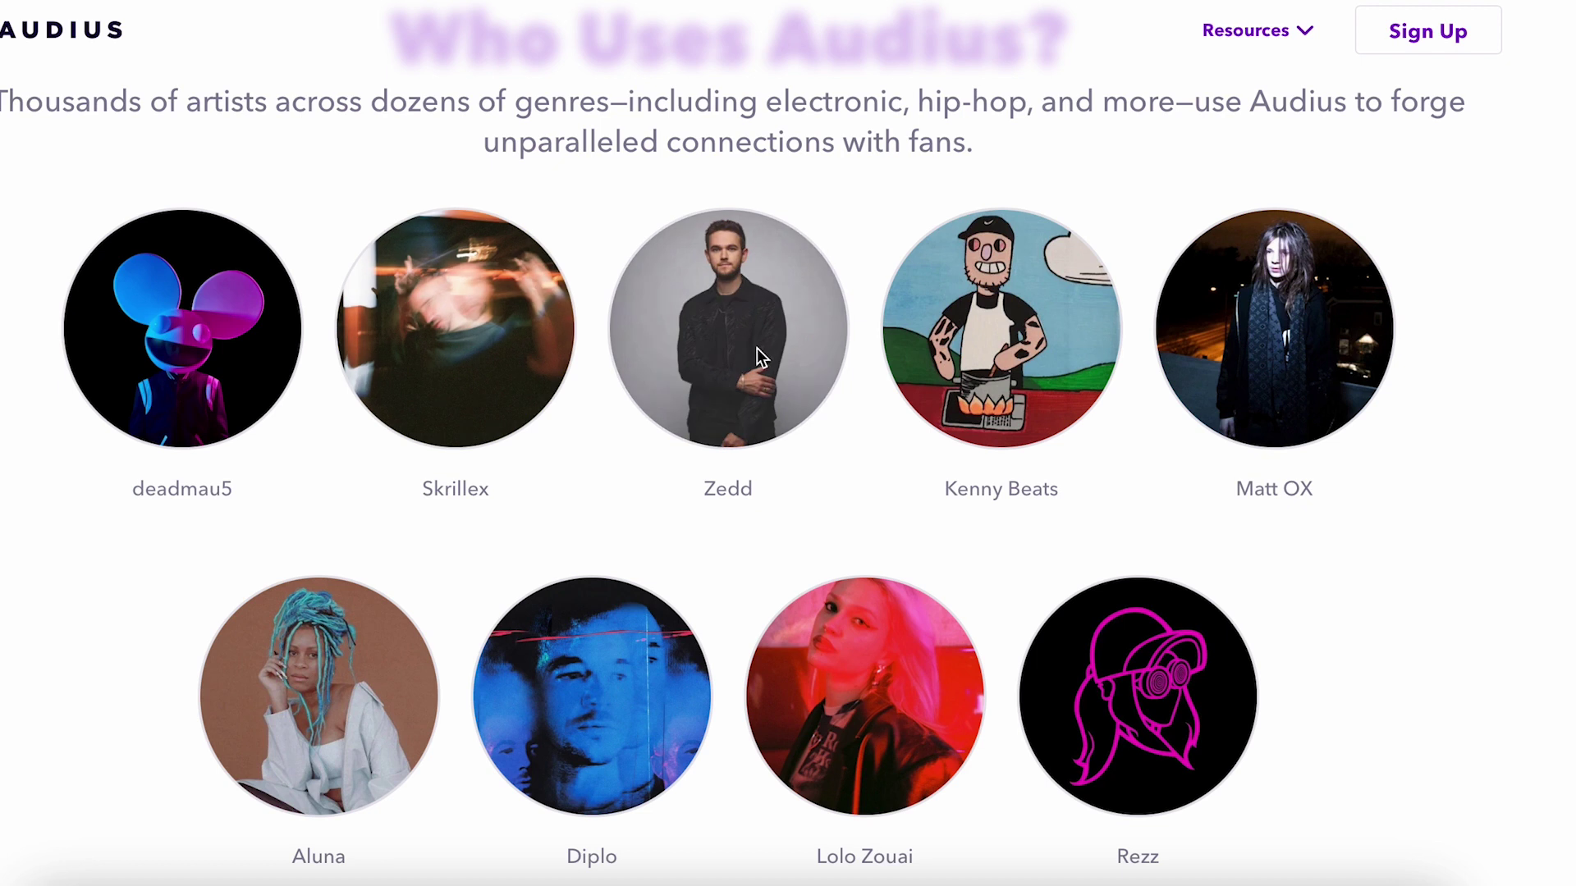
pyautogui.scroll(-8, 615, 669)
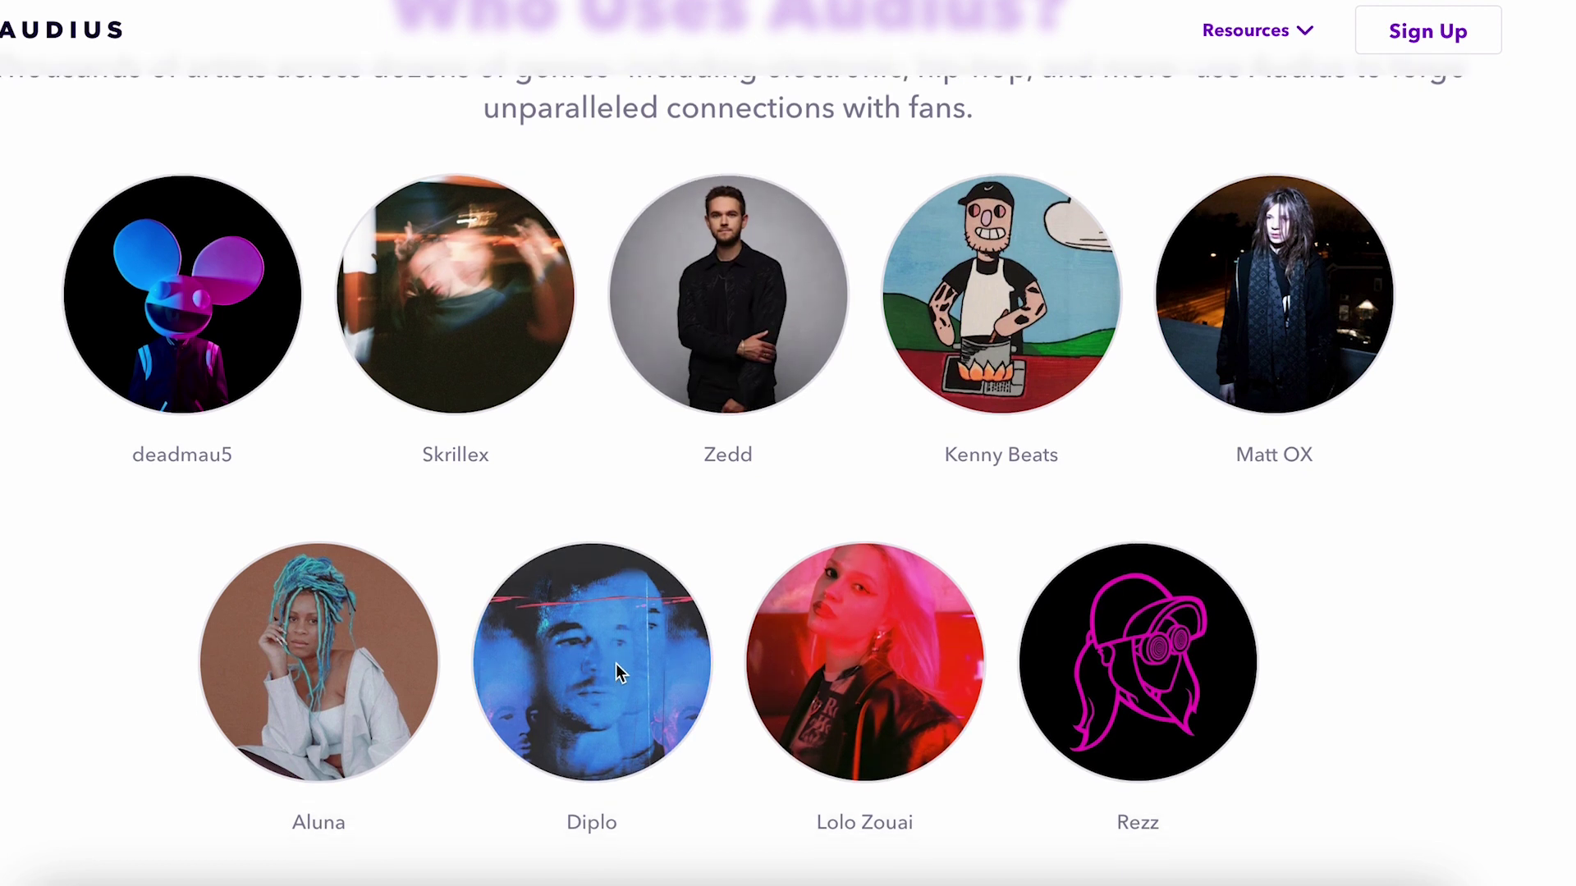
pyautogui.scroll(10, 628, 645)
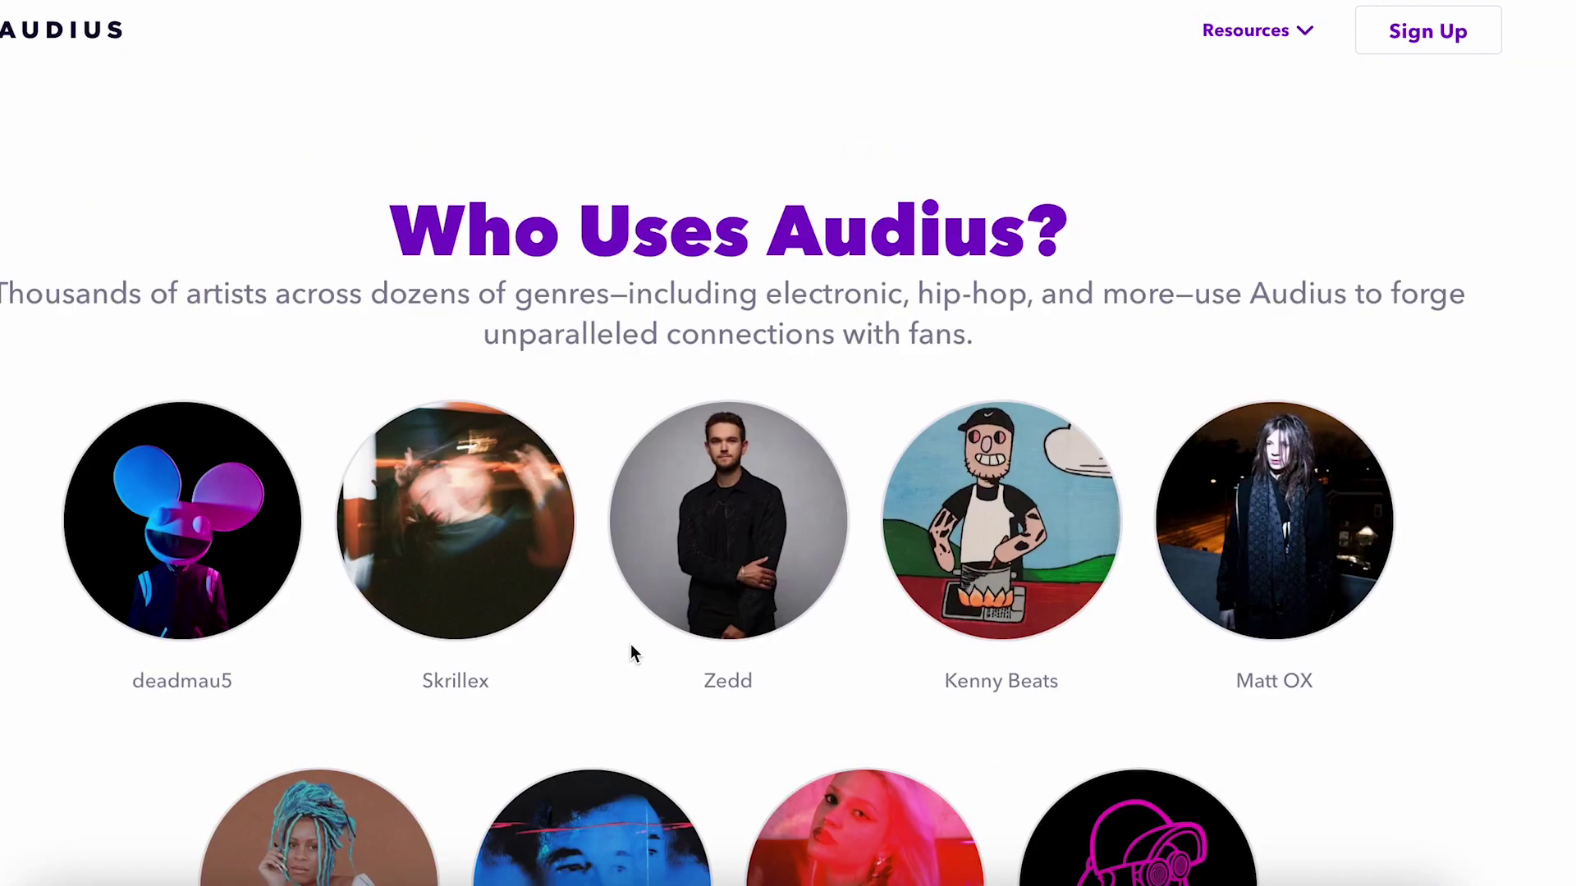
pyautogui.scroll(-3, 634, 637)
pyautogui.scroll(8, 634, 637)
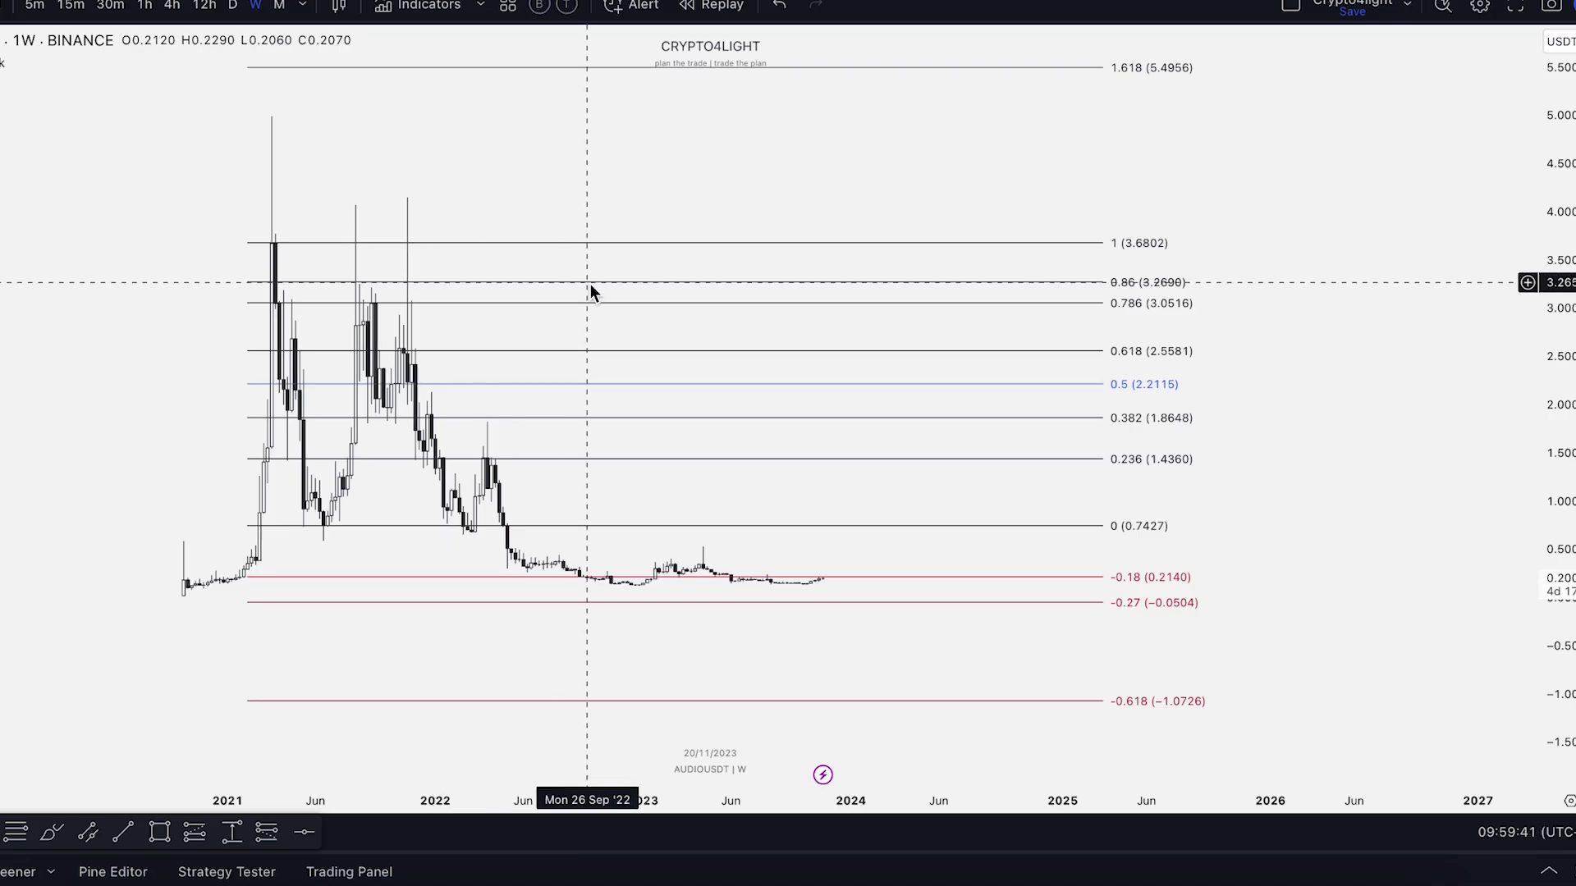
# Step: Return to the weekly AUDIOUSDT chart, display the price as a line and restore the candles
pyautogui.moveTo(1093, 162); pyautogui.dragTo(1124, 214)
pyautogui.moveTo(1566, 243); pyautogui.dragTo(1566, 326)
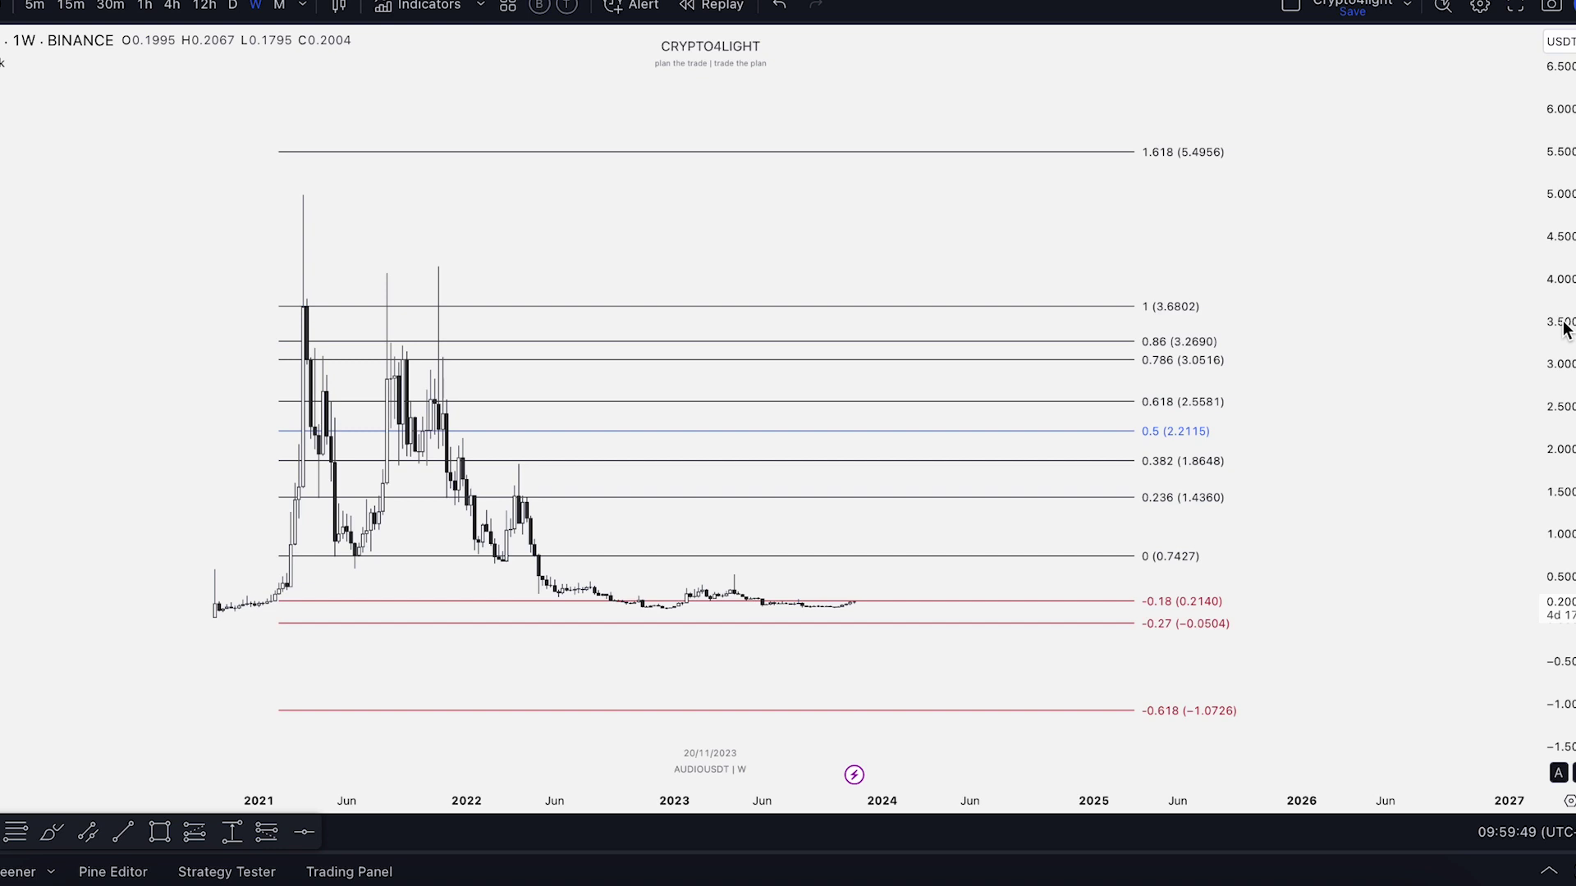
pyautogui.moveTo(1456, 282); pyautogui.dragTo(1458, 287)
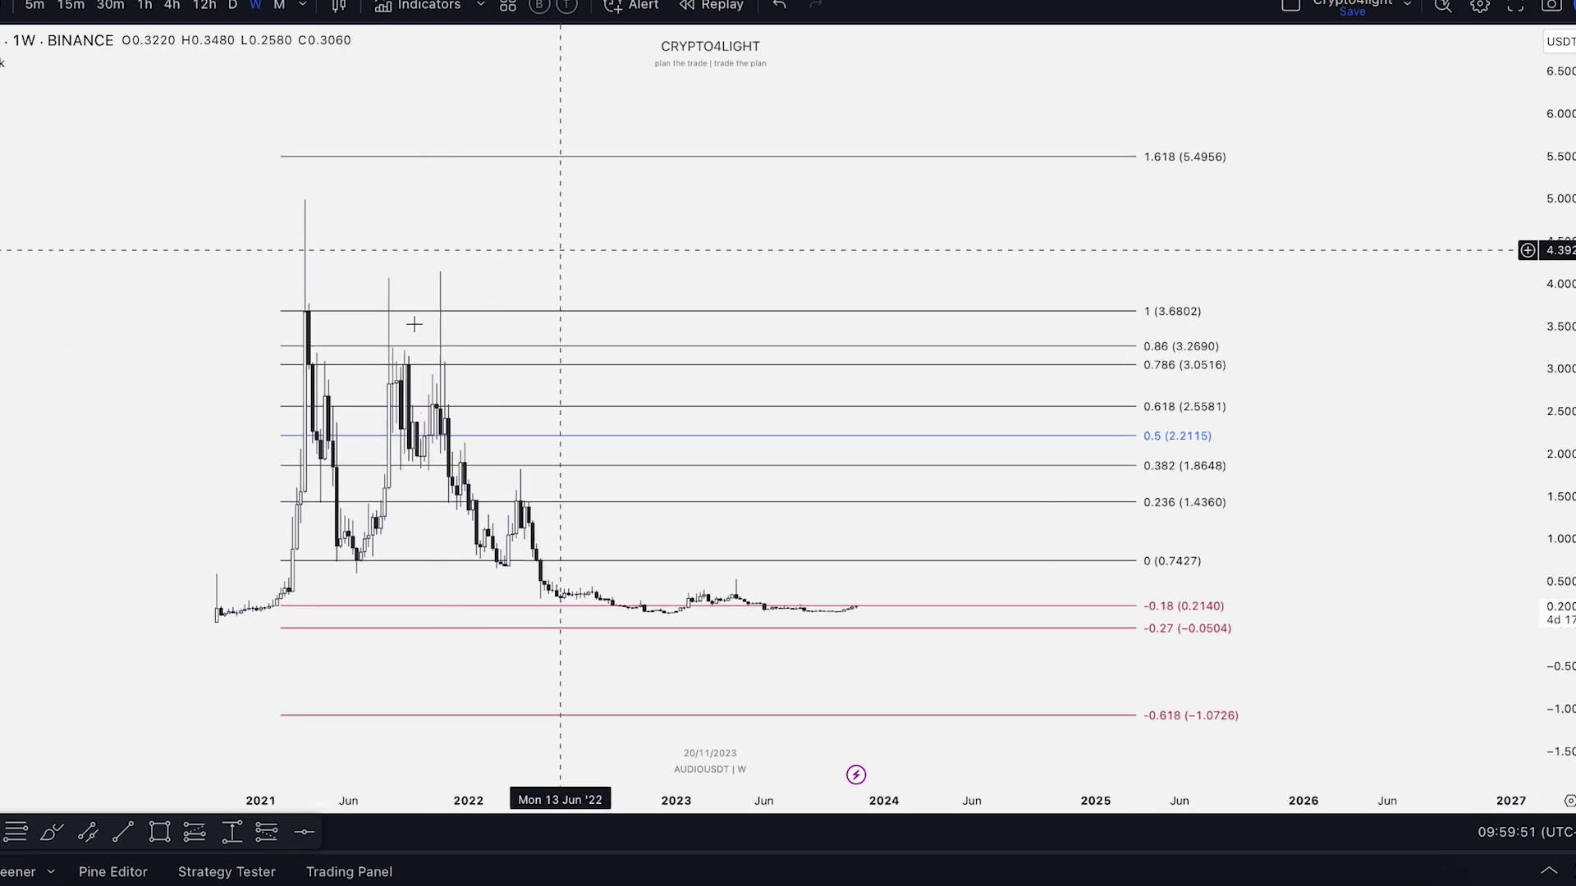
pyautogui.click(338, 5)
pyautogui.click(415, 174)
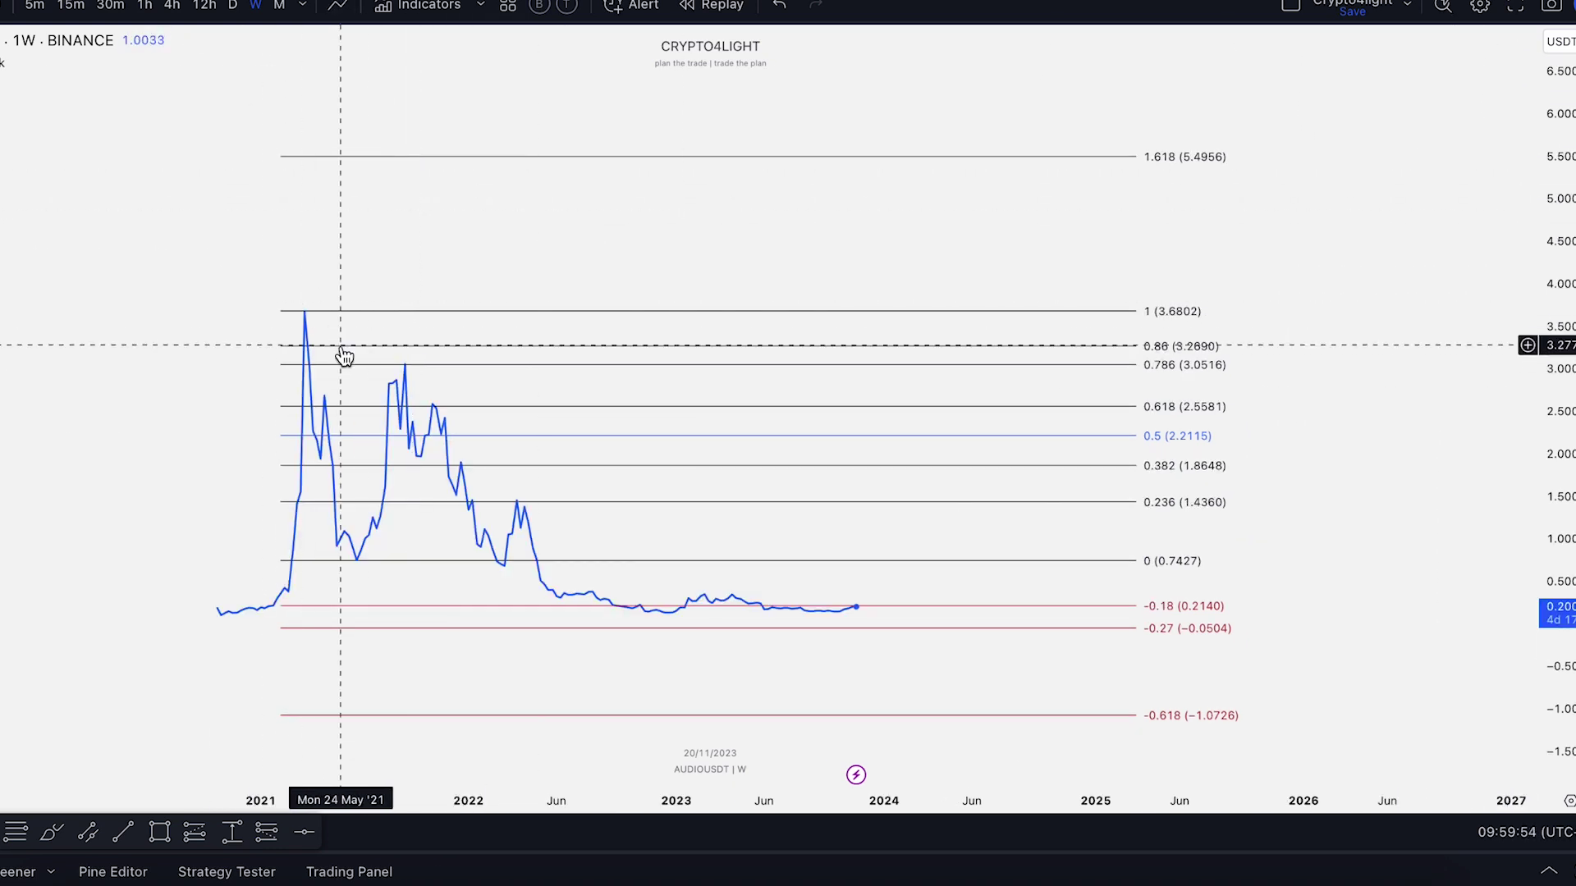
pyautogui.click(339, 5)
pyautogui.click(397, 89)
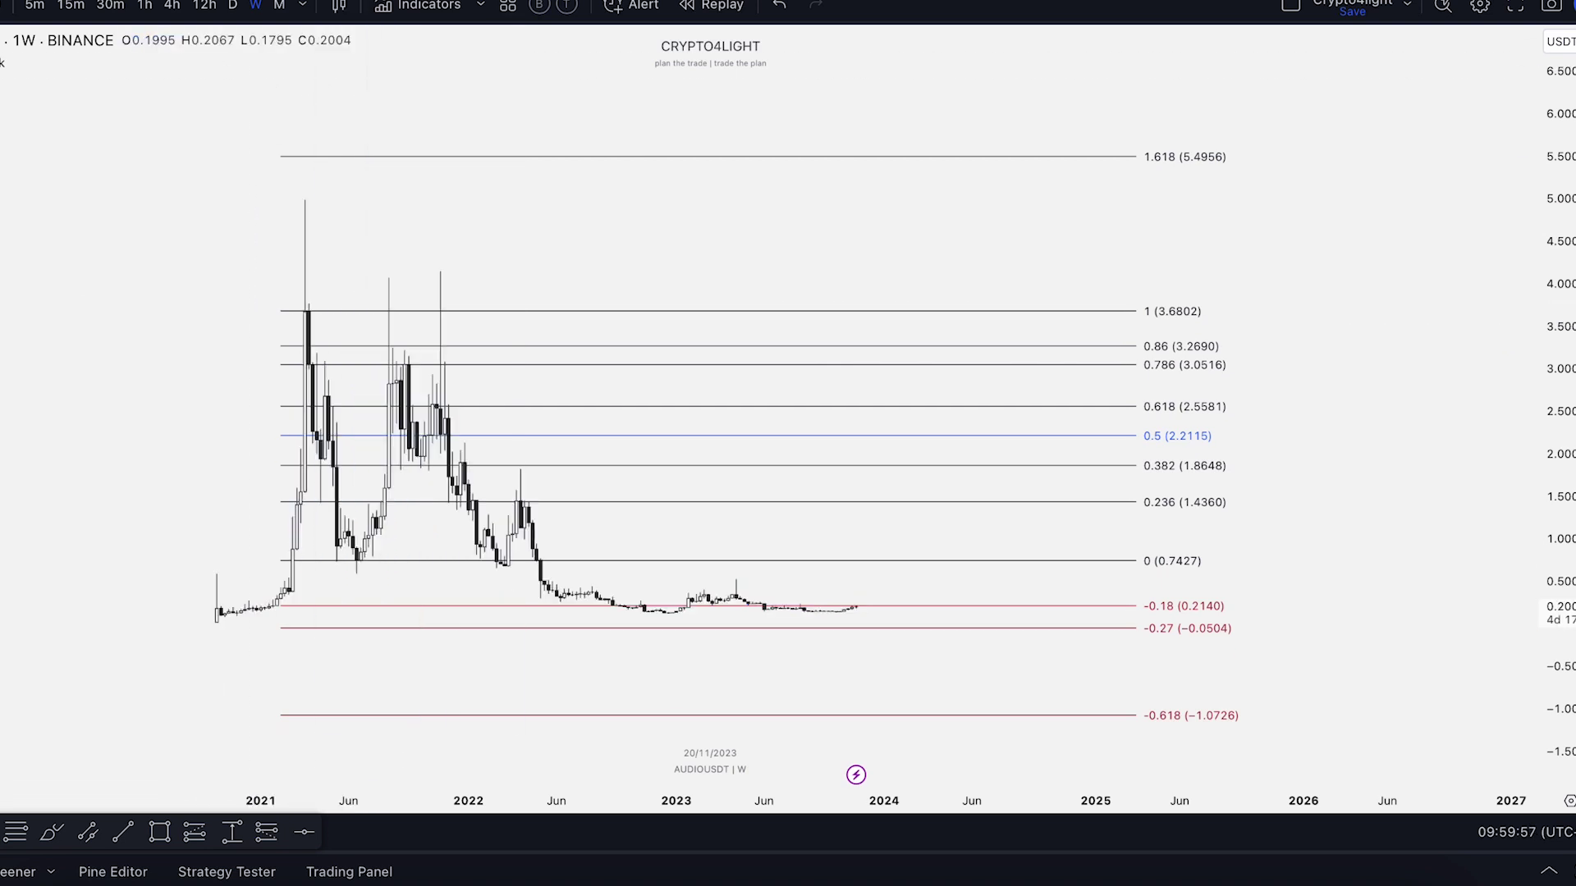
pyautogui.click(278, 202)
# Step: Measure the price range from the first 2020 low up to the low around the start of 2023
pyautogui.moveTo(1166, 411)
pyautogui.mouseDown()
pyautogui.moveTo(1387, 594)
pyautogui.moveTo(1395, 572)
pyautogui.mouseUp()
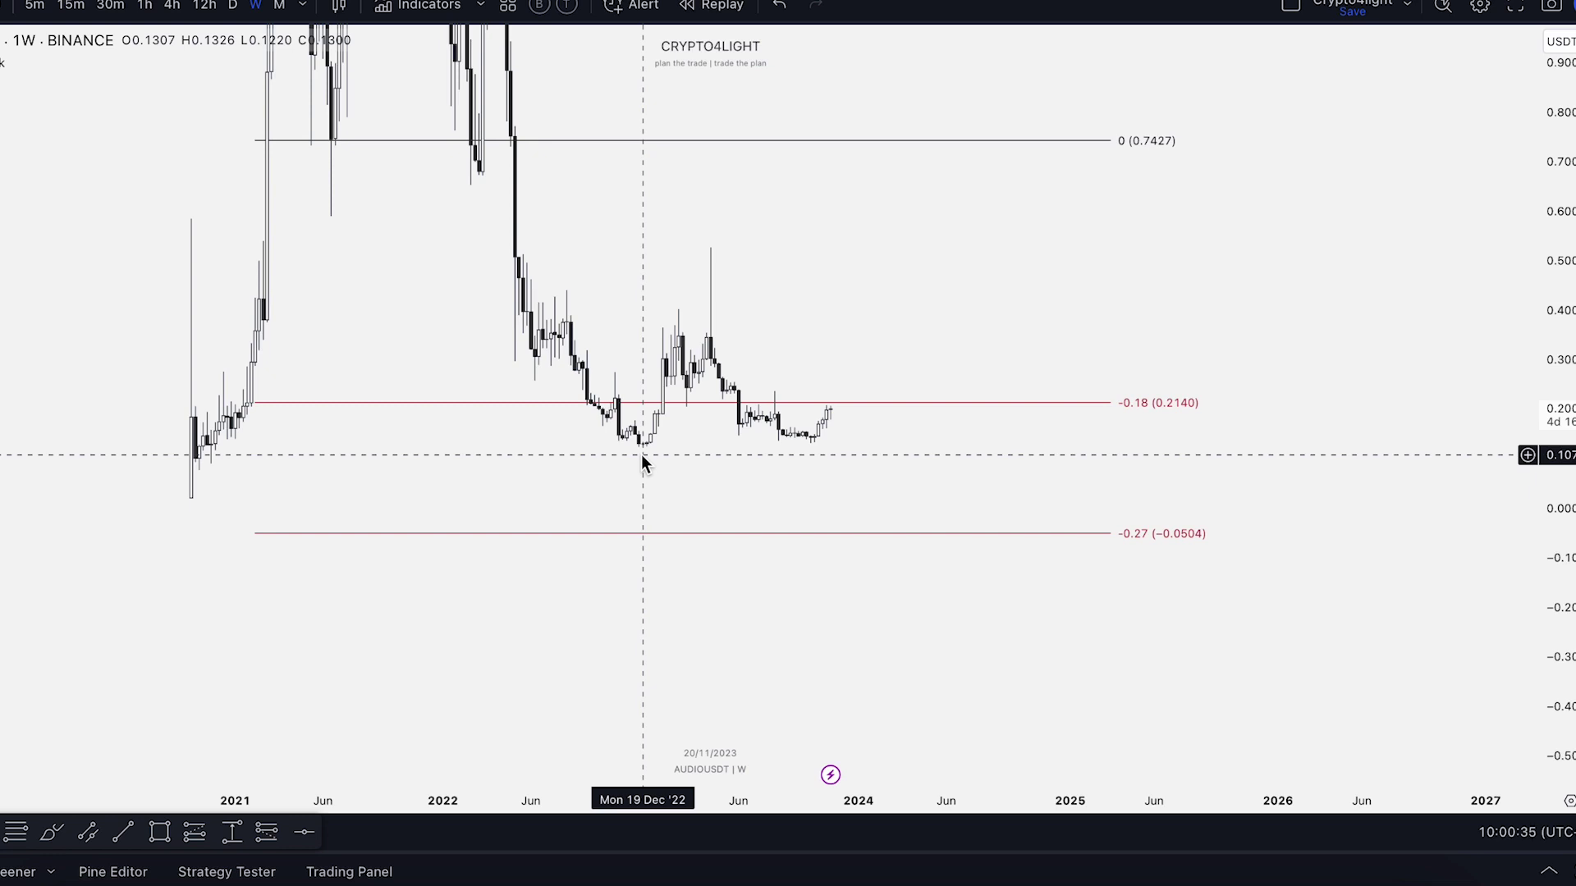
pyautogui.click(232, 832)
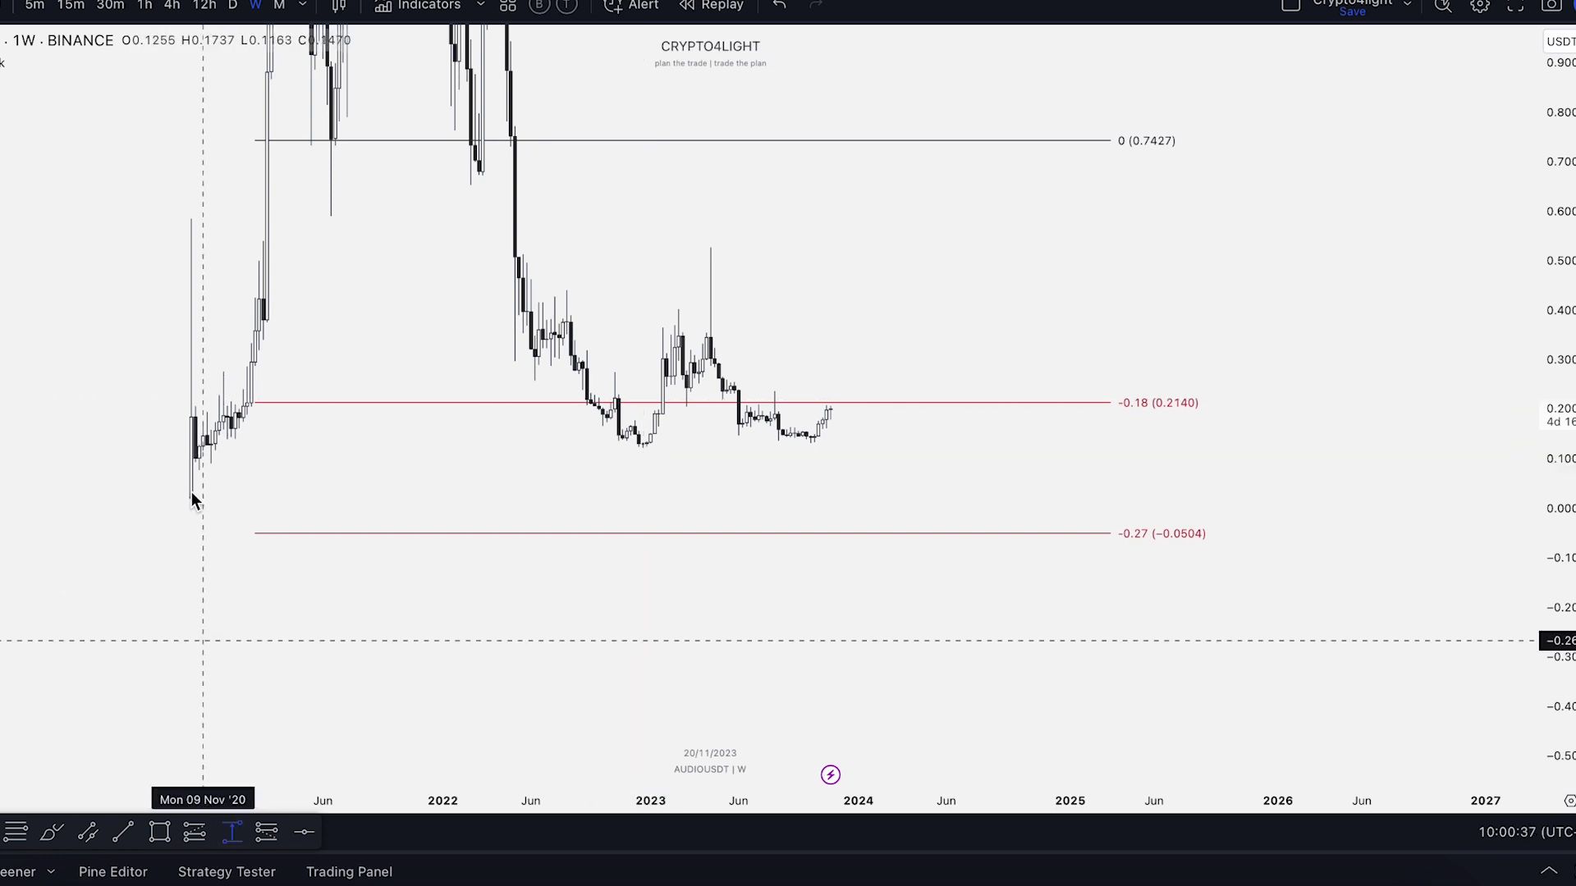
pyautogui.keyDown('shift'); pyautogui.click(169, 498); pyautogui.keyUp('shift')
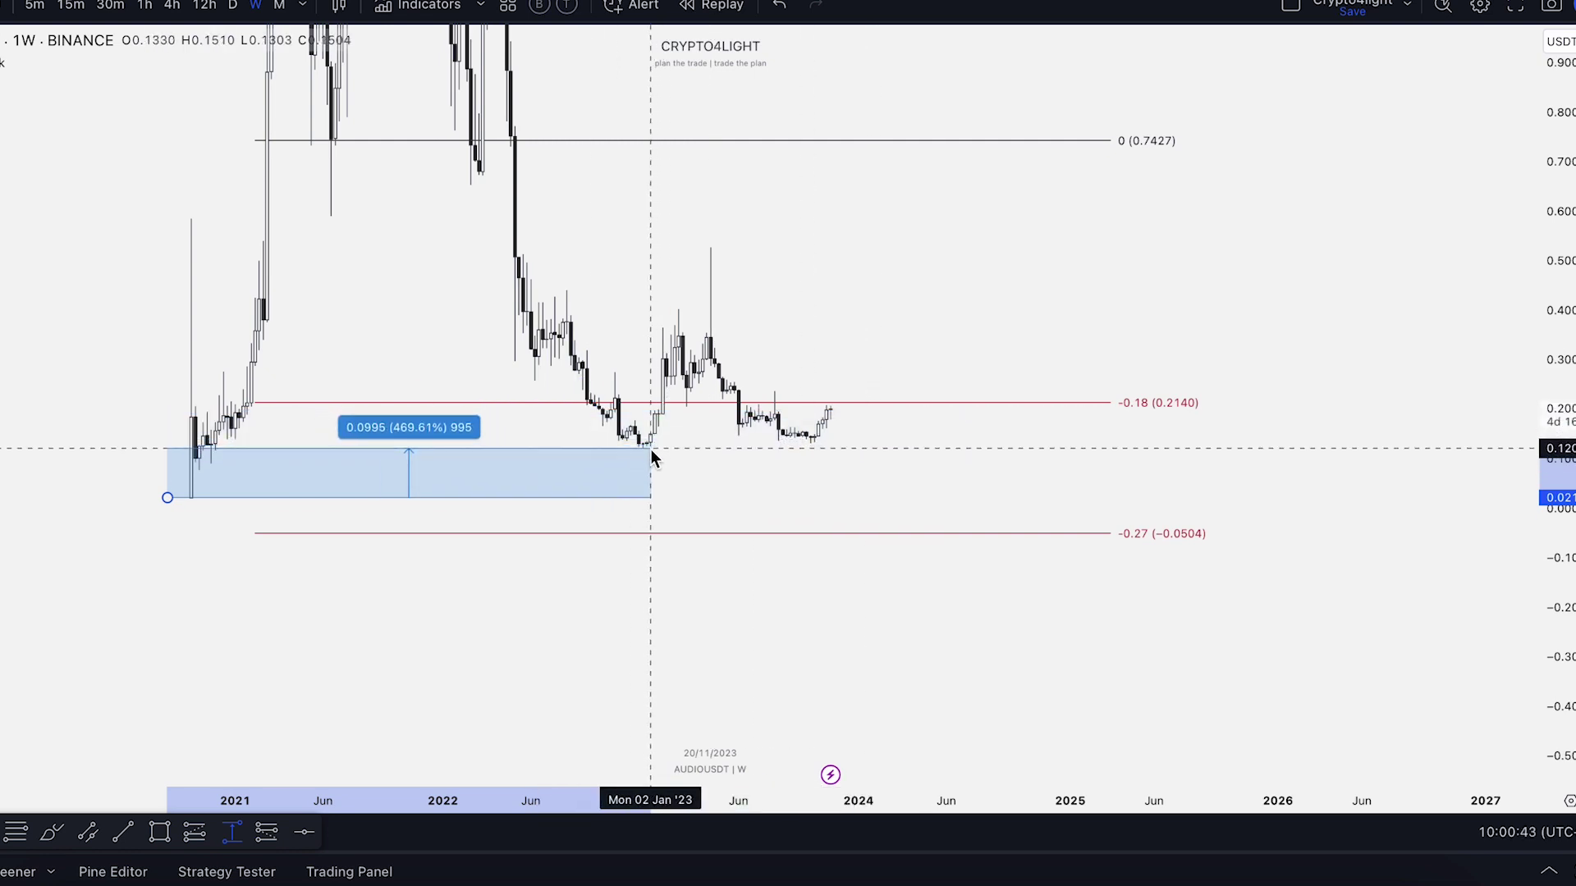
pyautogui.click(650, 450)
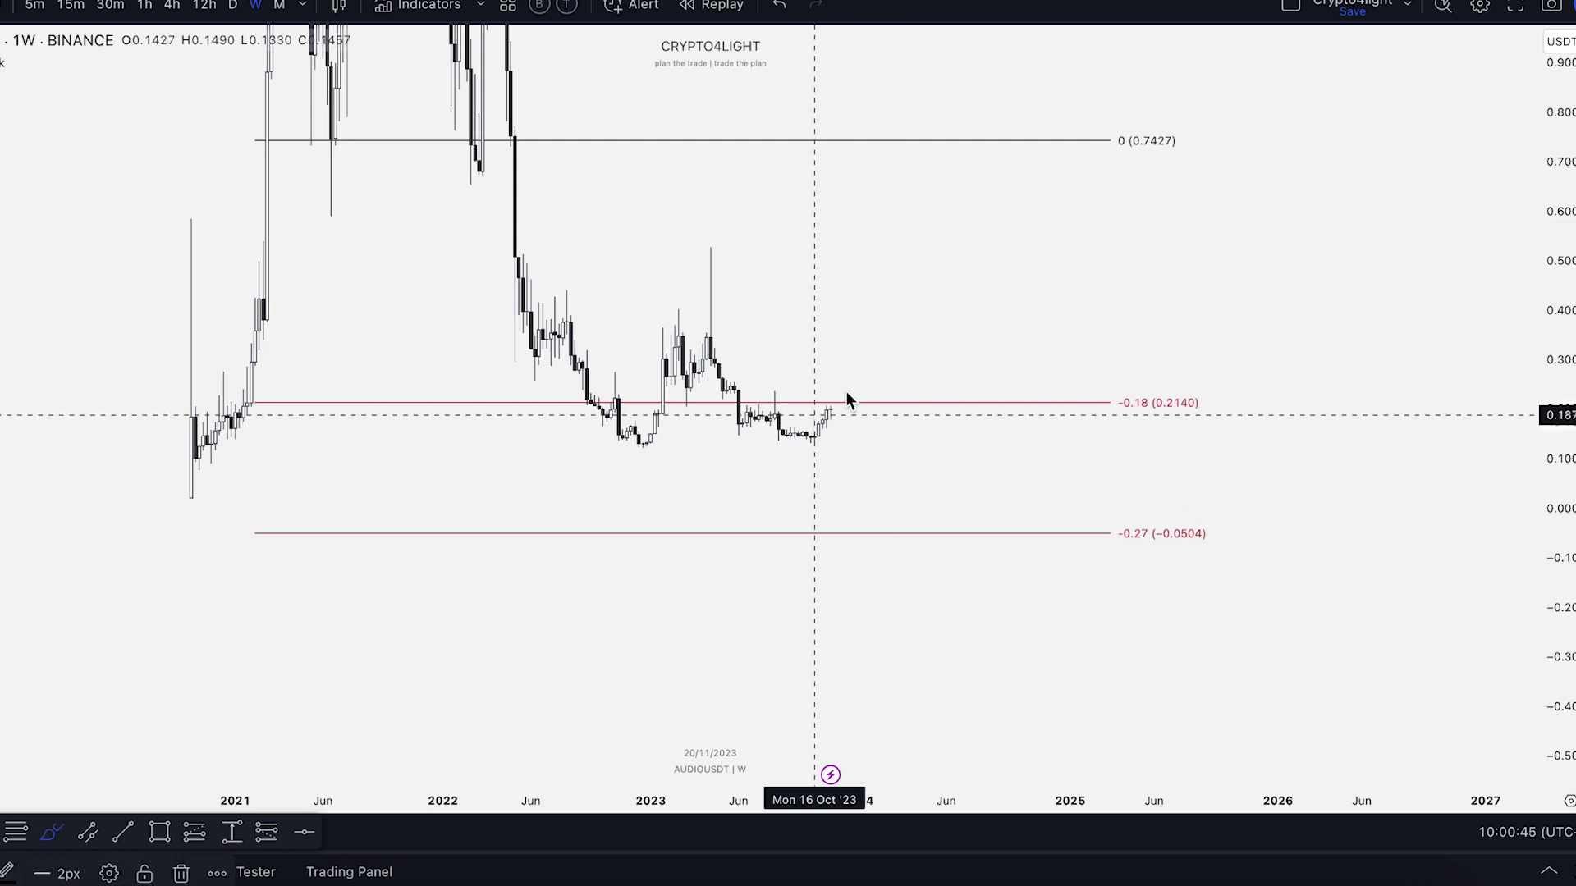
# Step: Sketch a freehand brush stroke beside the latest weekly candles and undo it
pyautogui.moveTo(848, 400); pyautogui.dragTo(944, 529)
pyautogui.click(779, 7)
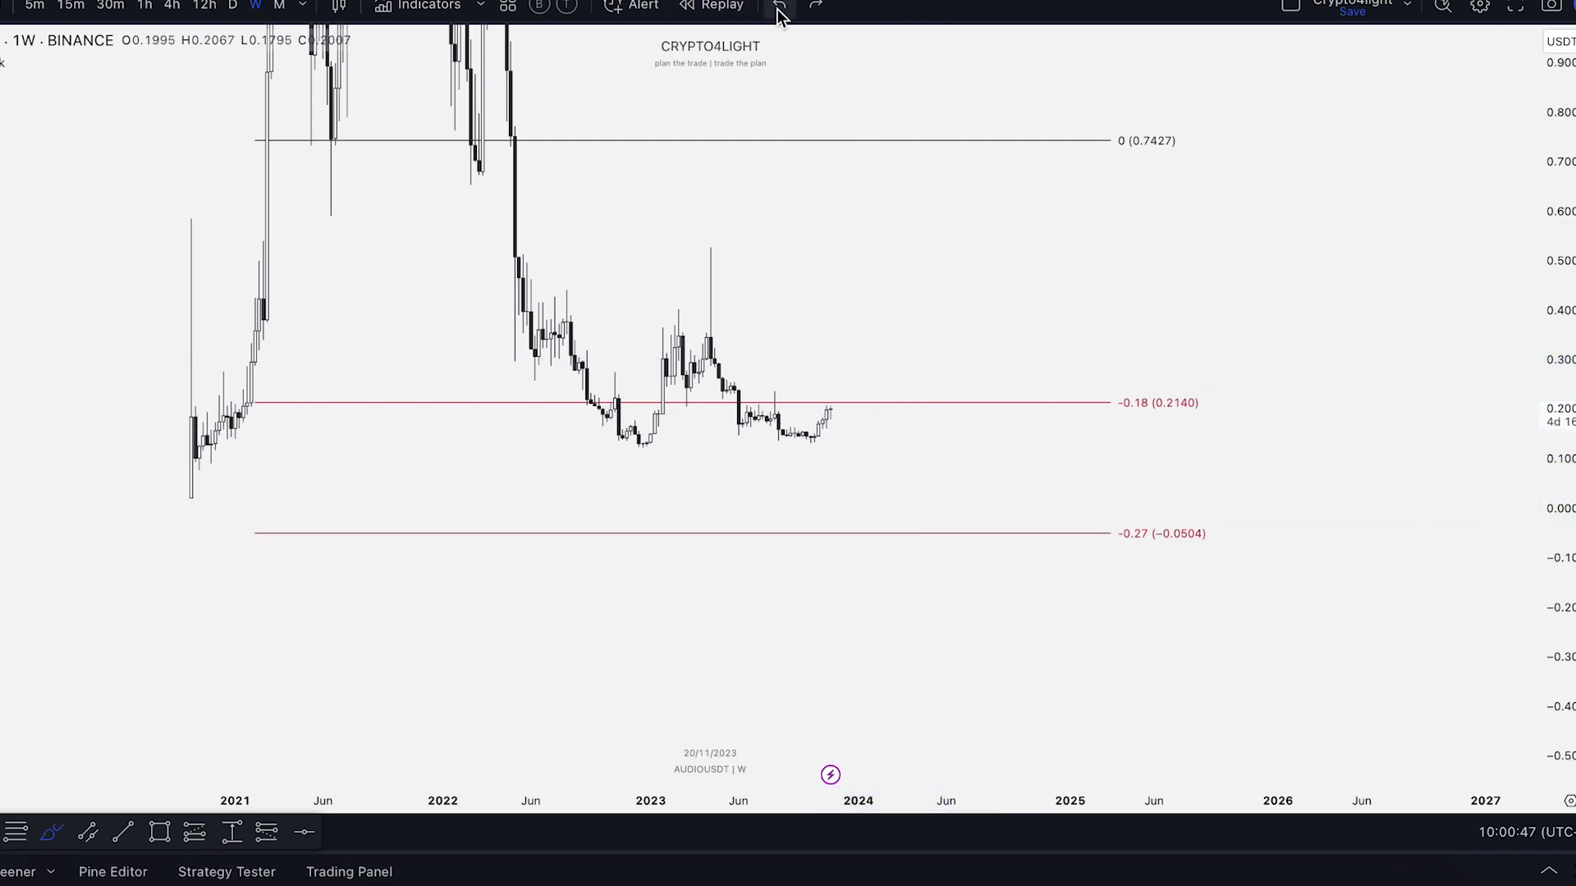
# Step: Examine the weekly price action against the Fibonacci levels from the -0.618 extension up to the 1.618 extension
pyautogui.moveTo(1557, 503); pyautogui.dragTo(1557, 329)
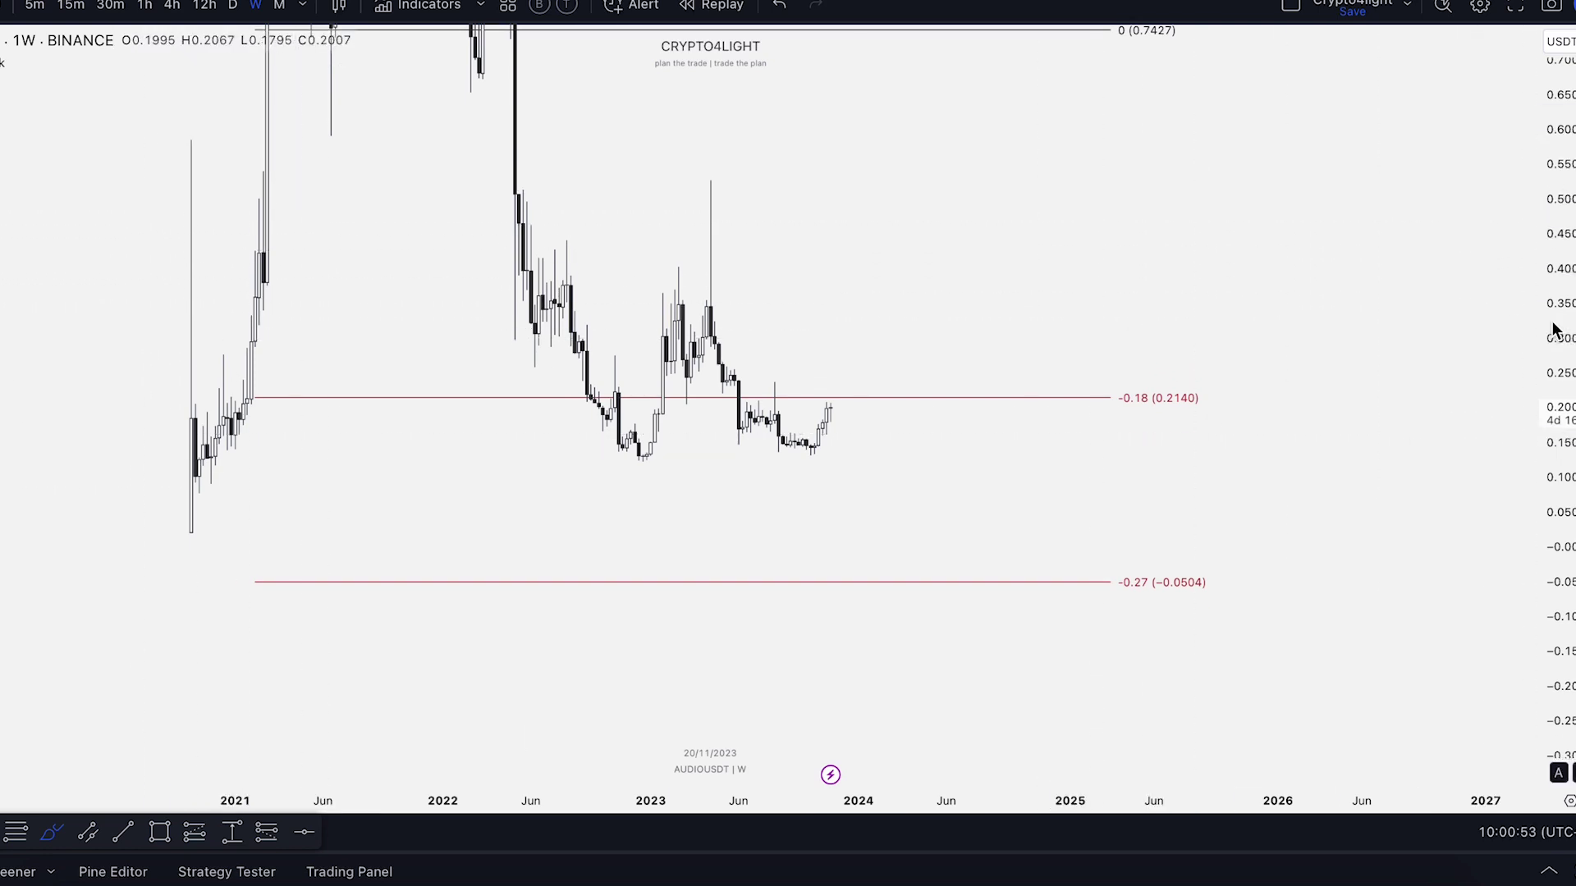
pyautogui.moveTo(1552, 327); pyautogui.dragTo(1552, 558)
pyautogui.moveTo(1555, 349); pyautogui.dragTo(1555, 657)
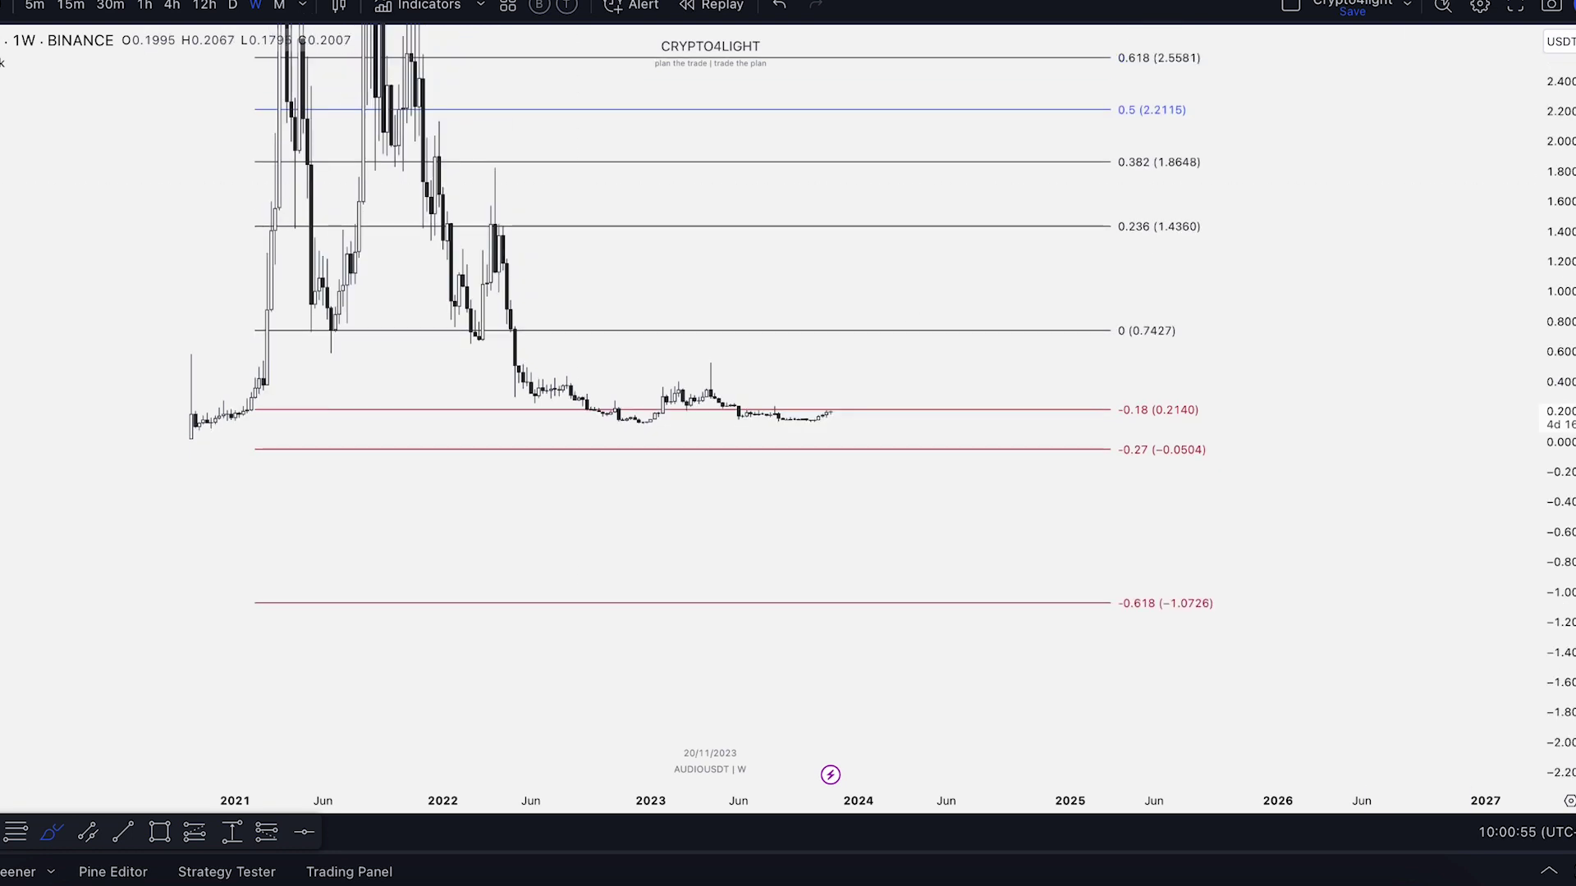
pyautogui.moveTo(71, 184); pyautogui.dragTo(141, 464)
pyautogui.moveTo(1551, 220); pyautogui.dragTo(1551, 538)
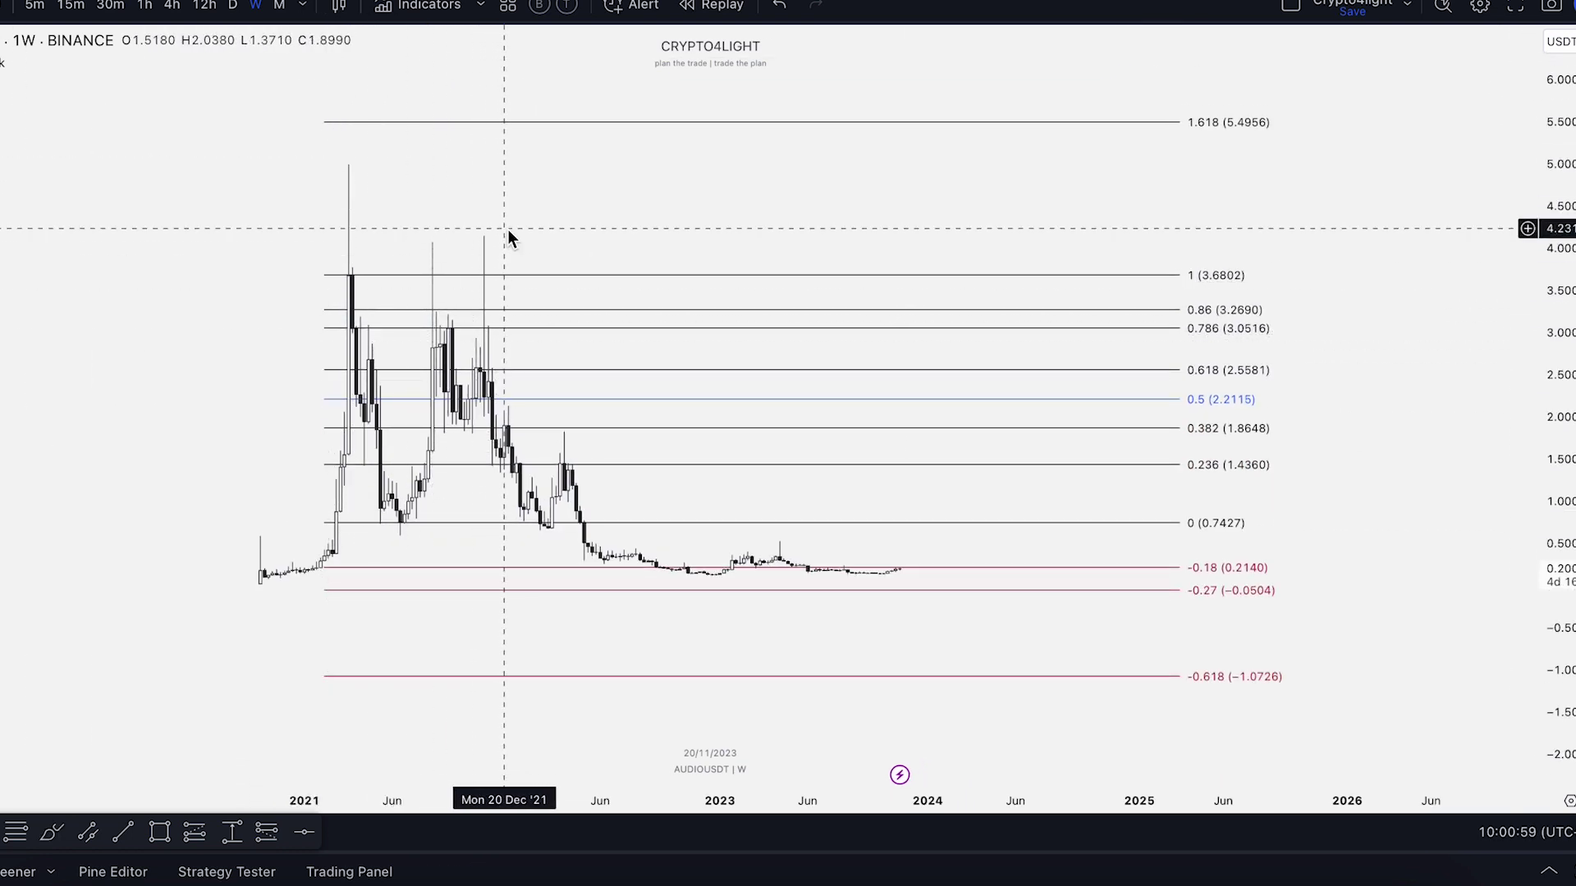
pyautogui.moveTo(834, 213); pyautogui.dragTo(809, 191)
pyautogui.moveTo(1551, 612); pyautogui.dragTo(1551, 354)
pyautogui.moveTo(1431, 541); pyautogui.dragTo(1339, 420)
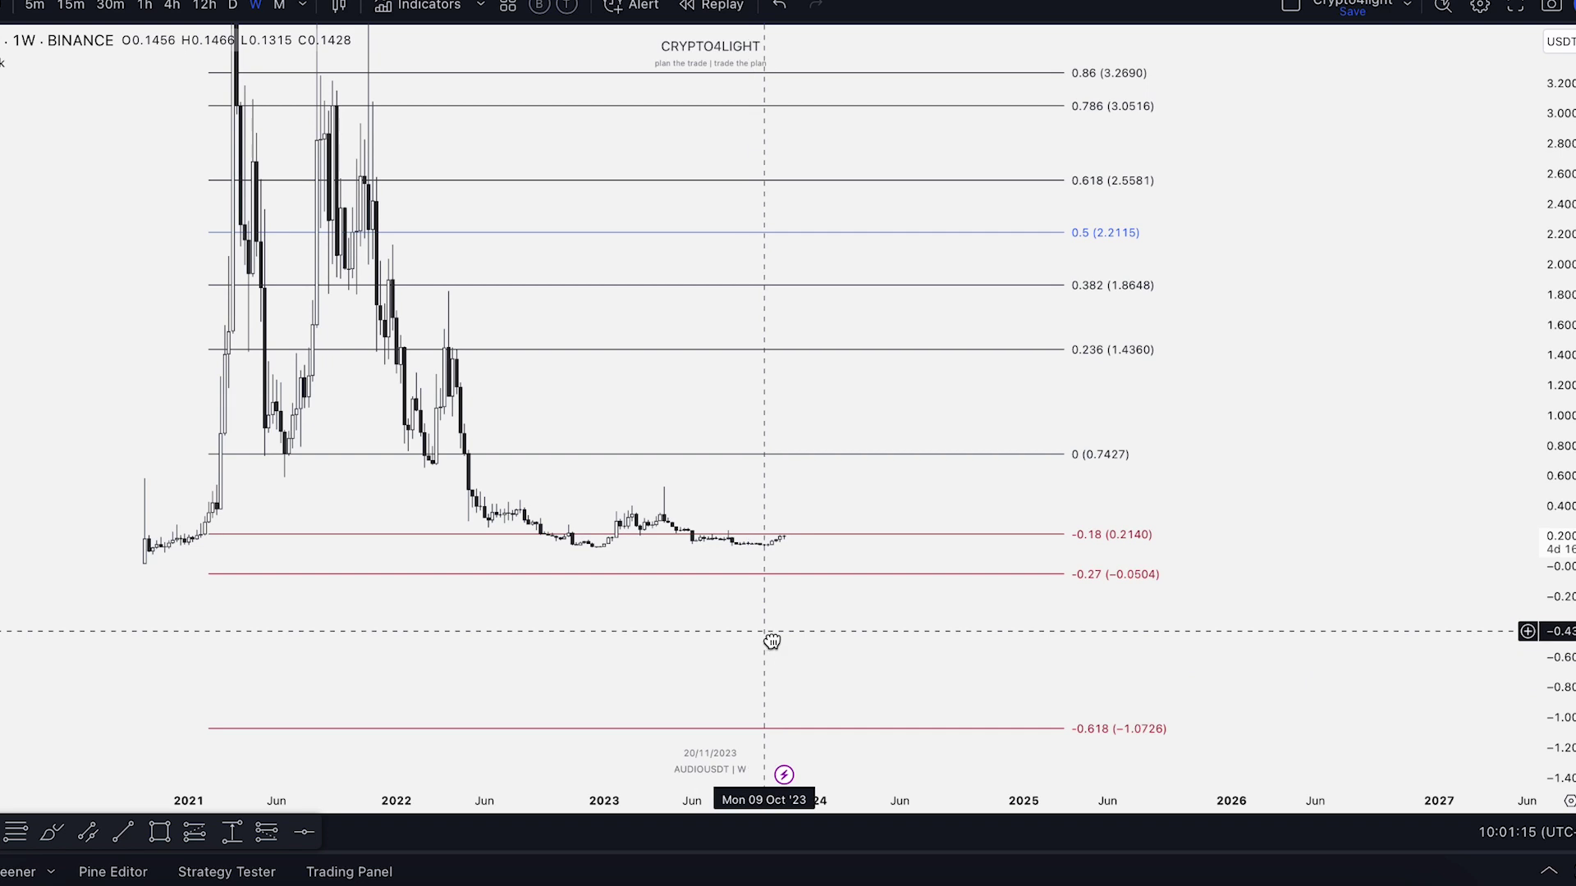
pyautogui.moveTo(767, 635); pyautogui.dragTo(935, 699)
pyautogui.scroll(1, 1433, 425)
pyautogui.moveTo(1547, 306); pyautogui.dragTo(1548, 439)
pyautogui.moveTo(1477, 325); pyautogui.dragTo(1449, 393)
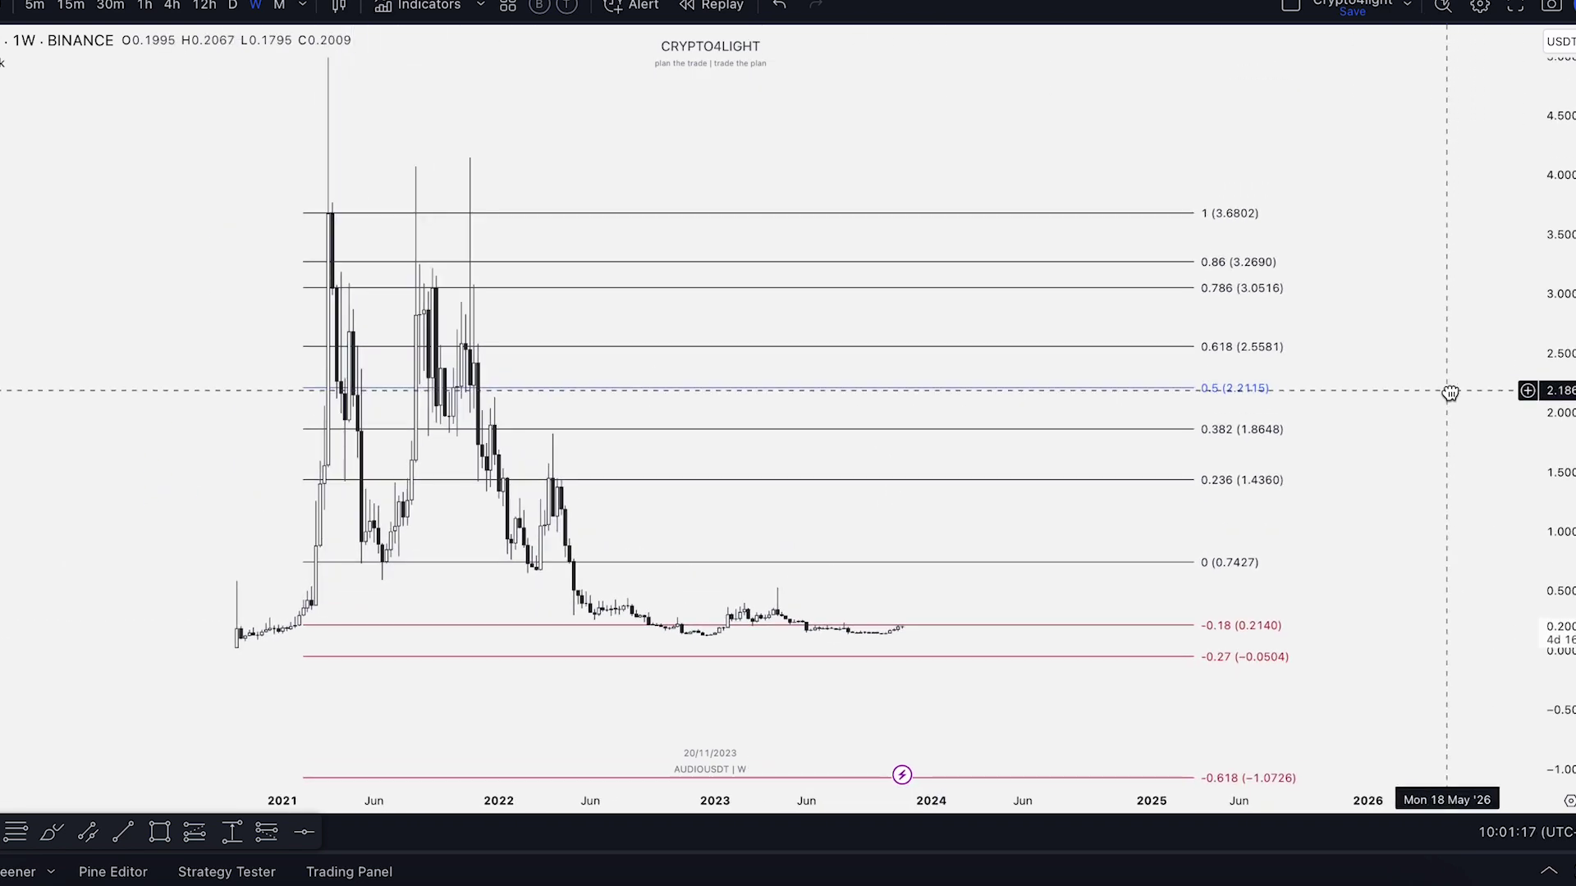
pyautogui.scroll(1, 1442, 389)
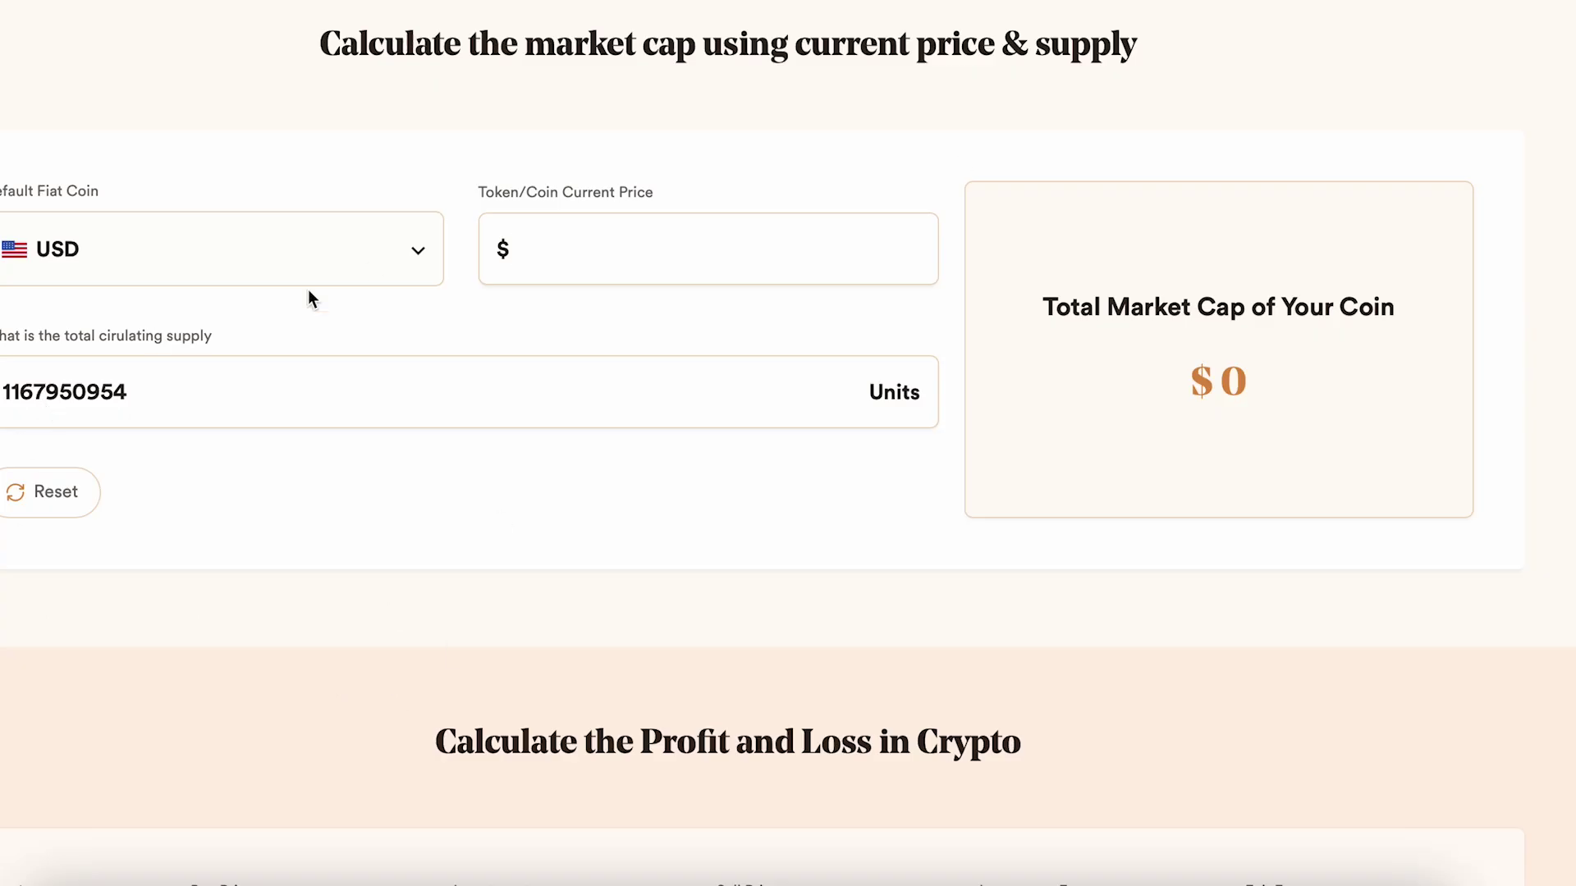
# Step: Calculate the market cap at a coin price of $2.21 and compare it with Audius's current market cap on DropsTab
pyautogui.write('2.21')
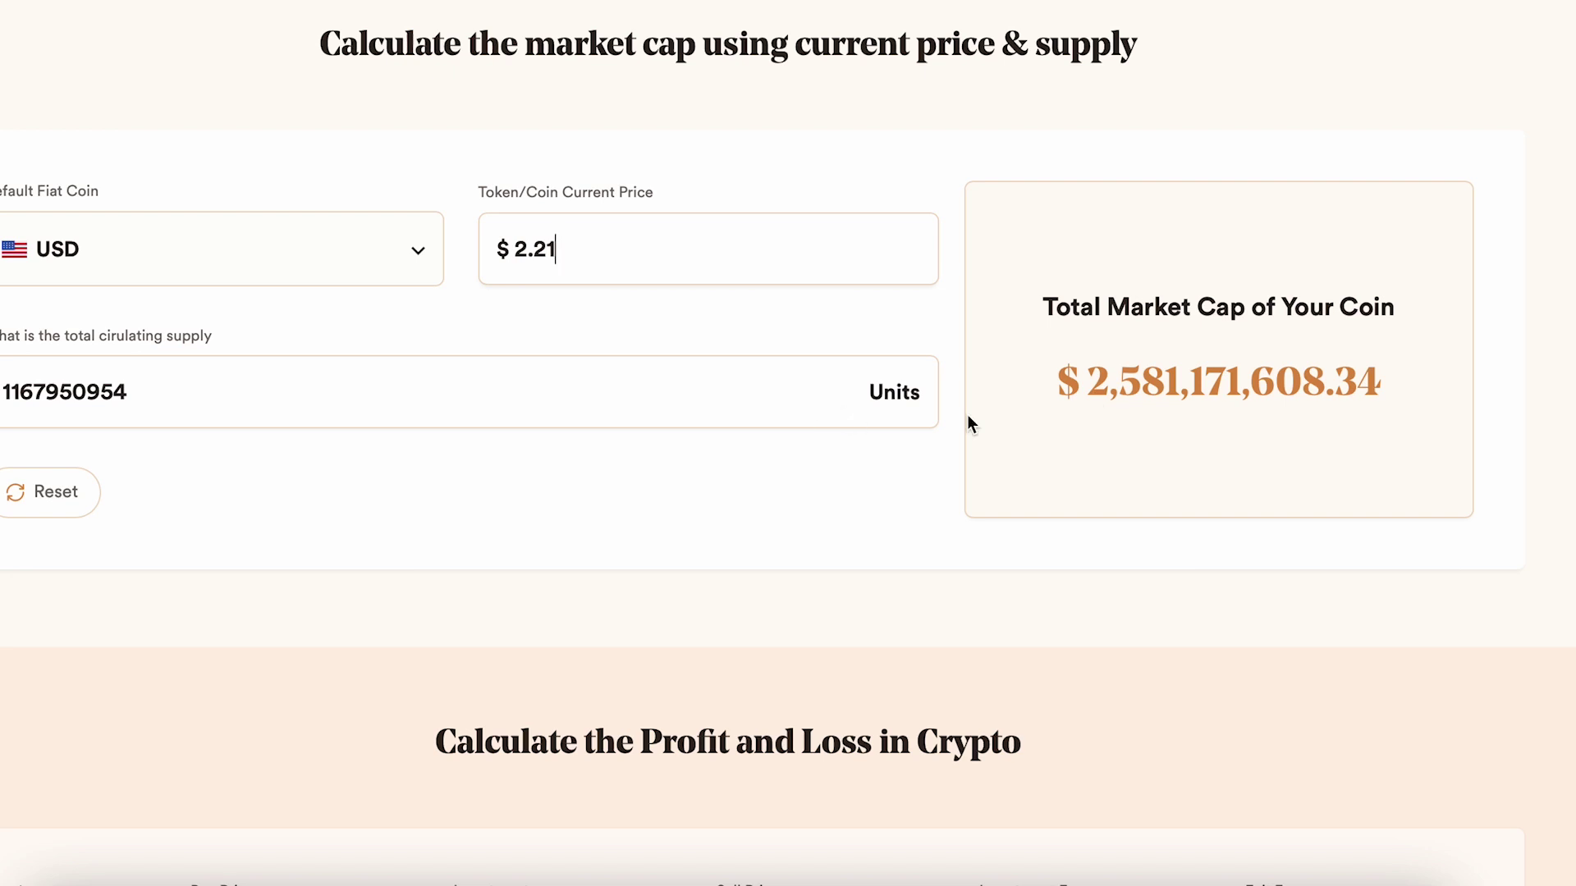
pyautogui.moveTo(1081, 392); pyautogui.dragTo(1303, 392)
pyautogui.click(1310, 386)
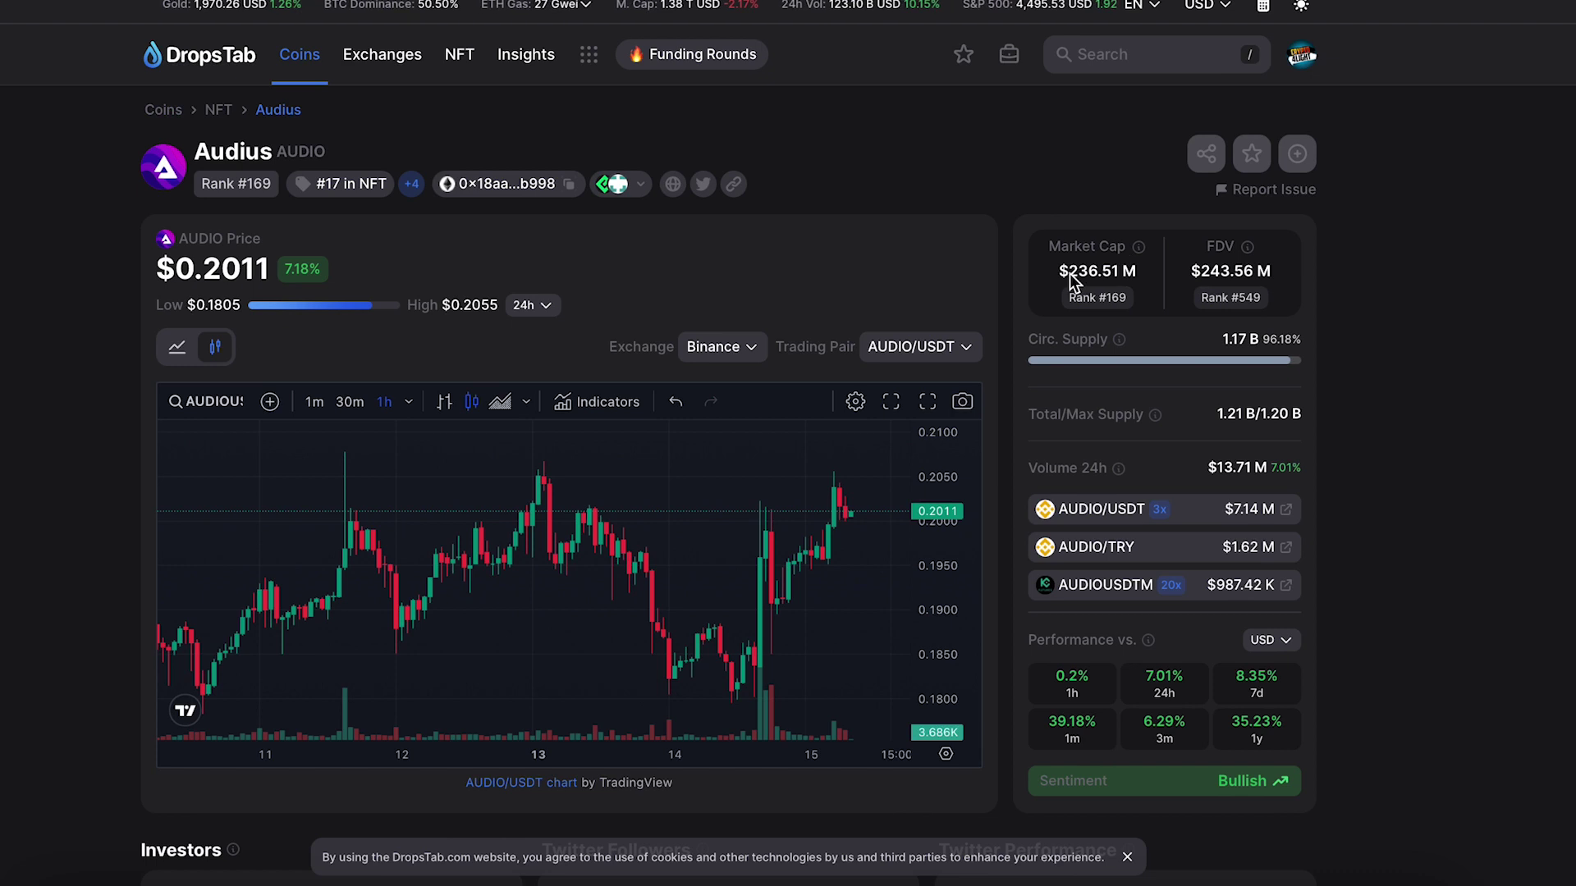
pyautogui.moveTo(1067, 274); pyautogui.dragTo(1104, 275)
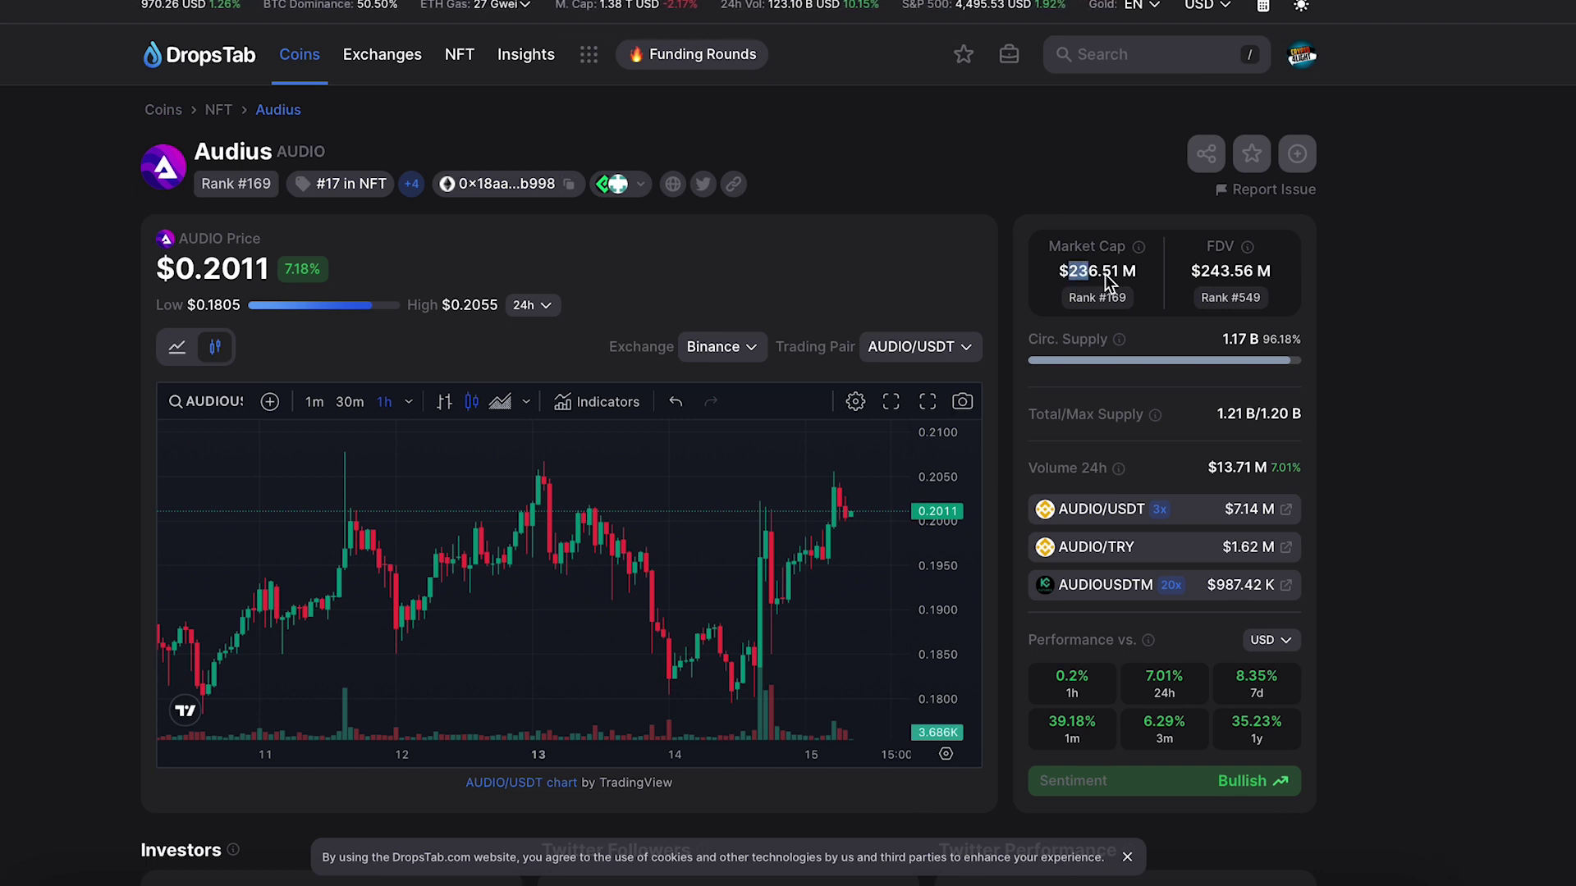
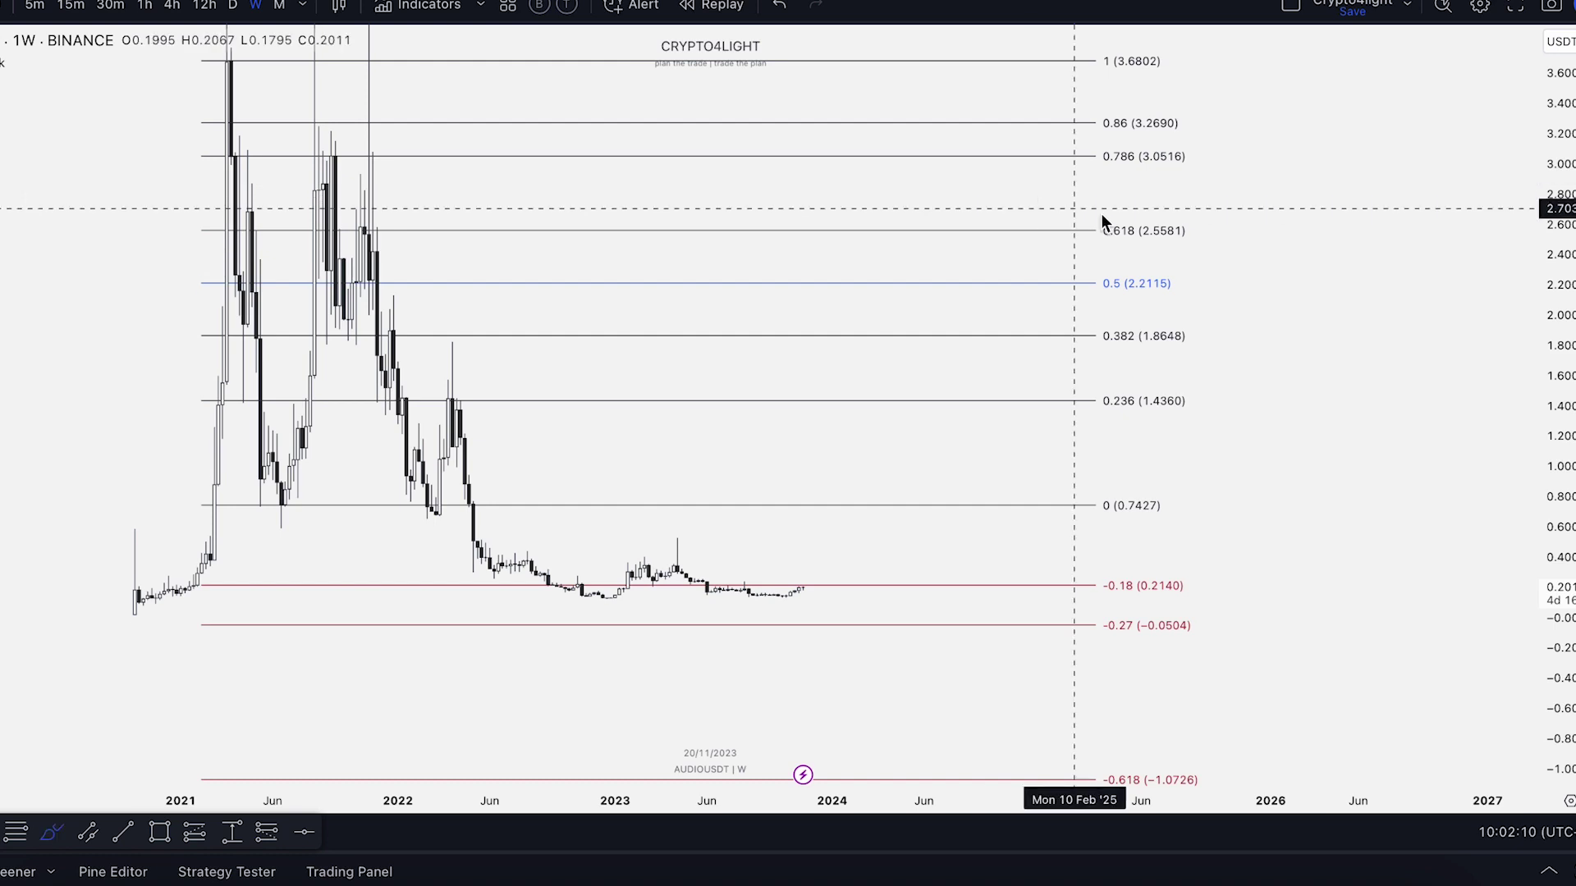
# Step: On the TradingView chart, mark the 0.5 level with a brush stroke and measure the range from the early-2023 low to the 0.618 level
pyautogui.moveTo(1003, 200); pyautogui.dragTo(1340, 294)
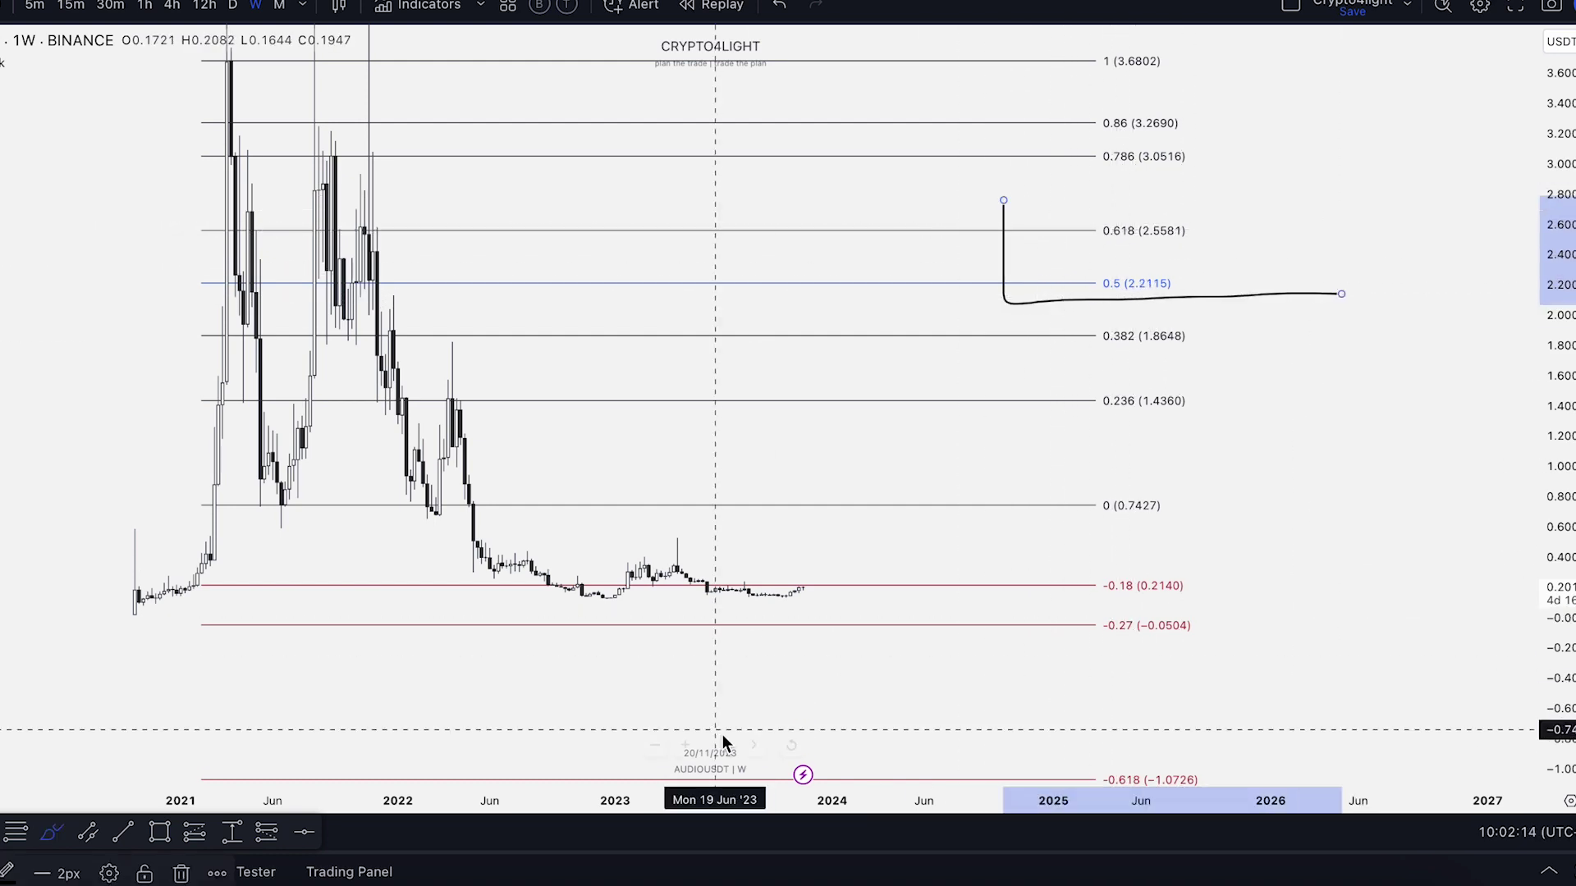
pyautogui.click(233, 834)
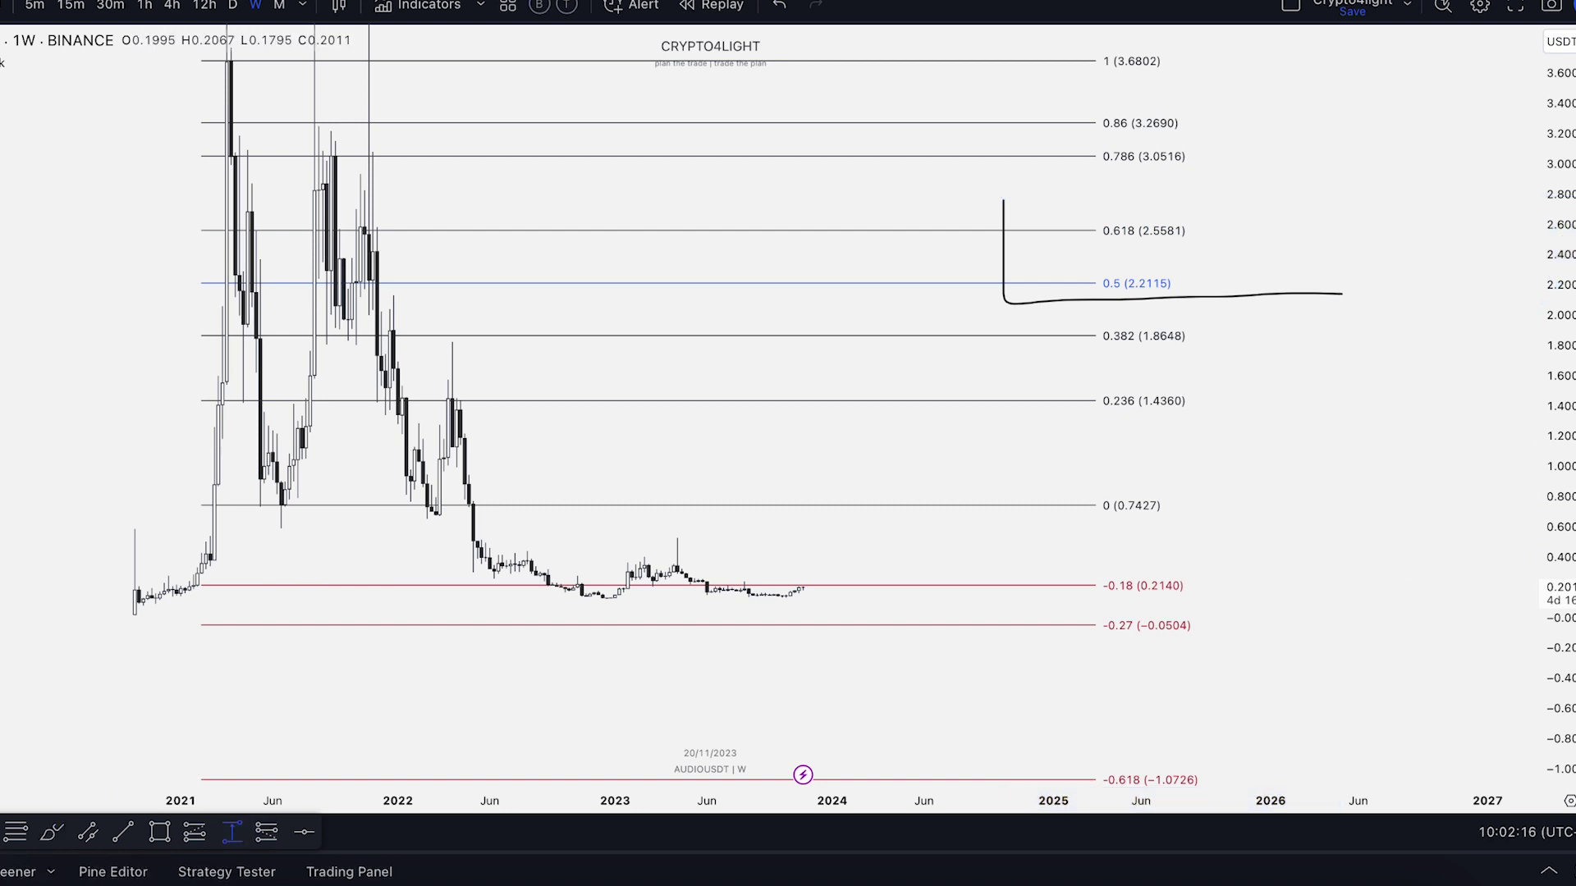
pyautogui.click(603, 601)
pyautogui.click(899, 233)
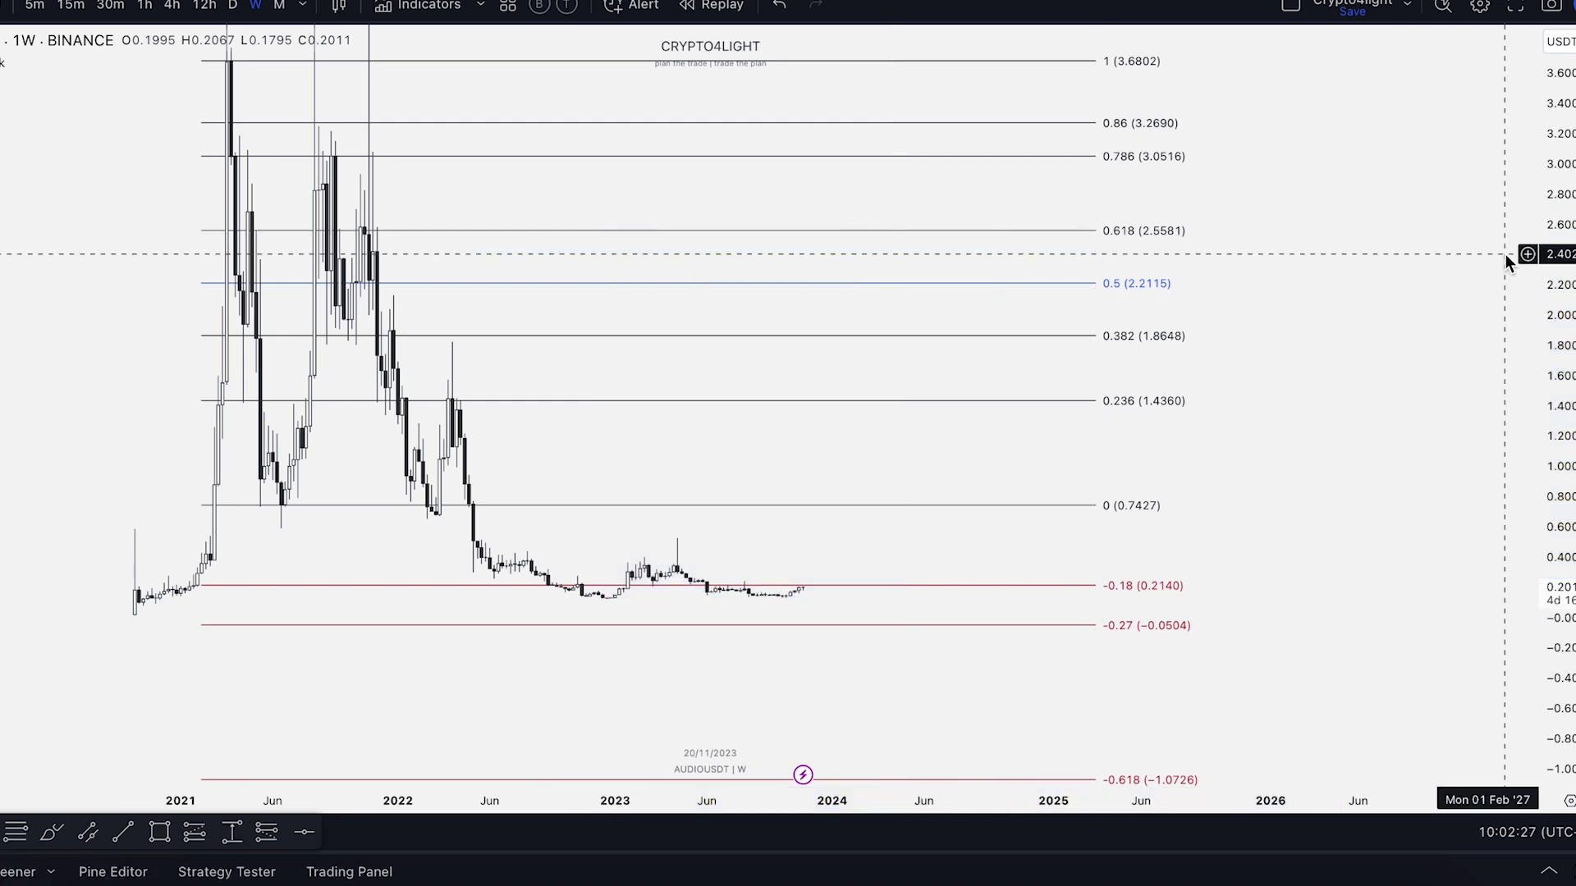
# Step: Check the chart's 1.618 extension and set the coin's current price to $5.50 in the market cap calculator
pyautogui.moveTo(1557, 264); pyautogui.dragTo(1562, 513)
pyautogui.moveTo(1465, 210); pyautogui.dragTo(1446, 356)
pyautogui.moveTo(1521, 293); pyautogui.dragTo(1522, 414)
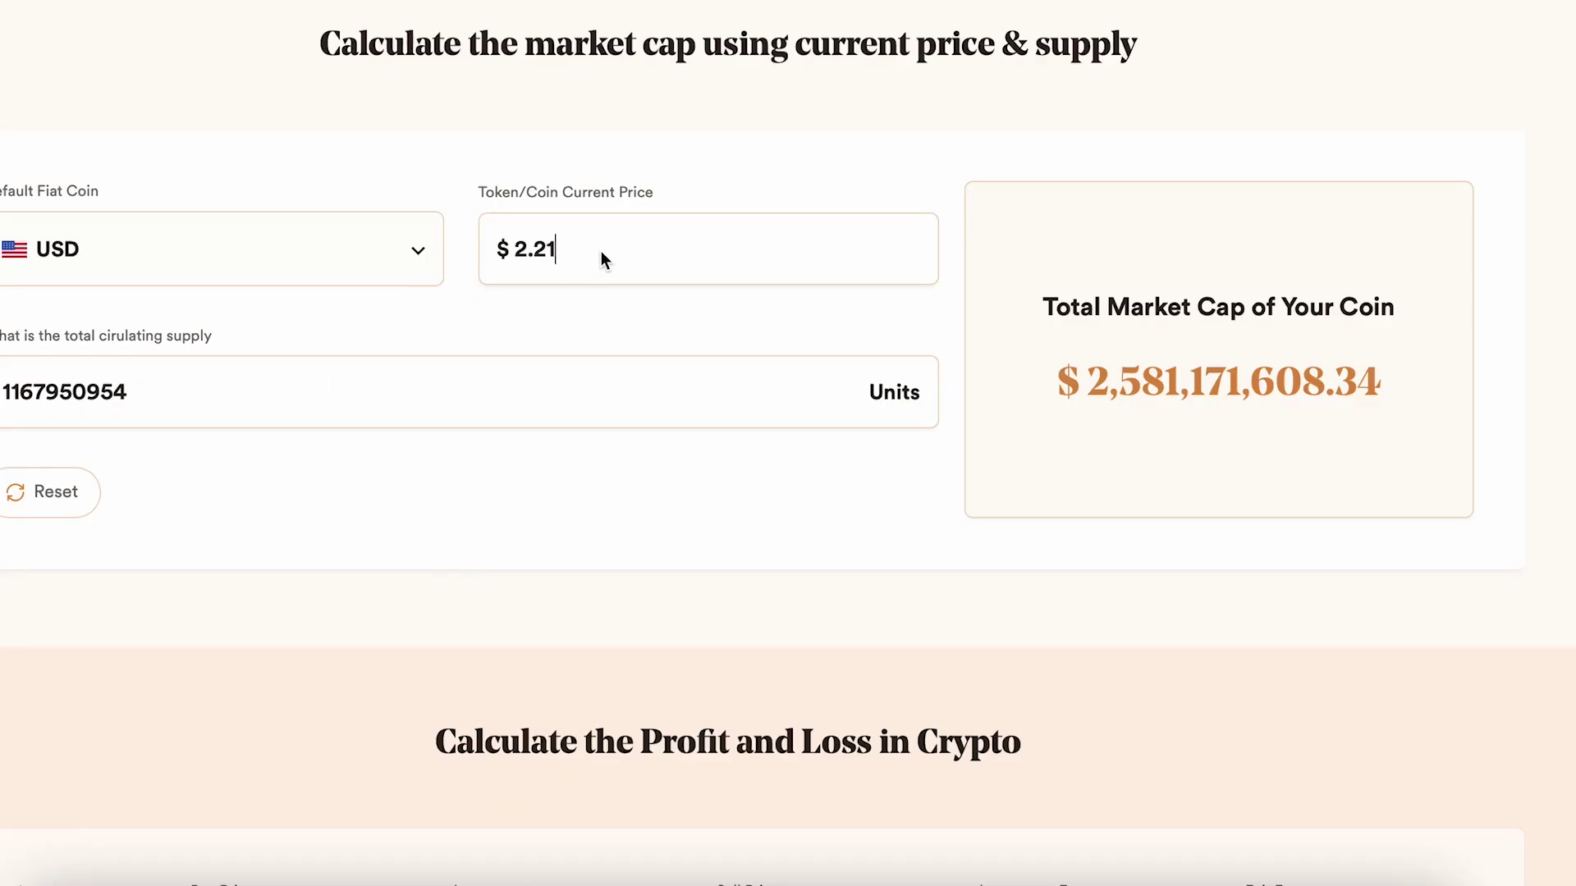
pyautogui.click(601, 251)
pyautogui.press('BackSpace')
pyautogui.press('BackSpace')
pyautogui.press('BackSpace')
pyautogui.press('BackSpace')
pyautogui.write('5.50')
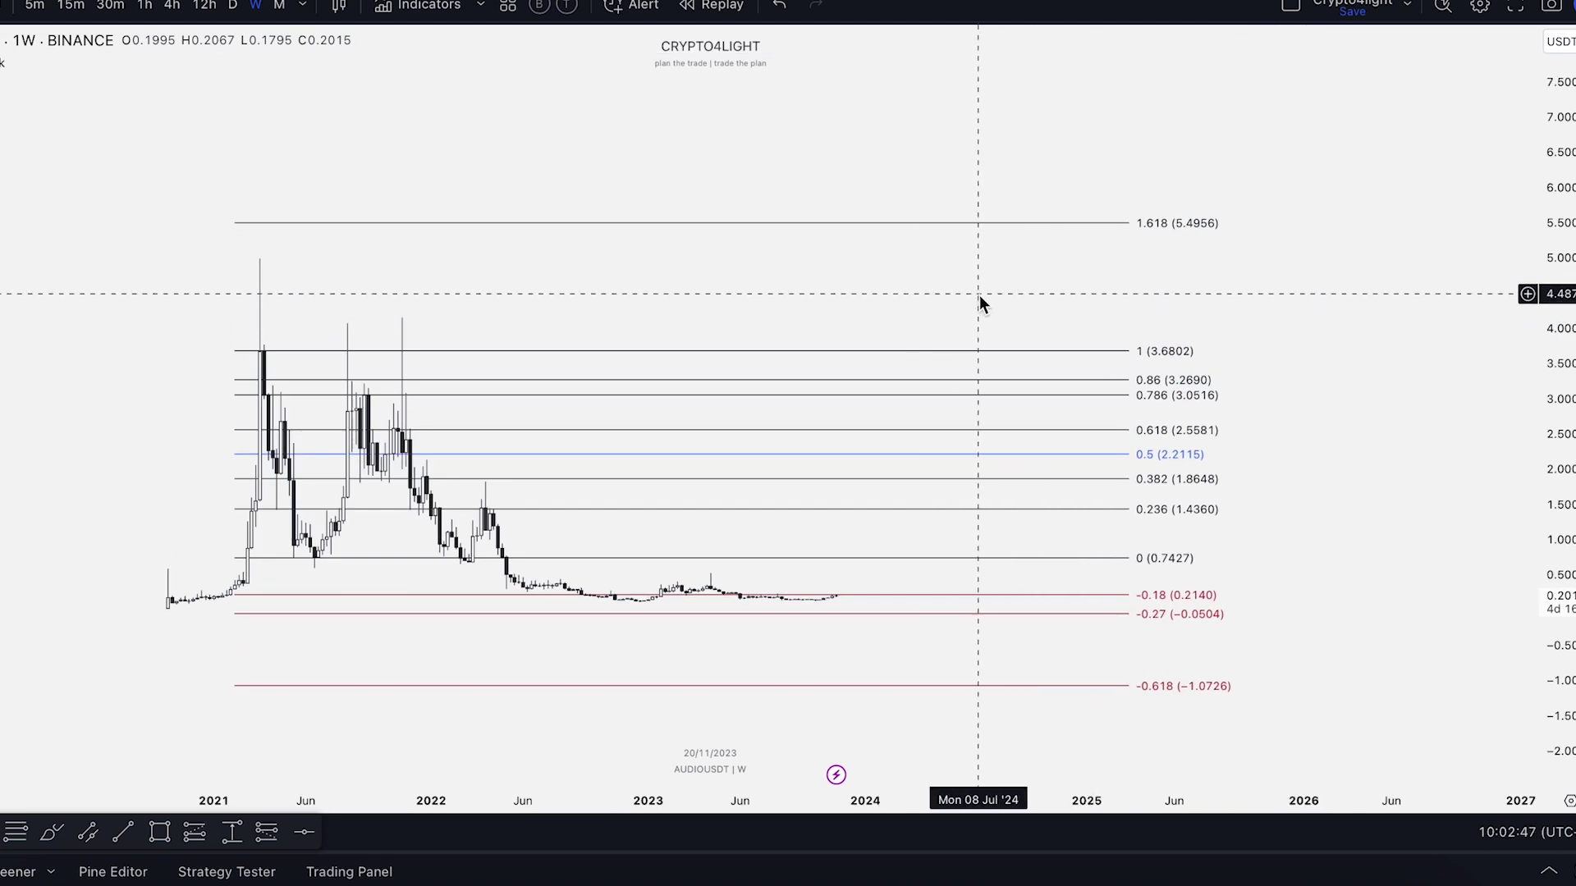
# Step: Go back to the AUDIOUSDT chart and switch it to the monthly timeframe
pyautogui.moveTo(621, 303); pyautogui.dragTo(754, 284)
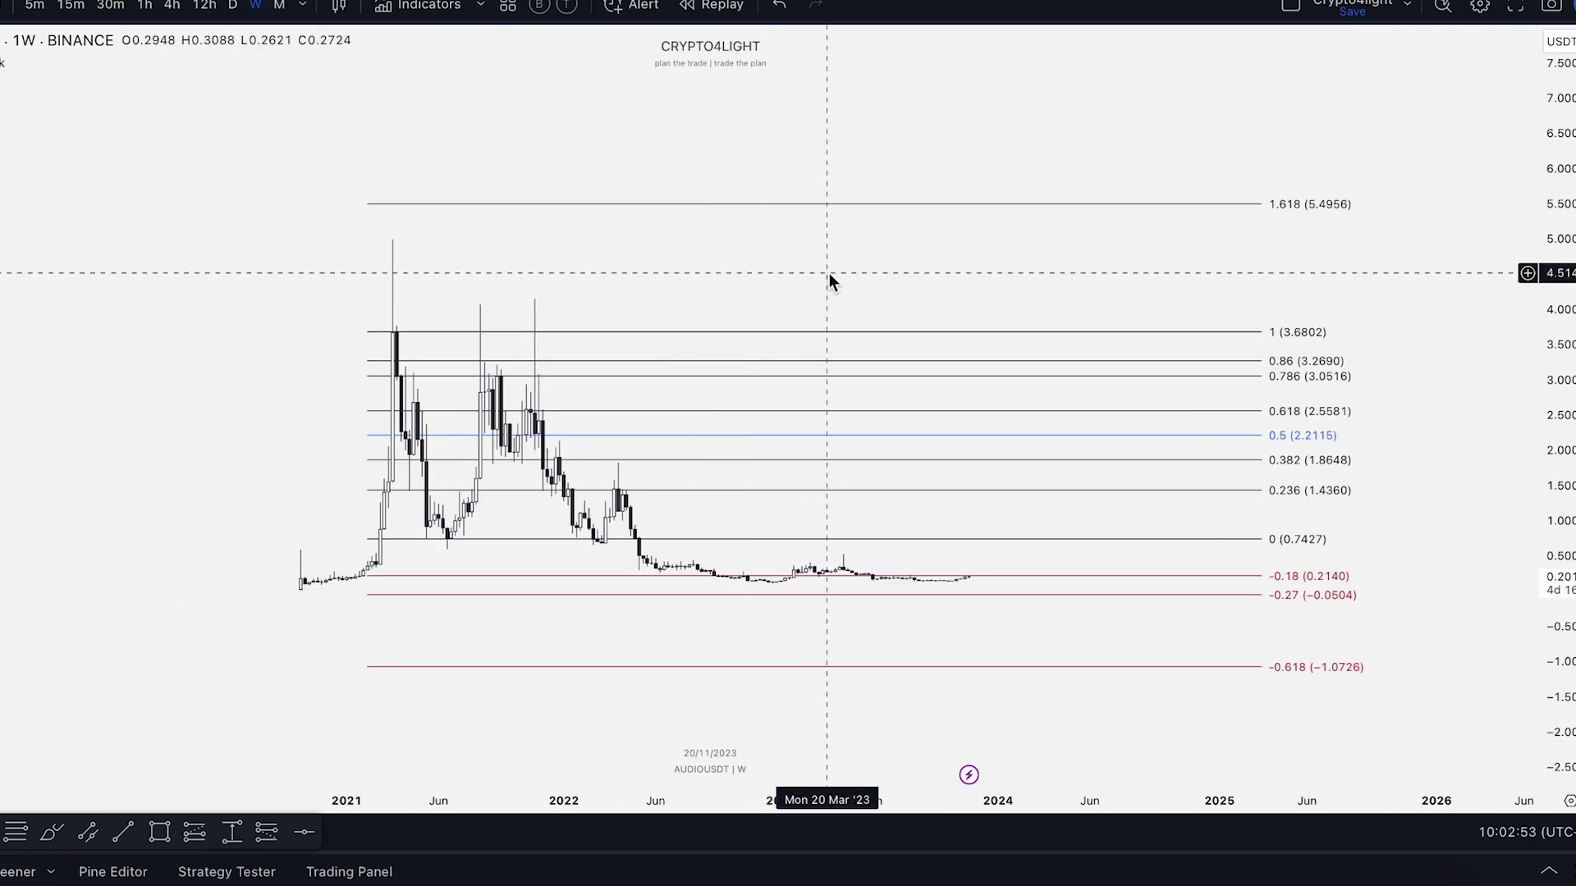
pyautogui.moveTo(830, 279); pyautogui.dragTo(924, 245)
pyautogui.click(279, 5)
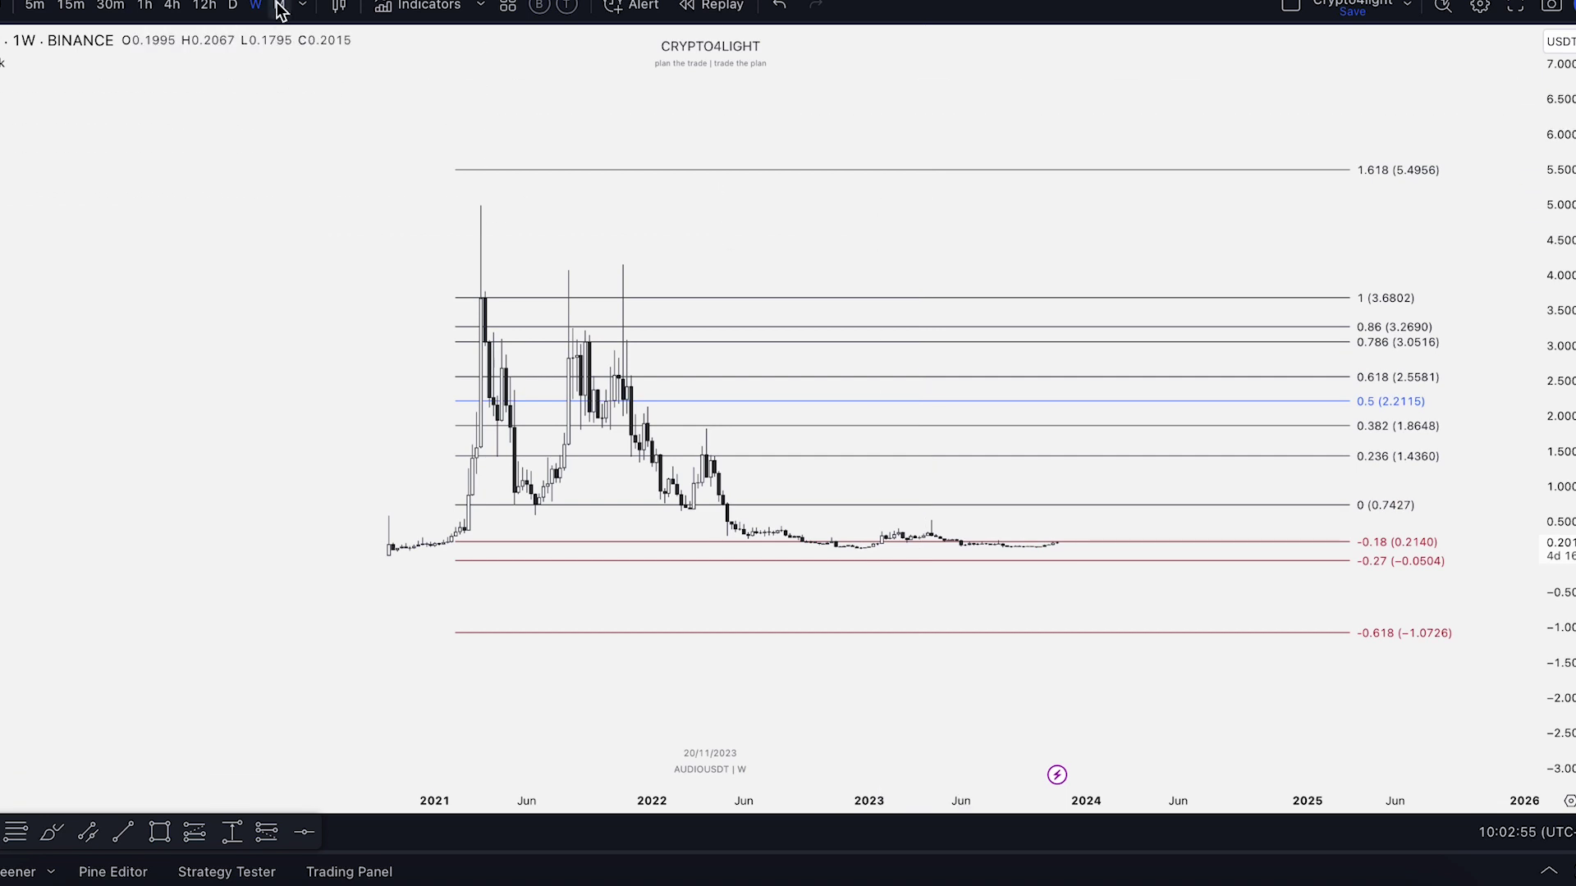
# Step: On the monthly chart, measure the price range of the March 2021 candle from its body's base to its high, and clear the measurement
pyautogui.scroll(5, 742, 219)
pyautogui.moveTo(681, 241); pyautogui.dragTo(1209, 231)
pyautogui.scroll(7, 1203, 237)
pyautogui.moveTo(944, 238); pyautogui.dragTo(1169, 238)
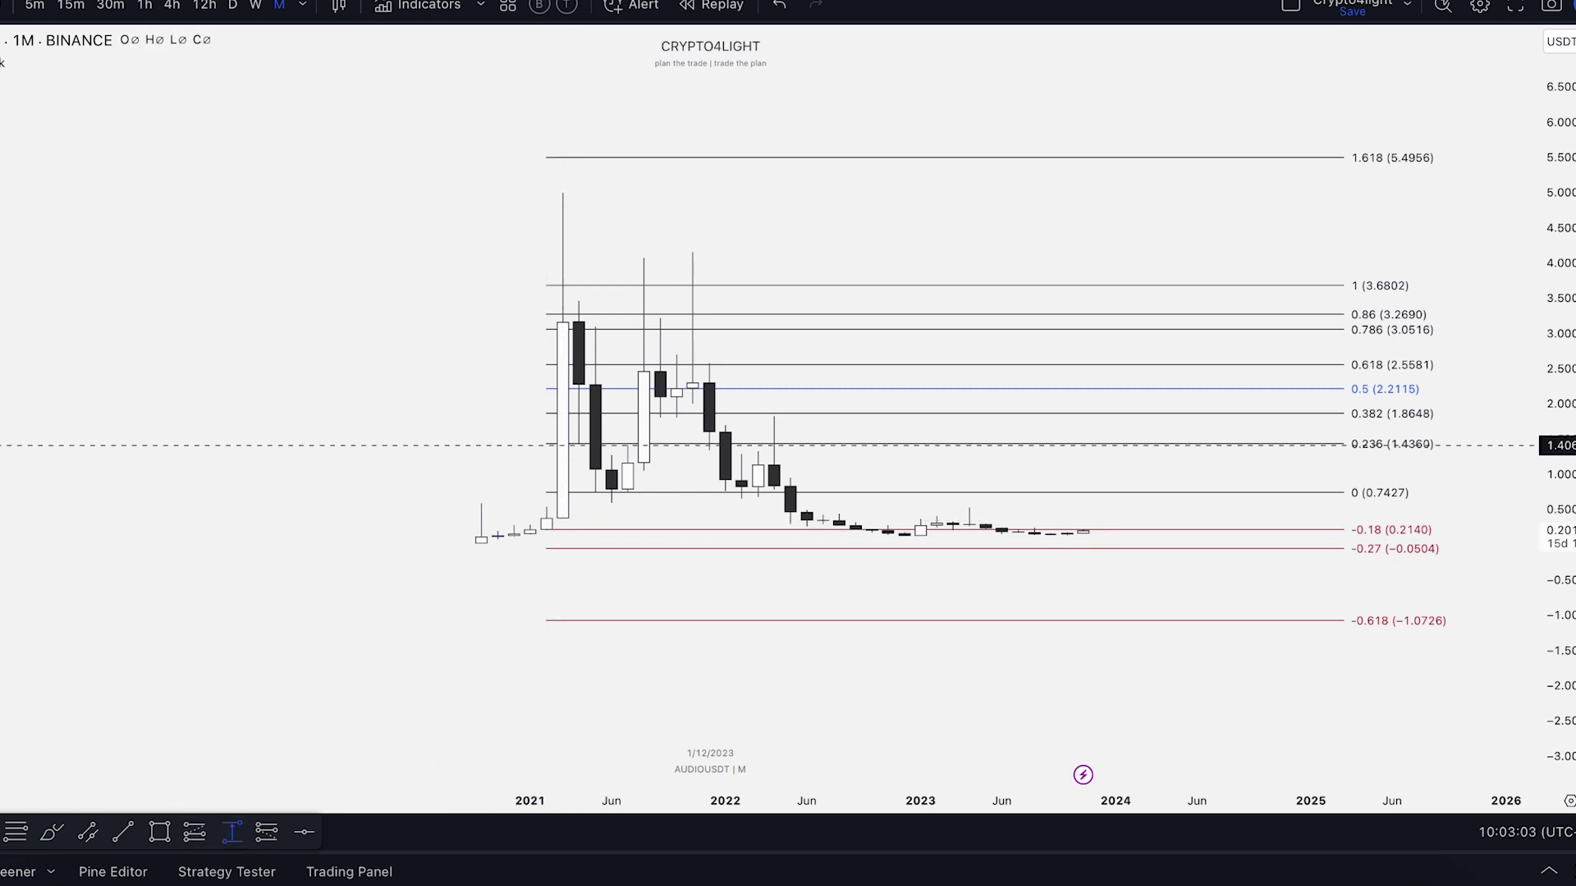
pyautogui.keyDown('shift'); pyautogui.click(563, 519); pyautogui.keyUp('shift')
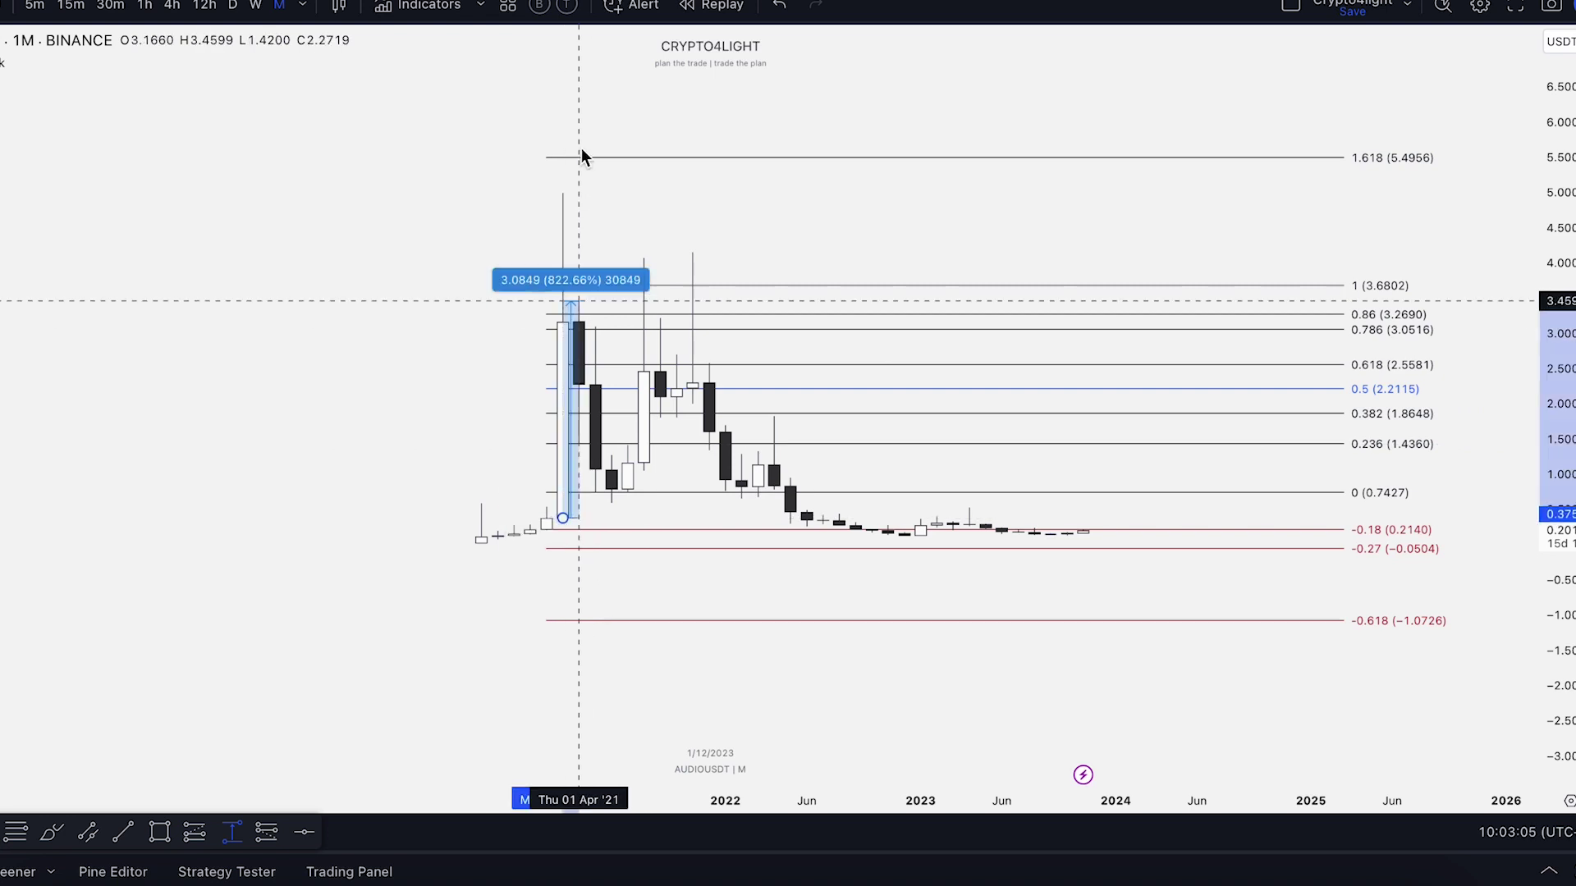
pyautogui.click(563, 195)
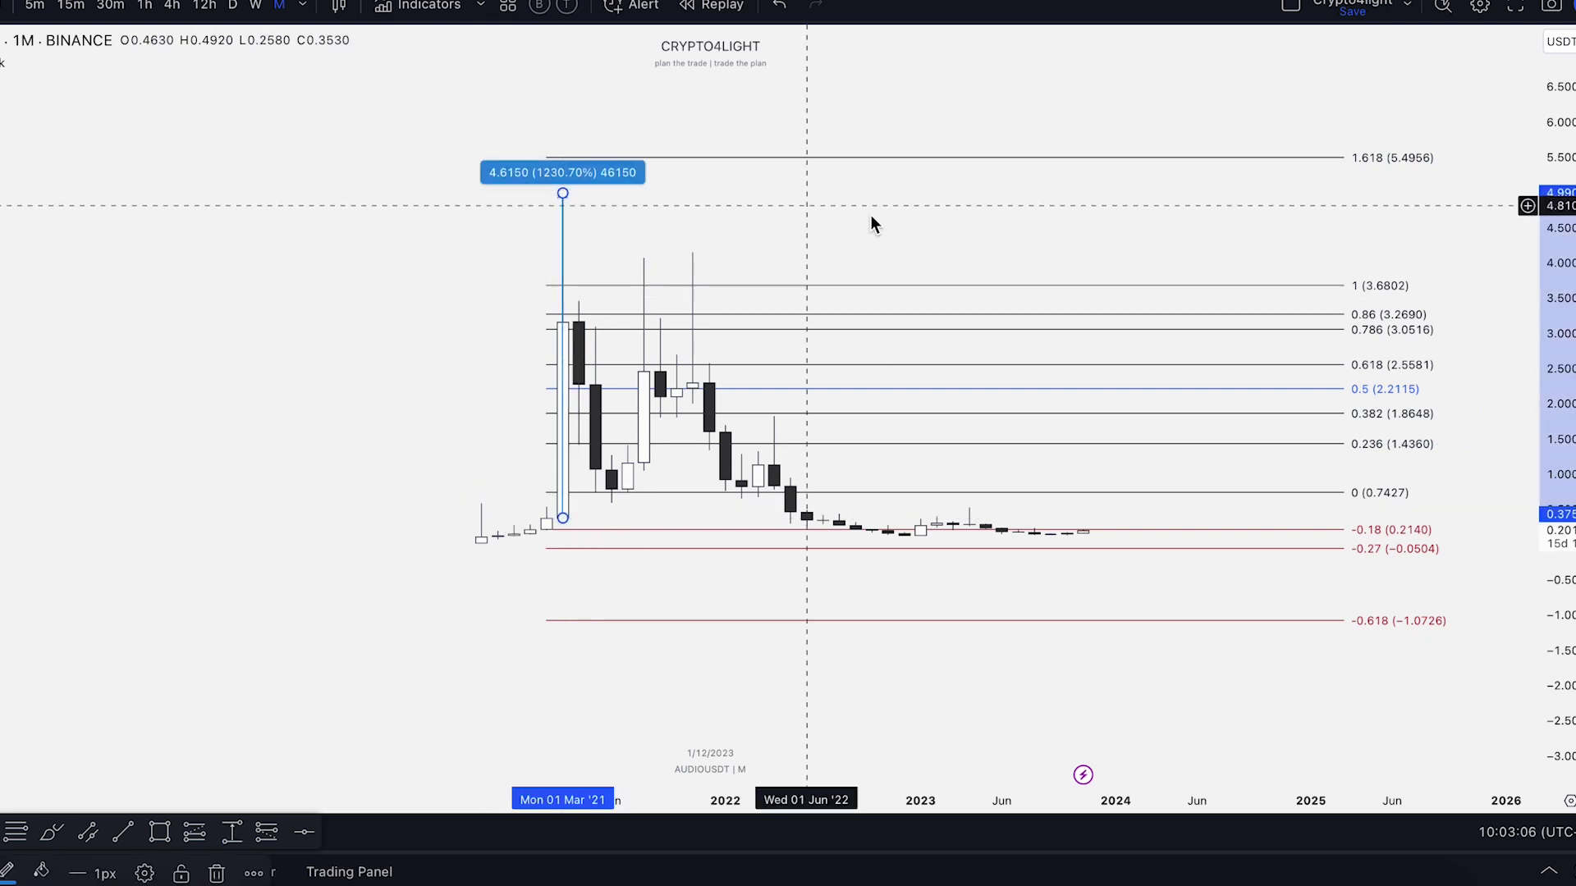
pyautogui.click(564, 195)
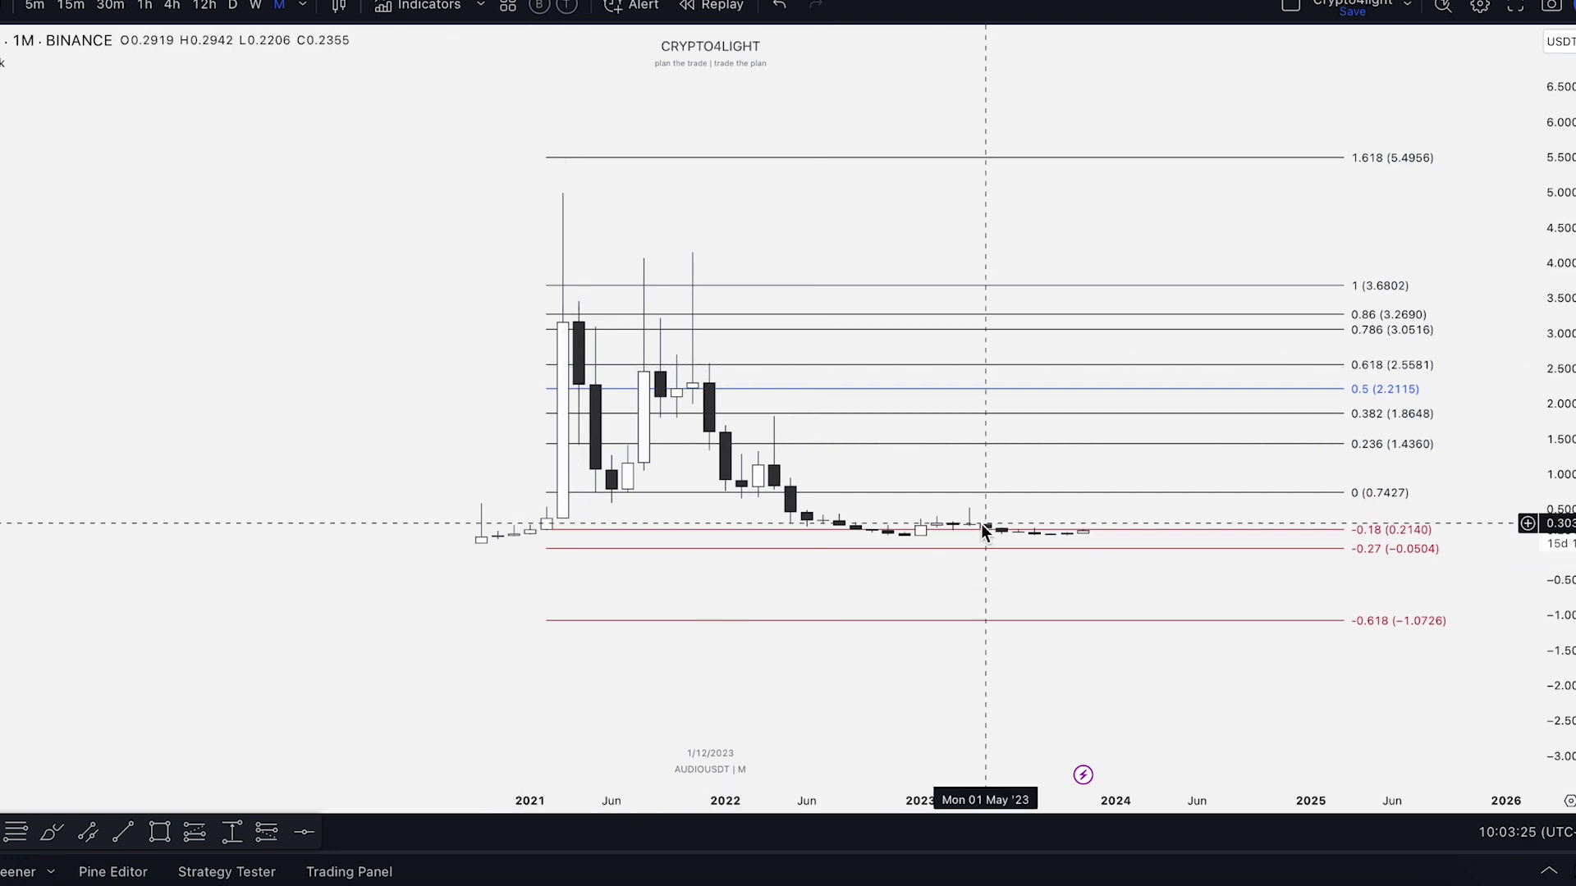
# Step: Switch the chart to the weekly timeframe and add the Crypto4light Direction indicator from the invite-only scripts
pyautogui.click(255, 5)
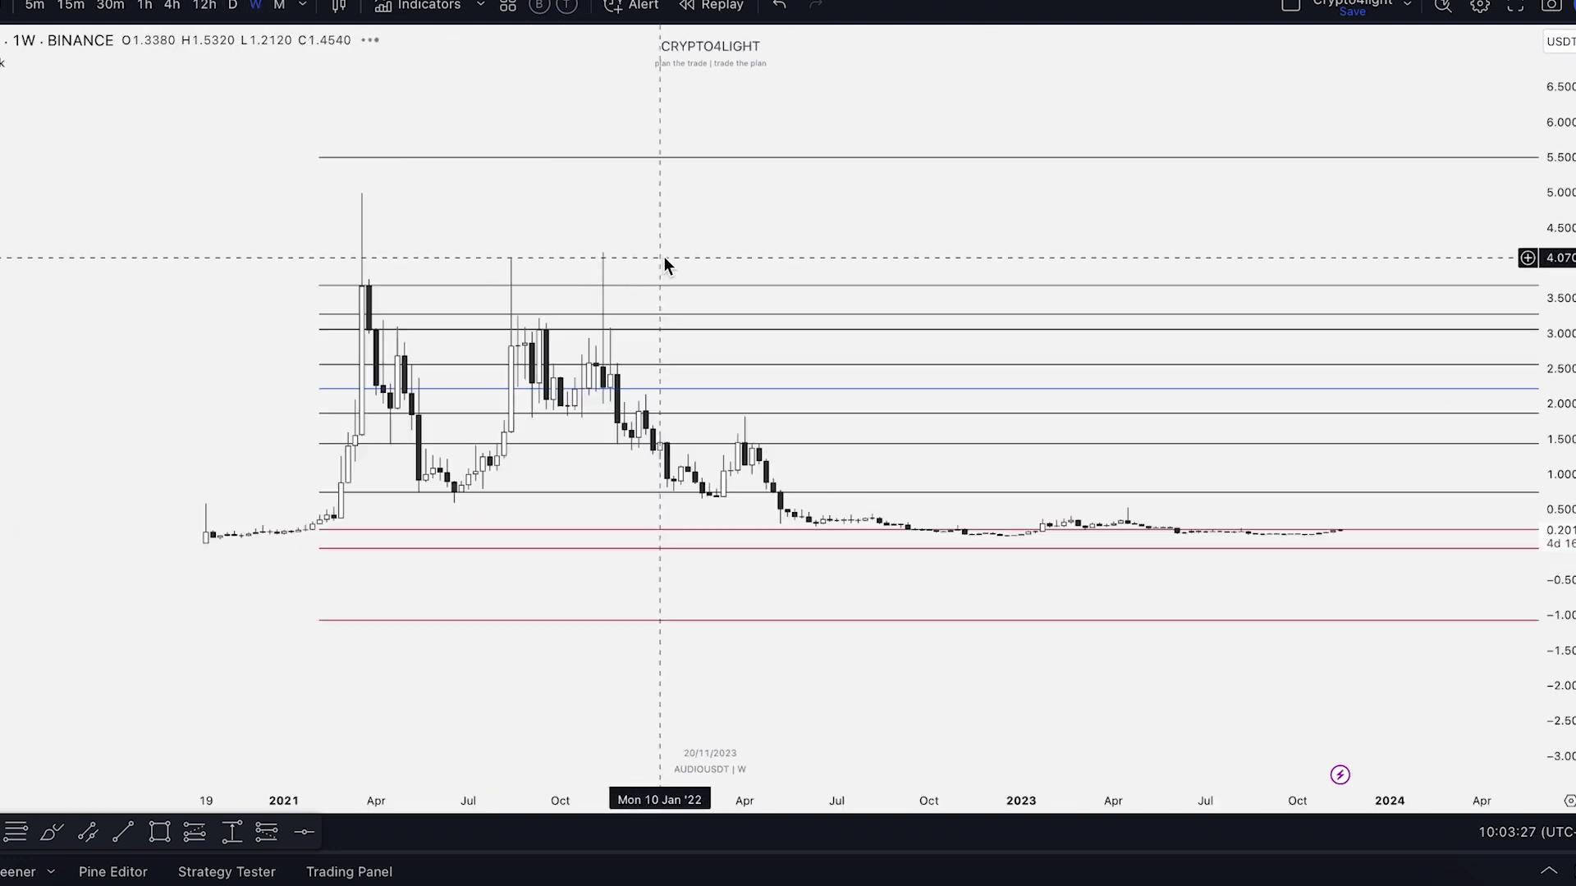
pyautogui.scroll(-3, 574, 238)
pyautogui.moveTo(586, 227); pyautogui.dragTo(597, 246)
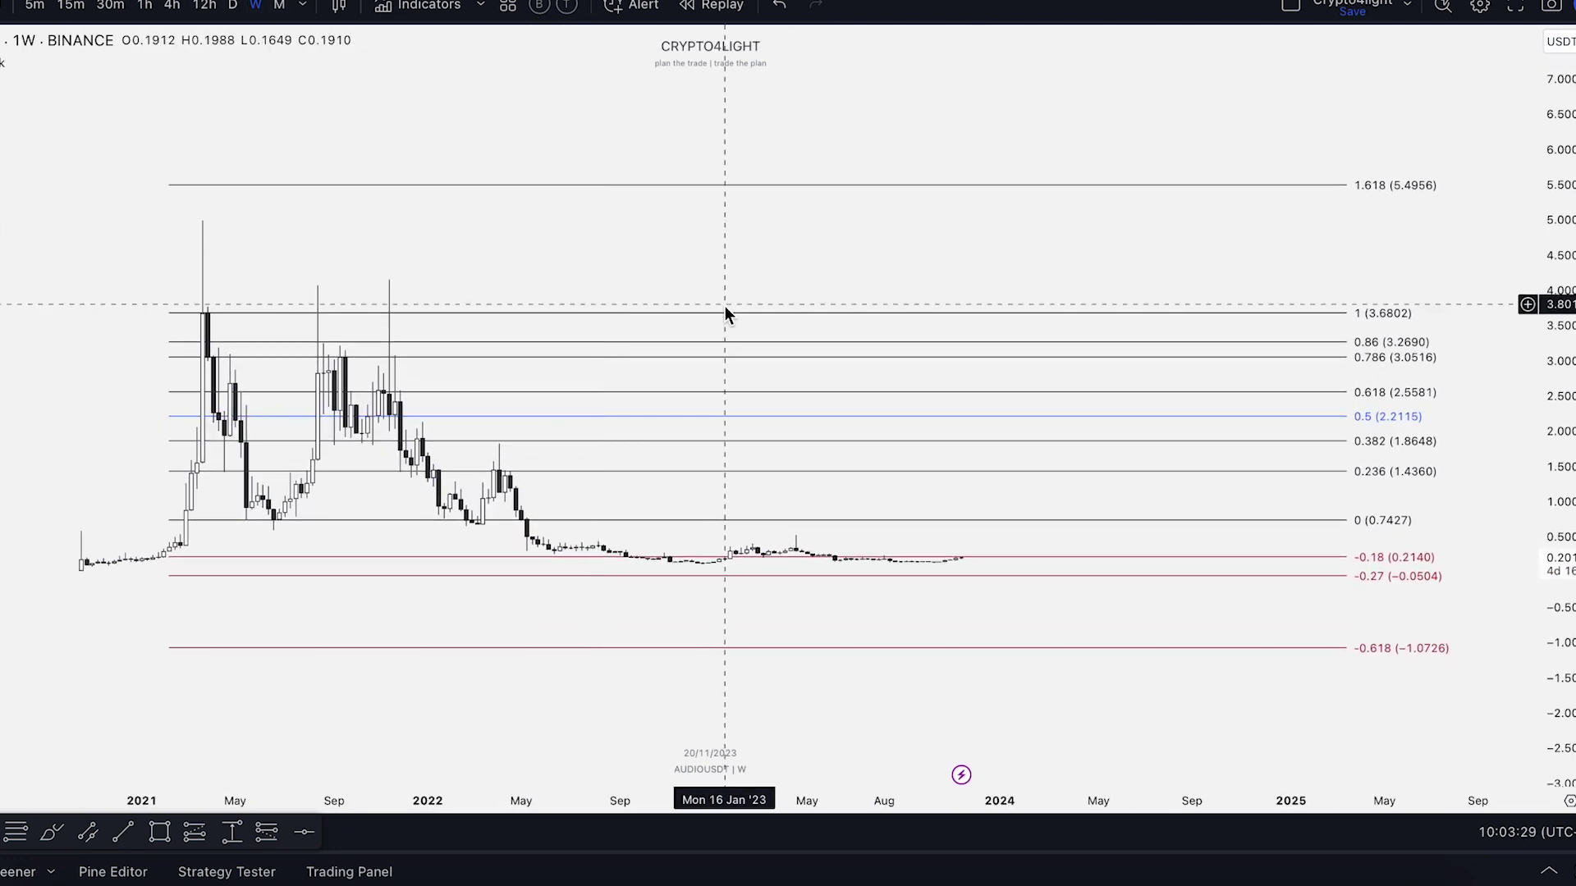
pyautogui.click(415, 8)
pyautogui.click(447, 435)
pyautogui.click(427, 473)
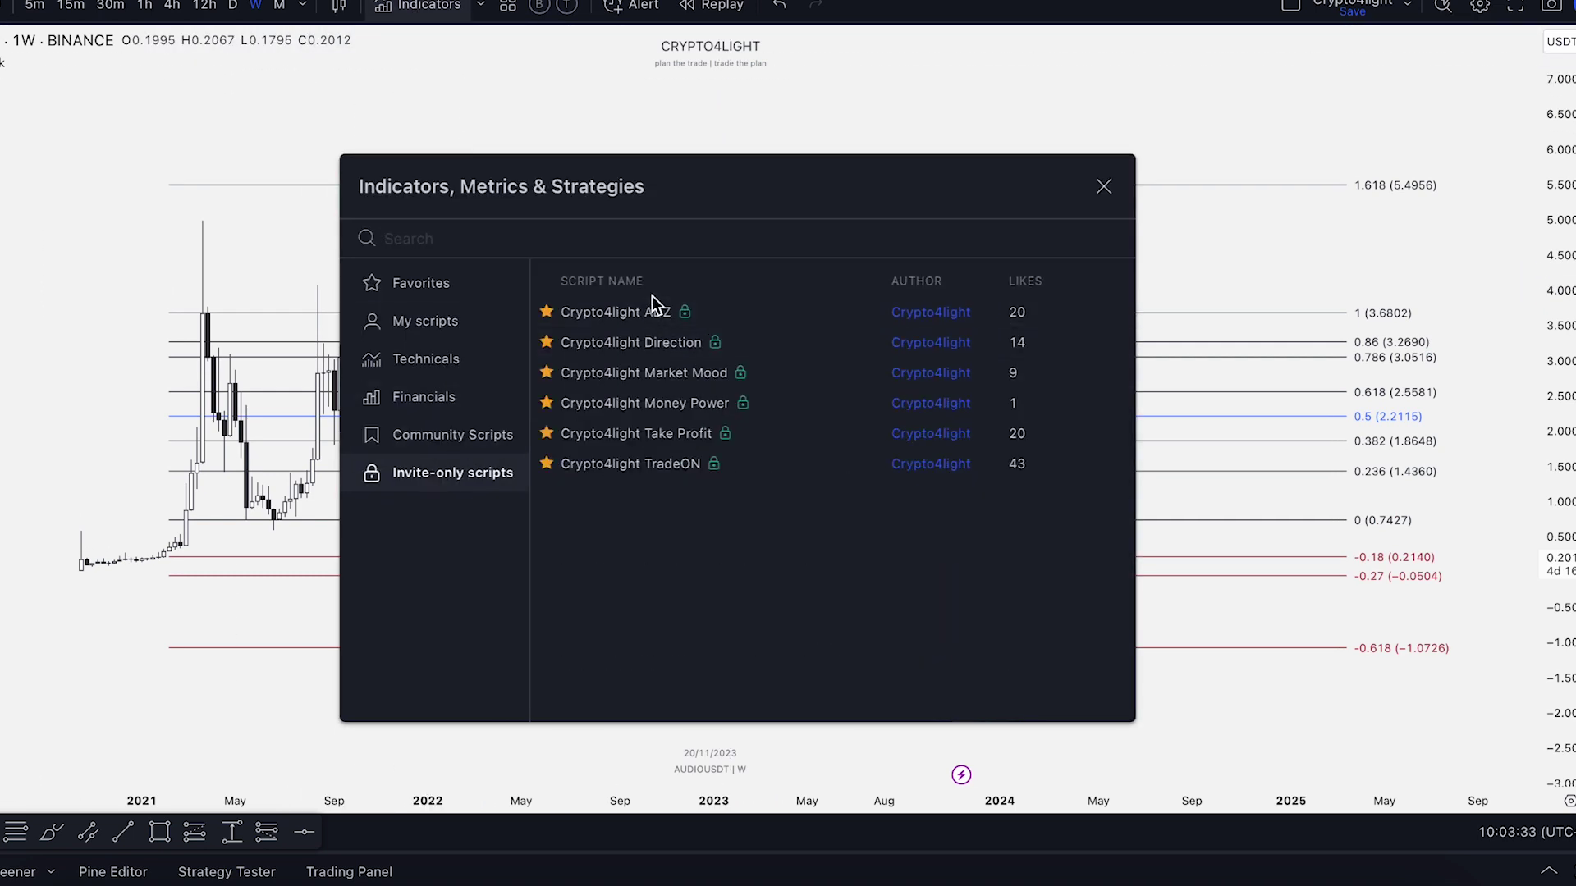
pyautogui.click(649, 343)
pyautogui.press('Escape')
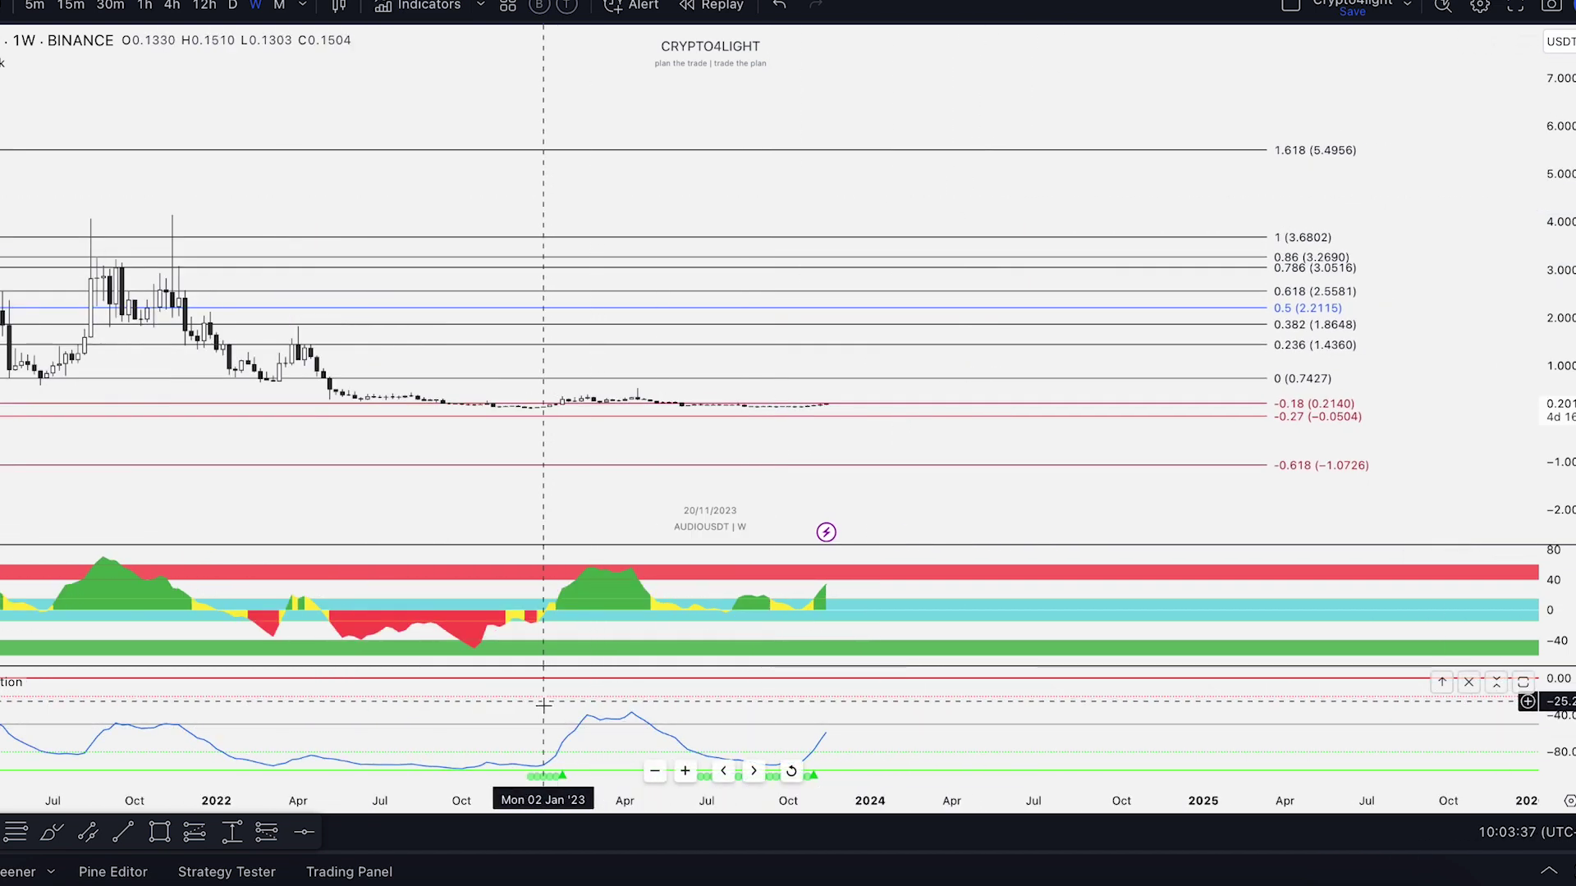
# Step: Brush projected swings onward from the latest weekly bar in the upper indicator pane and on the price, and undo the strokes
pyautogui.moveTo(538, 703); pyautogui.dragTo(446, 703)
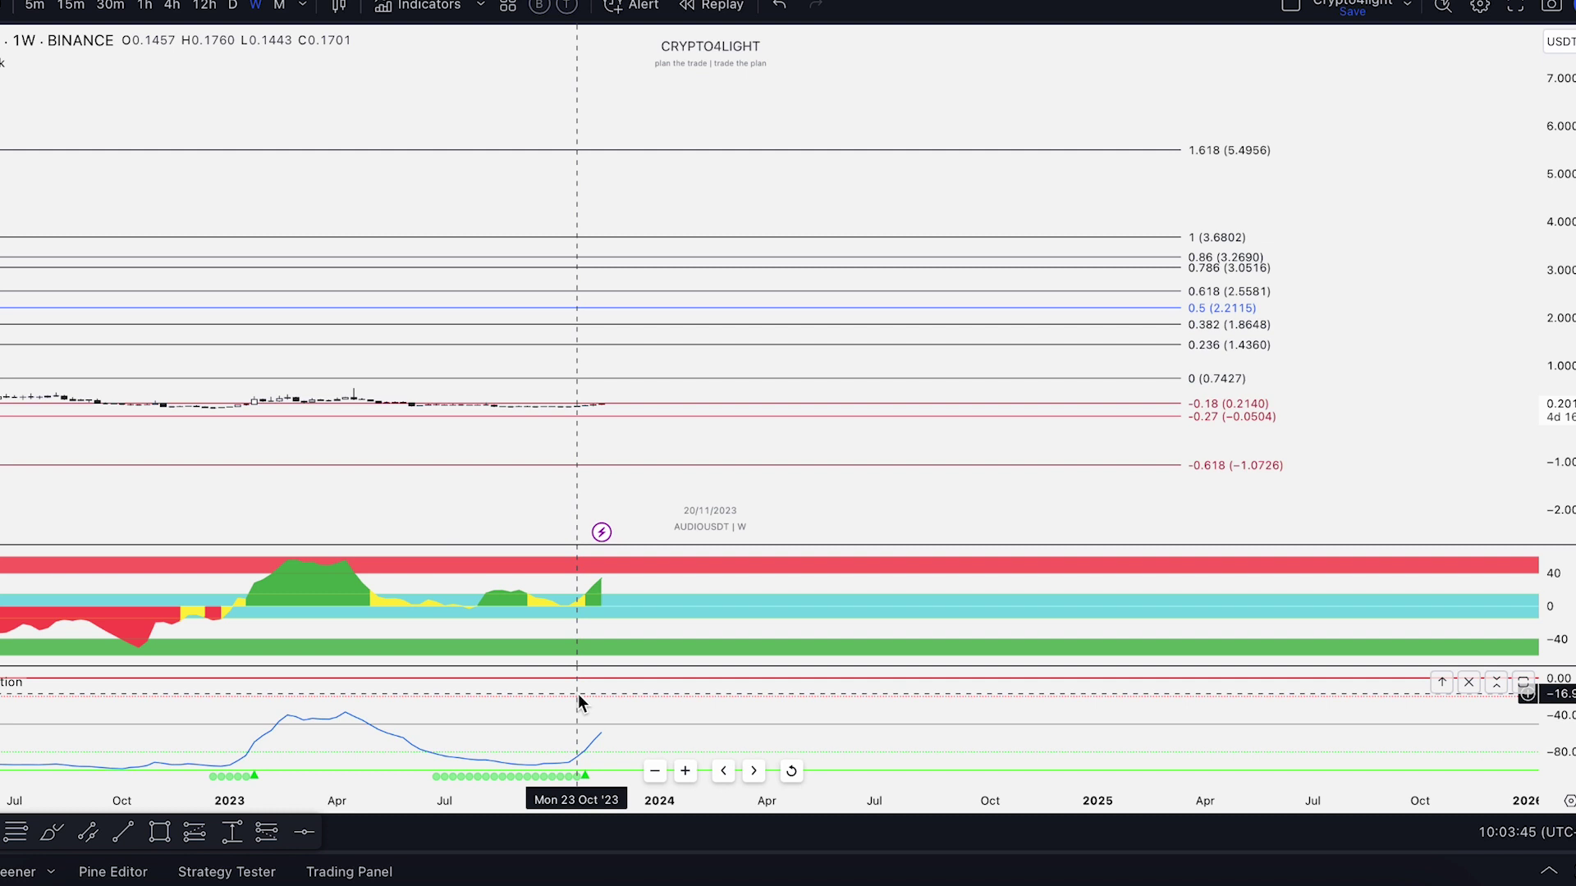
pyautogui.scroll(-5, 626, 640)
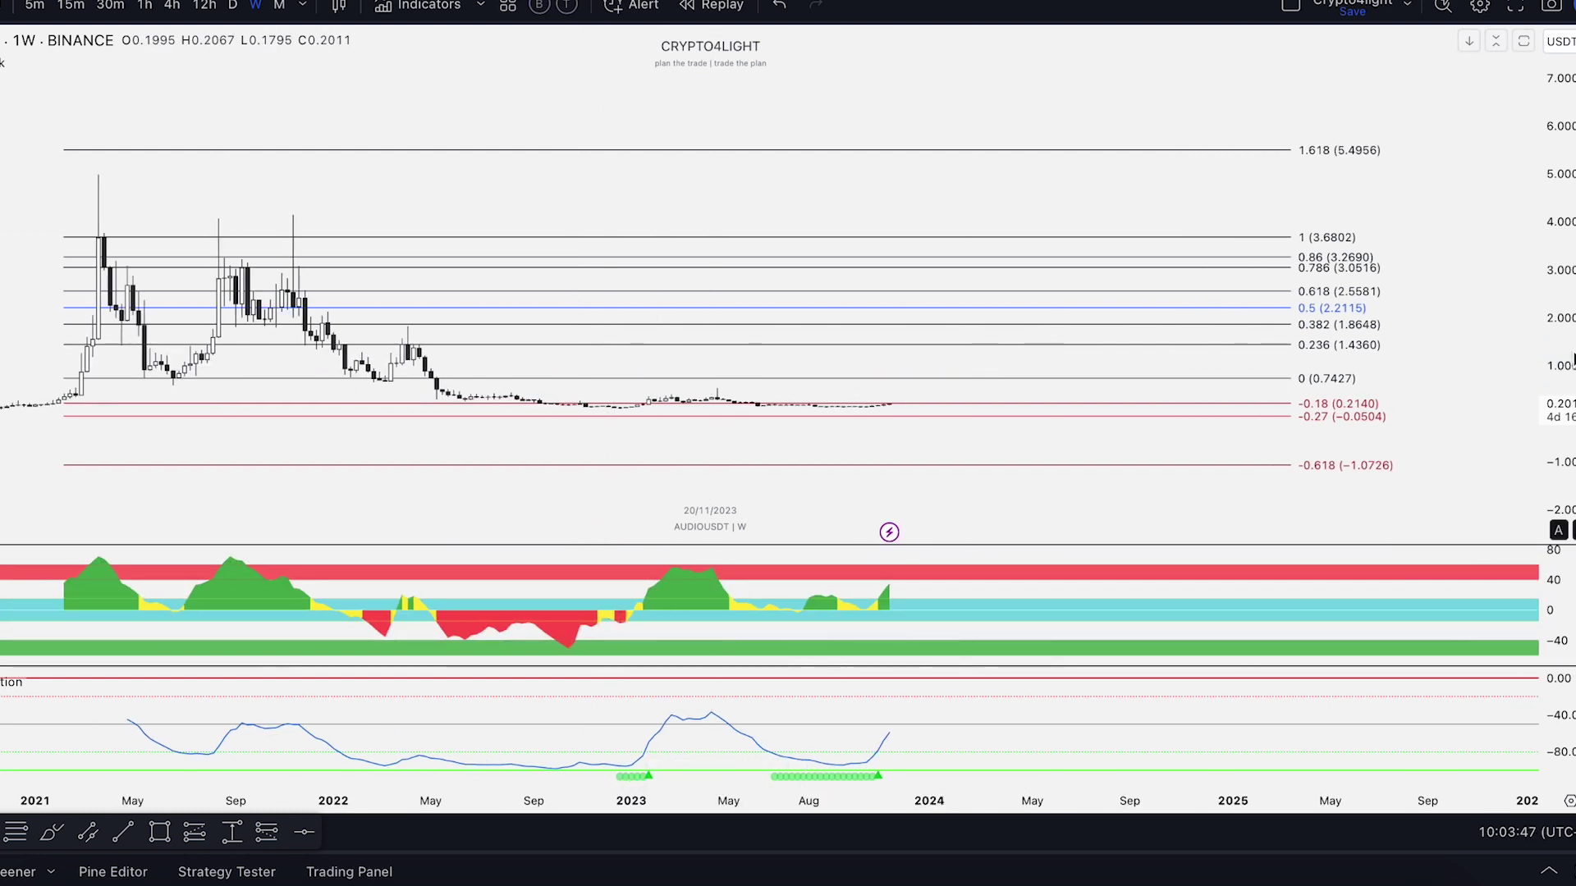
pyautogui.moveTo(1404, 394); pyautogui.dragTo(1367, 194)
pyautogui.moveTo(1558, 359); pyautogui.dragTo(1555, 135)
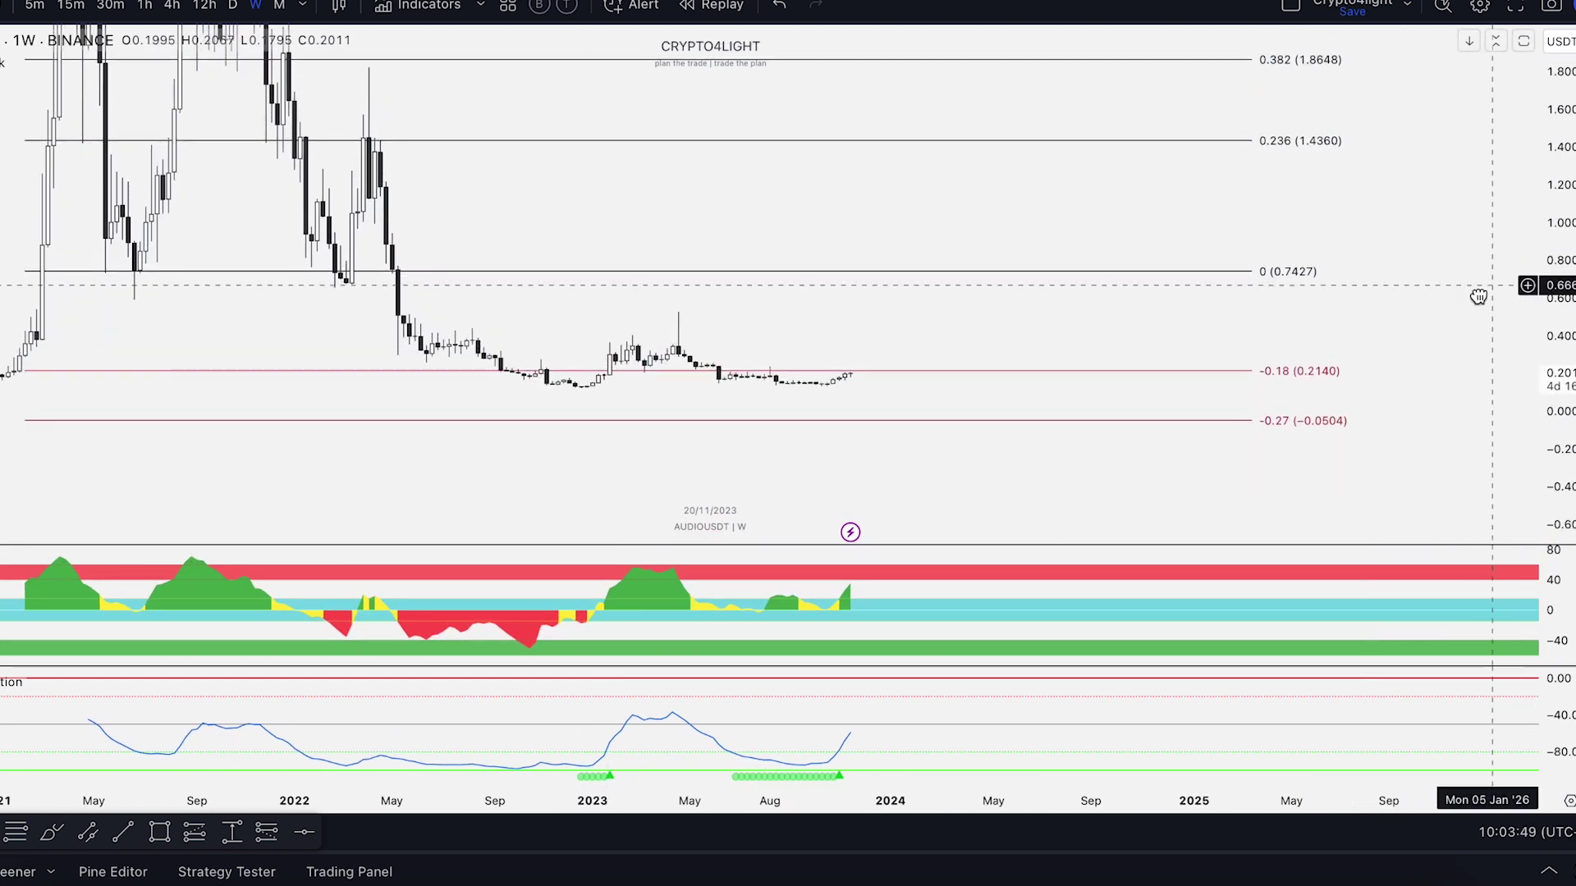
pyautogui.moveTo(1485, 293); pyautogui.dragTo(1459, 315)
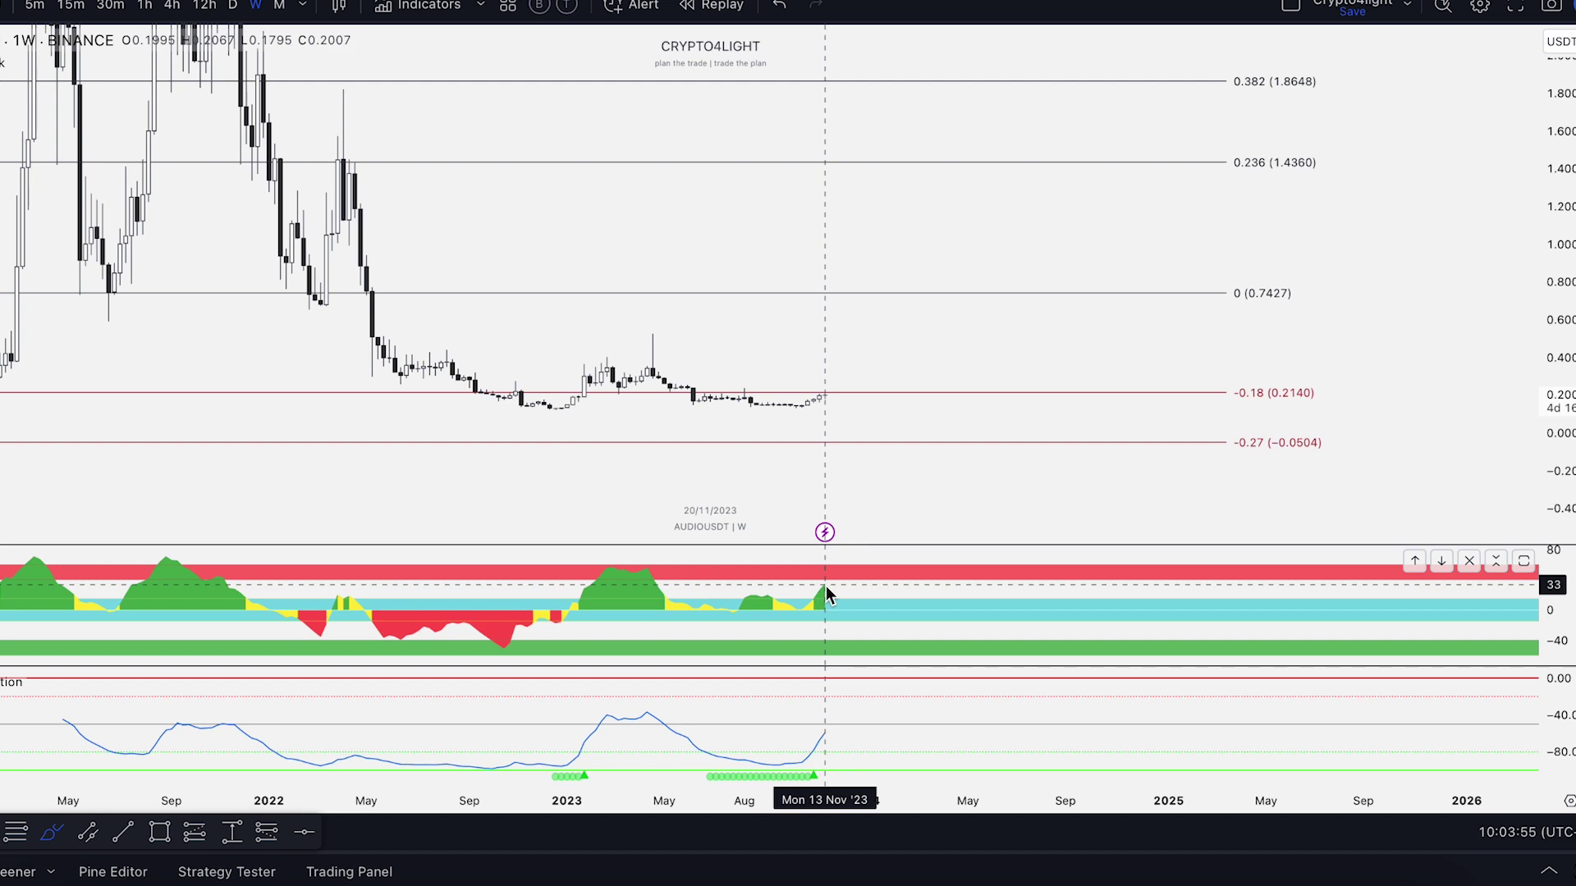
pyautogui.moveTo(825, 591)
pyautogui.mouseDown()
pyautogui.moveTo(858, 612)
pyautogui.moveTo(881, 589)
pyautogui.mouseUp()
pyautogui.moveTo(825, 397)
pyautogui.mouseDown()
pyautogui.moveTo(847, 373)
pyautogui.moveTo(884, 415)
pyautogui.moveTo(905, 395)
pyautogui.mouseUp()
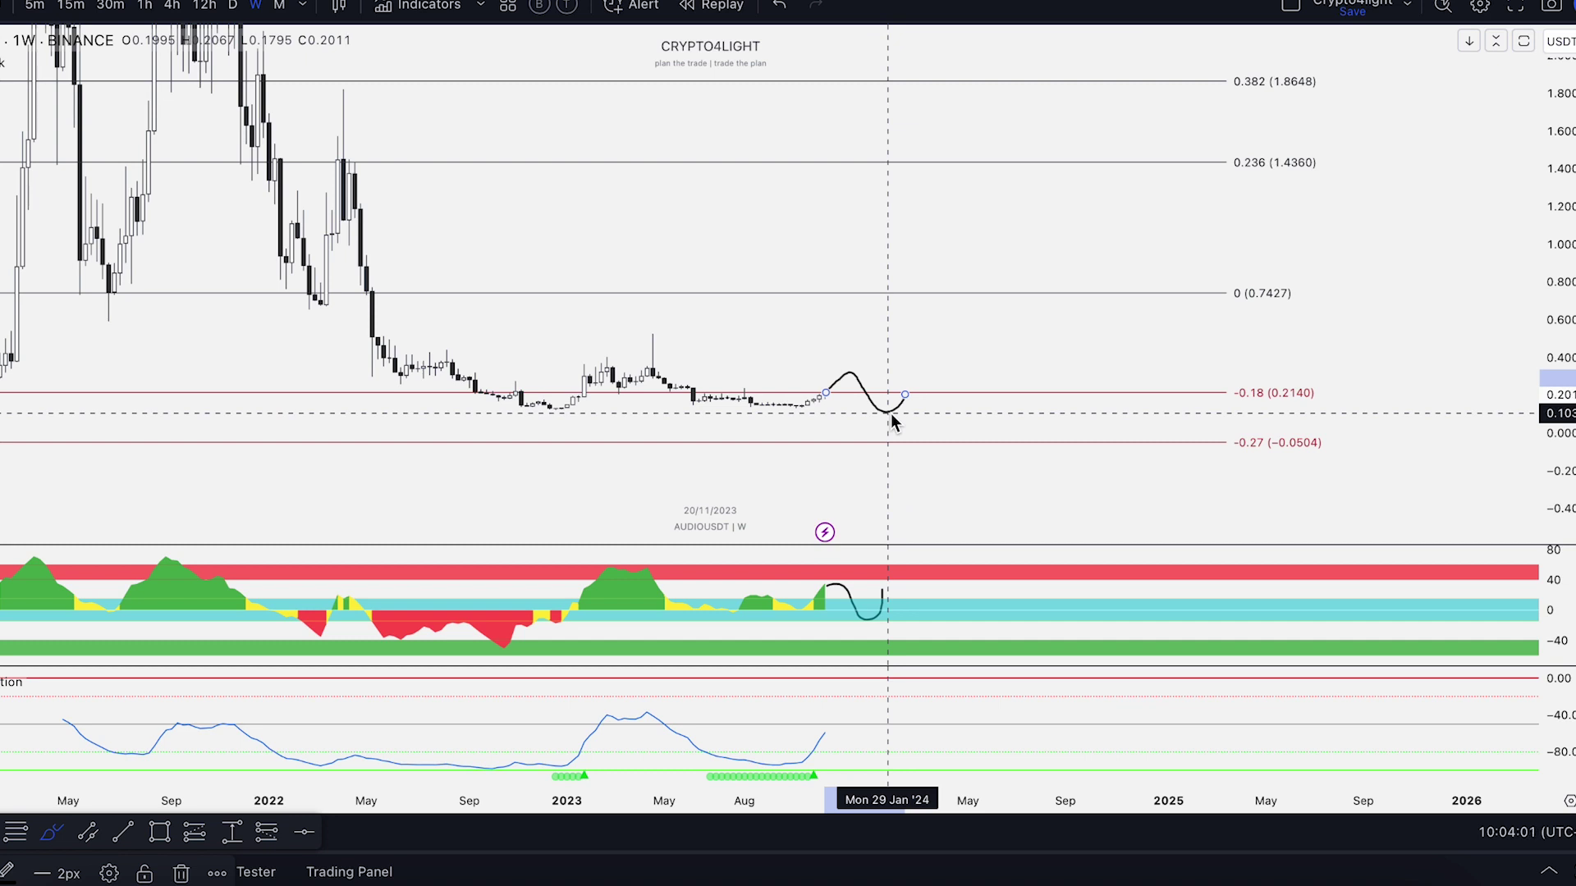
pyautogui.click(778, 6)
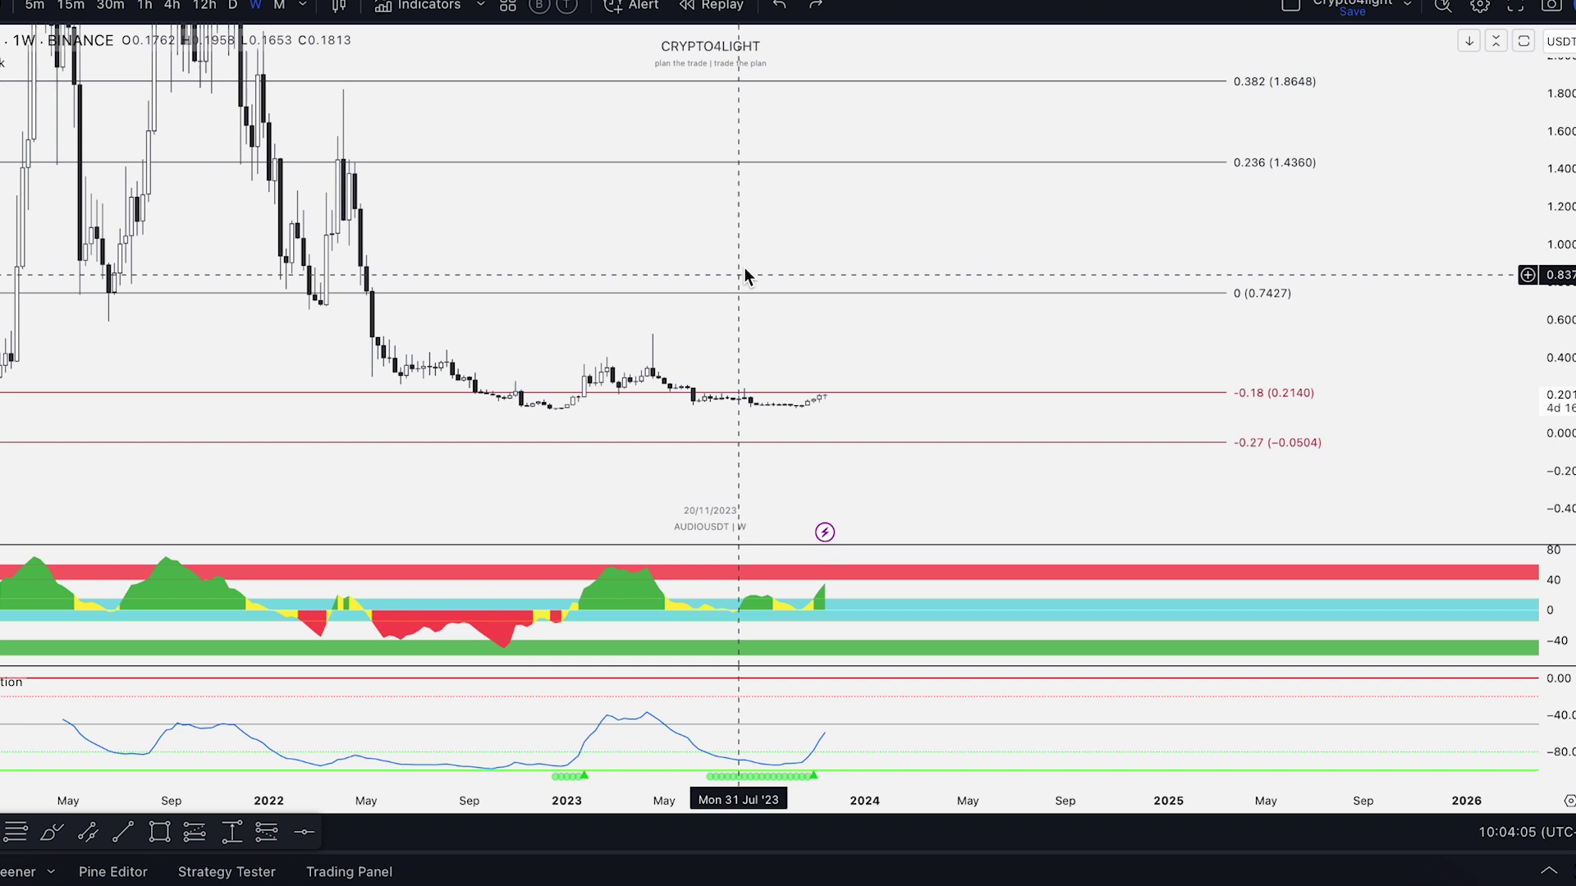
# Step: Switch the chart to the monthly timeframe and examine the price and both indicators around the November 2023 candle
pyautogui.moveTo(756, 255); pyautogui.dragTo(777, 279)
pyautogui.moveTo(1570, 423); pyautogui.dragTo(1568, 312)
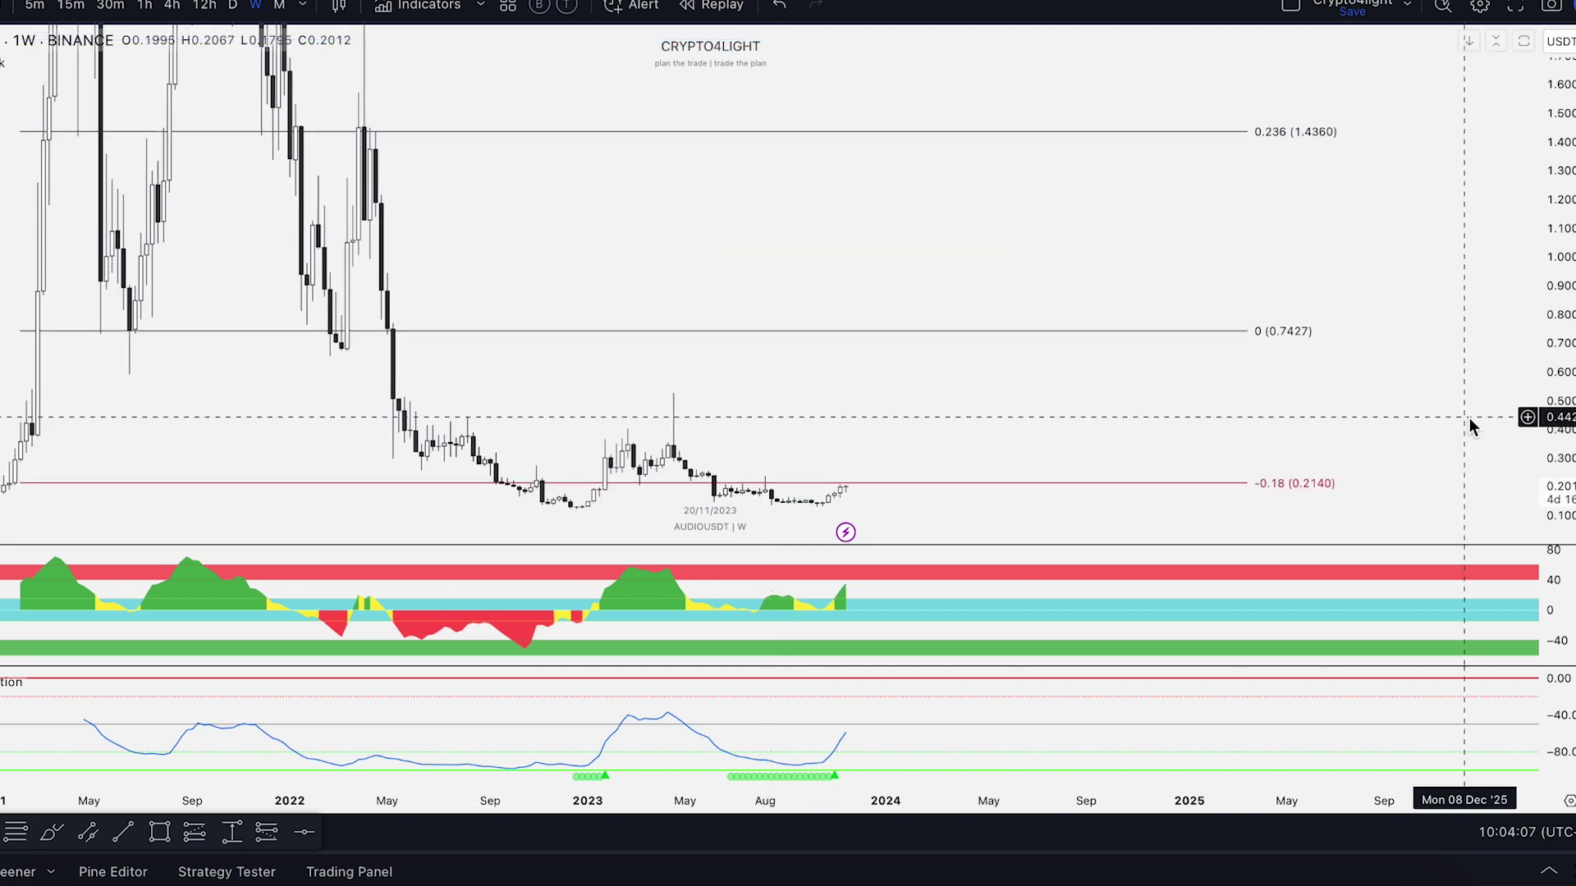
pyautogui.moveTo(1467, 408); pyautogui.dragTo(1456, 368)
pyautogui.scroll(-1, 1456, 367)
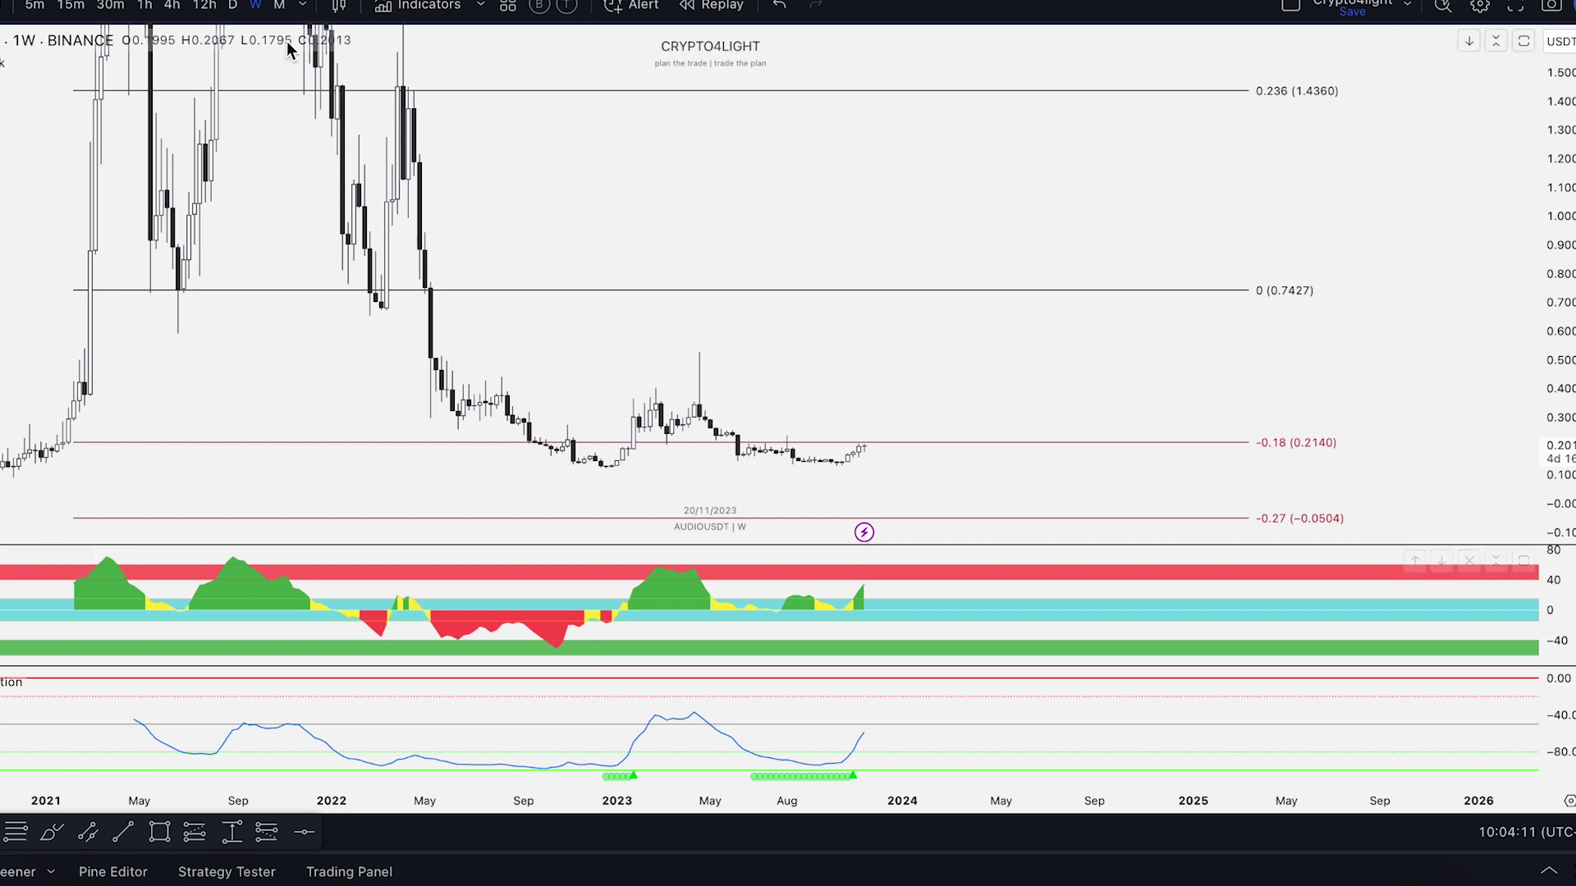
pyautogui.click(279, 6)
pyautogui.scroll(5, 1040, 373)
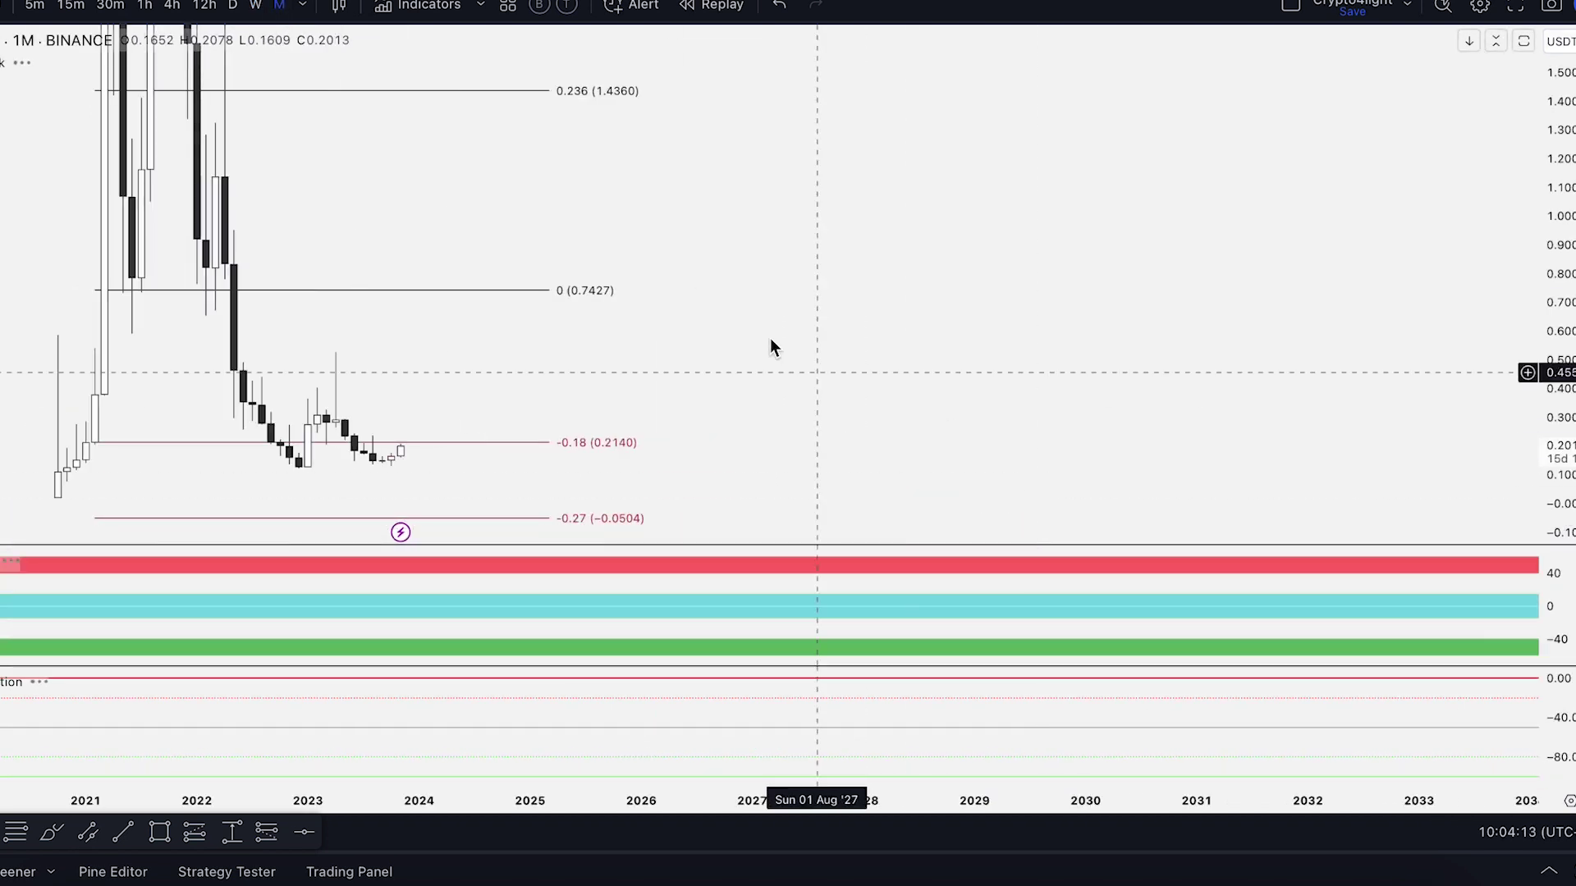
pyautogui.moveTo(747, 355); pyautogui.dragTo(1191, 325)
pyautogui.scroll(2, 1191, 331)
pyautogui.moveTo(1100, 267); pyautogui.dragTo(1256, 302)
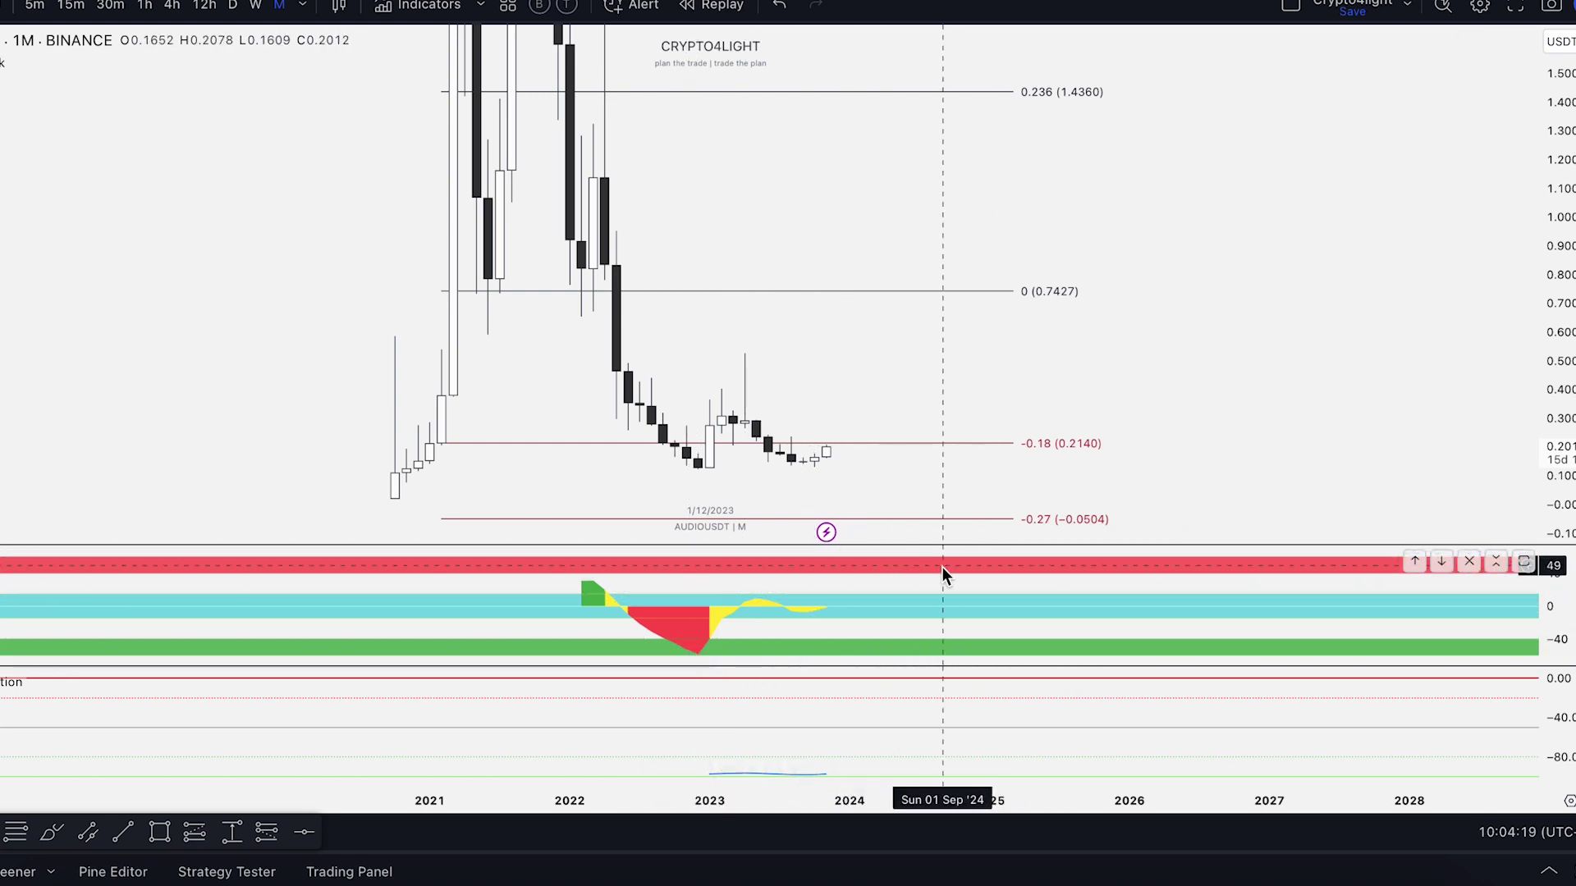
pyautogui.scroll(3, 942, 568)
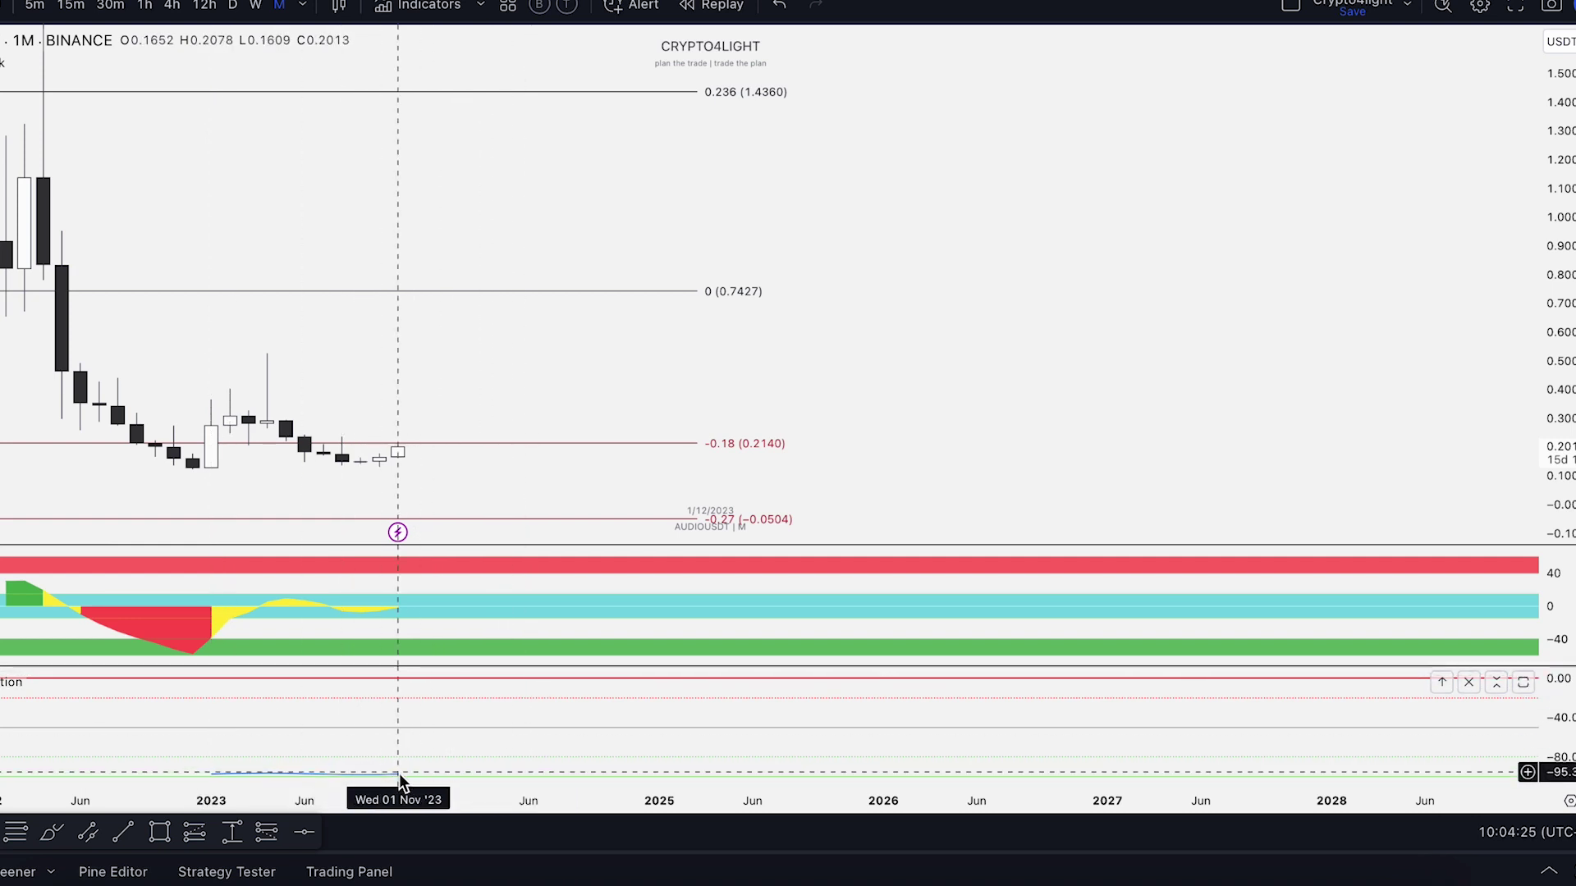
pyautogui.scroll(-3, 397, 775)
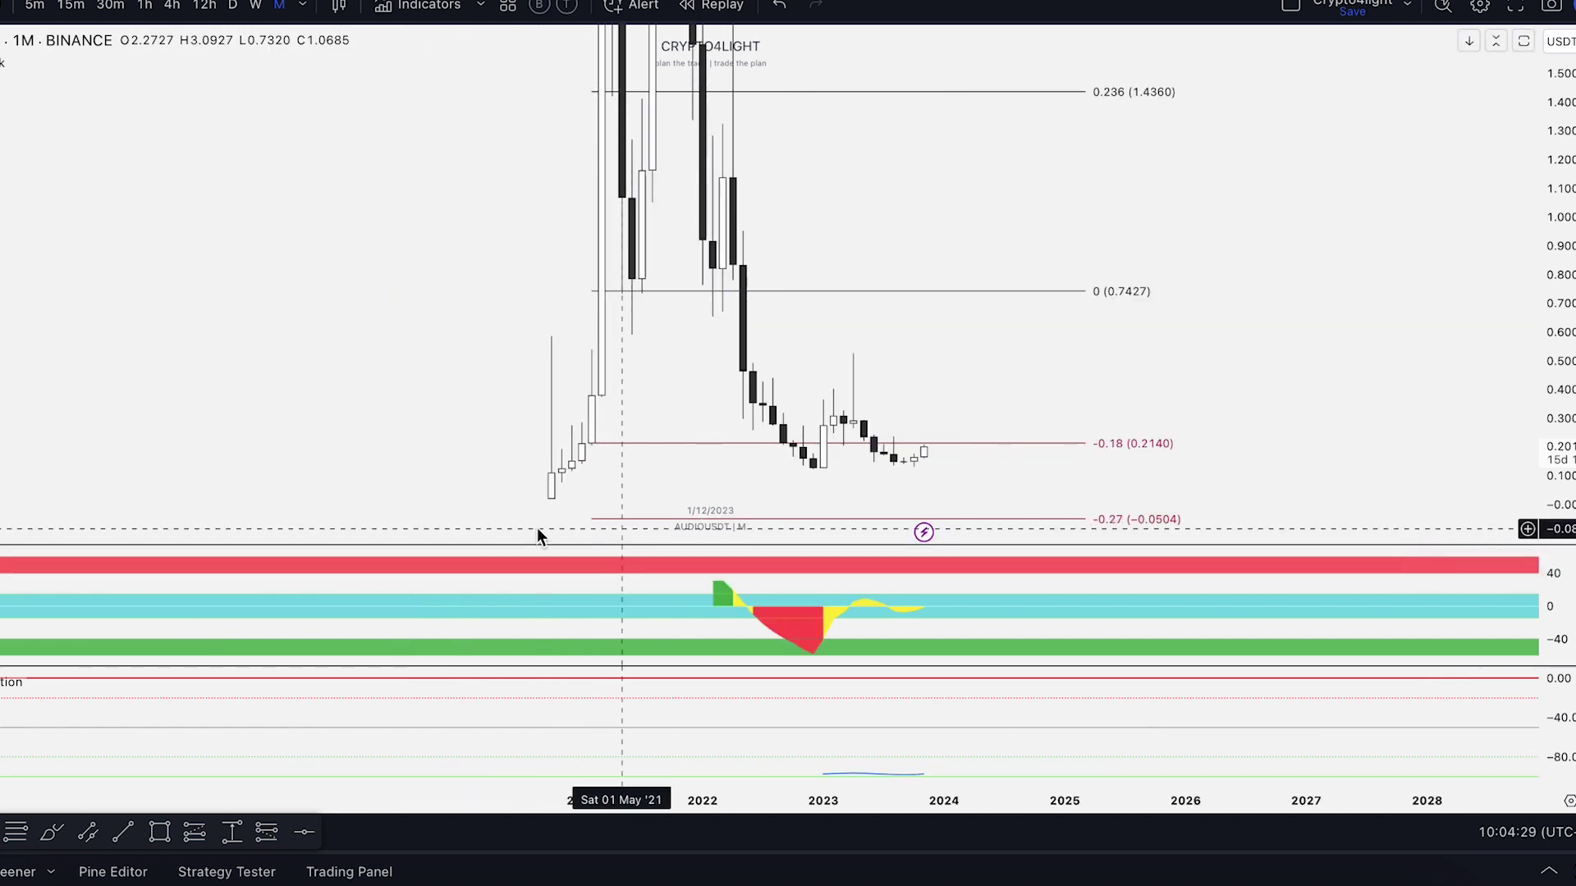
# Step: Remove both indicators and return the chart to the weekly timeframe with all the Fibonacci levels around the price in view
pyautogui.click(92, 561)
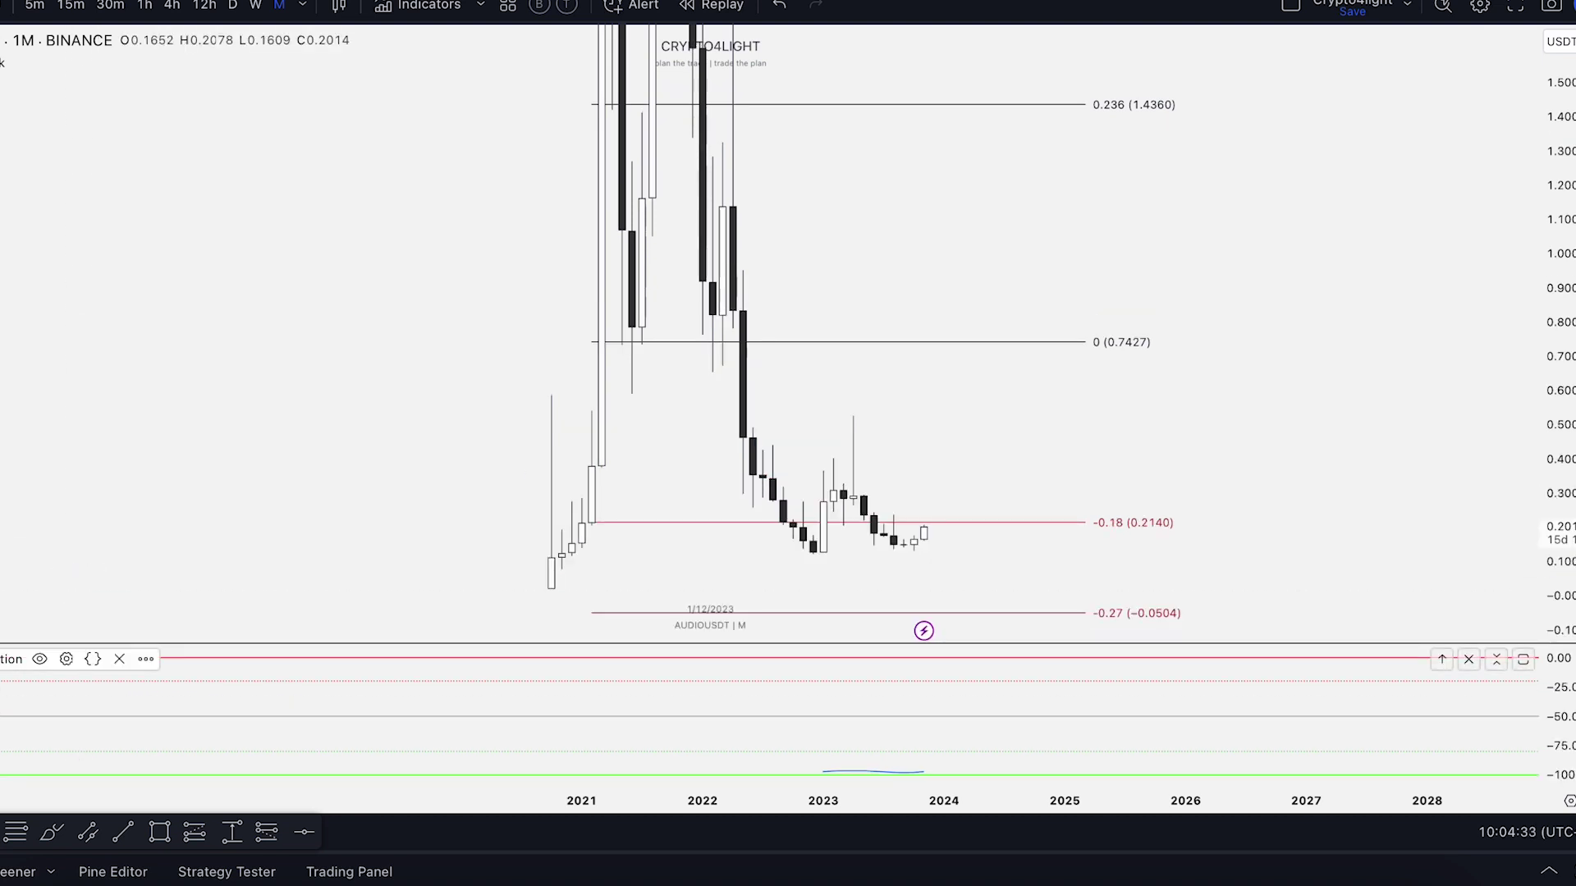
pyautogui.click(120, 659)
pyautogui.click(255, 6)
pyautogui.moveTo(1546, 460); pyautogui.dragTo(1546, 515)
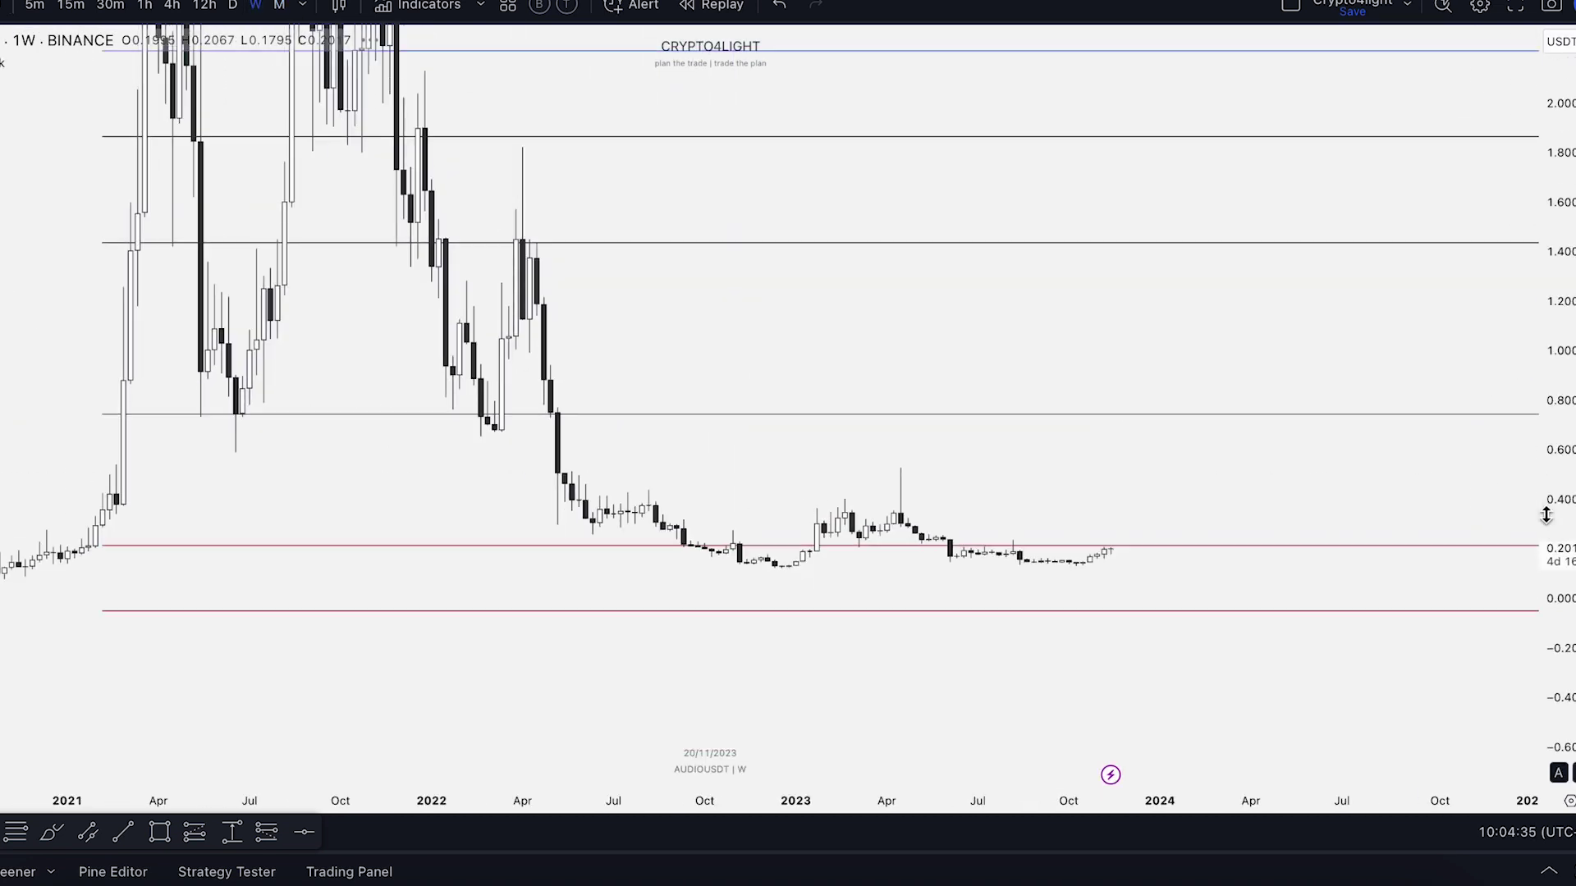
pyautogui.scroll(-5, 1362, 205)
pyautogui.moveTo(1352, 187); pyautogui.dragTo(1141, 266)
pyautogui.moveTo(1563, 197); pyautogui.dragTo(1559, 566)
# Step: Add the Crypto4light Market Mood and Crypto4light Money Power indicators and check their readings at the latest weekly bar
pyautogui.click(425, 6)
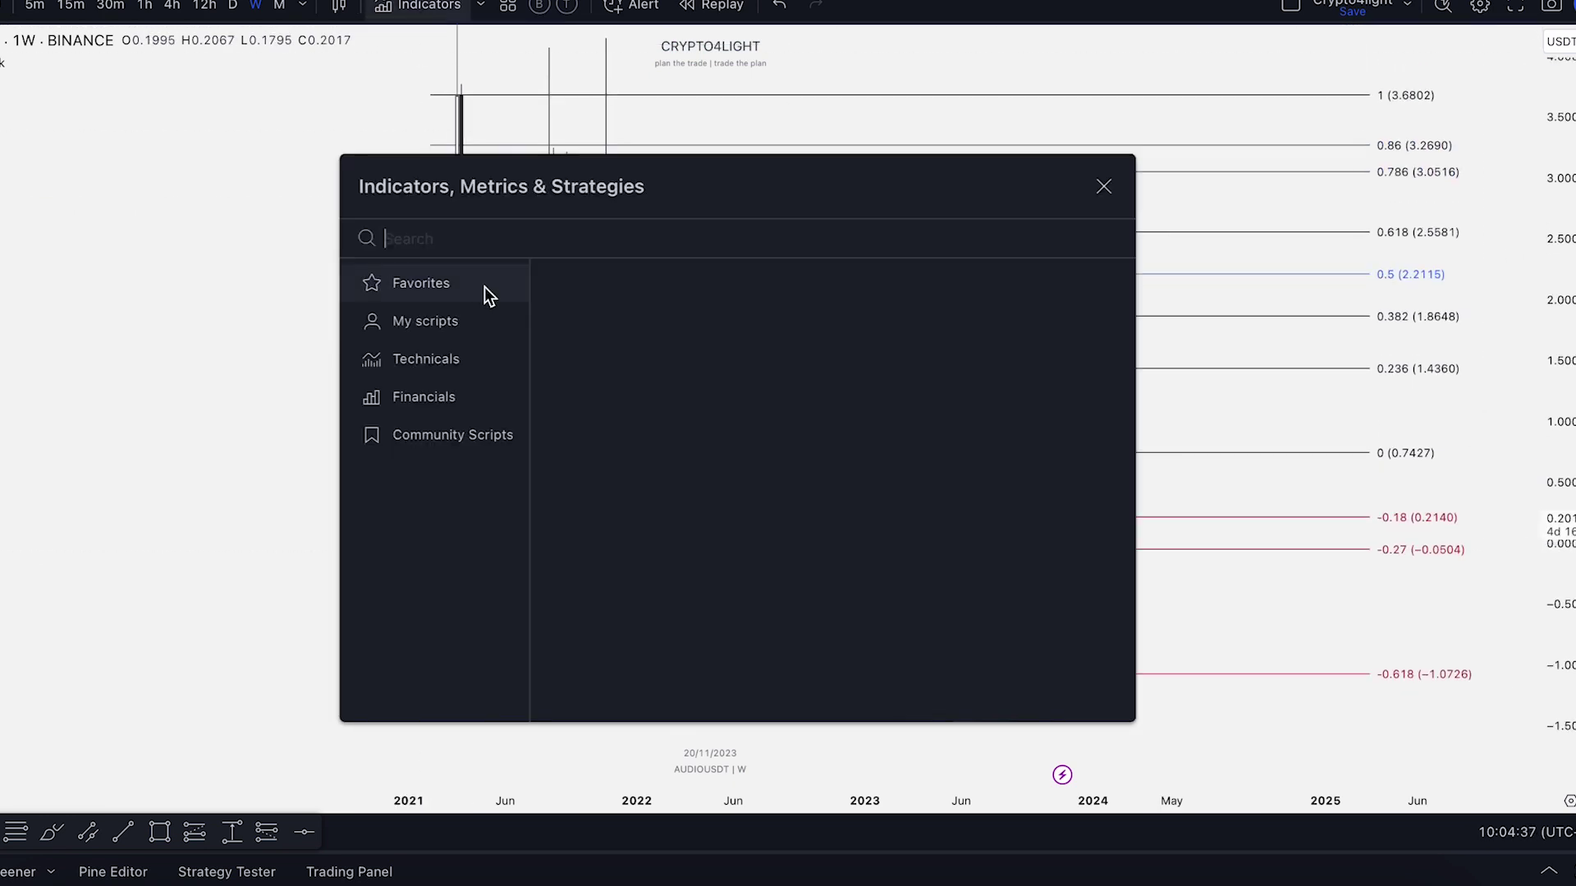
pyautogui.click(613, 376)
pyautogui.click(645, 402)
pyautogui.click(1099, 189)
pyautogui.scroll(3, 901, 282)
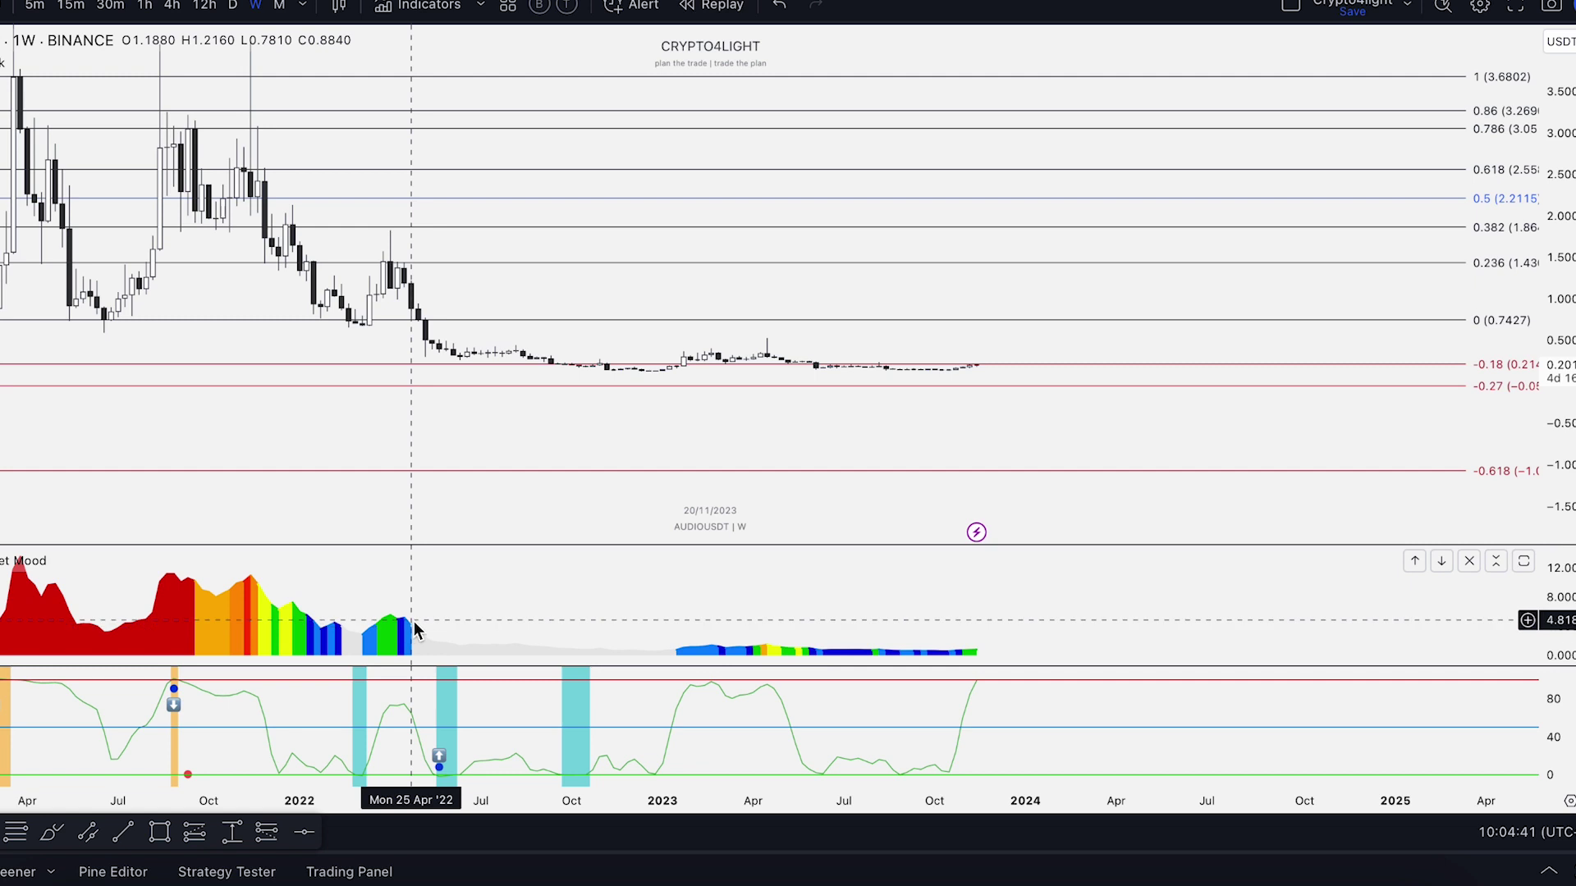
pyautogui.scroll(5, 958, 625)
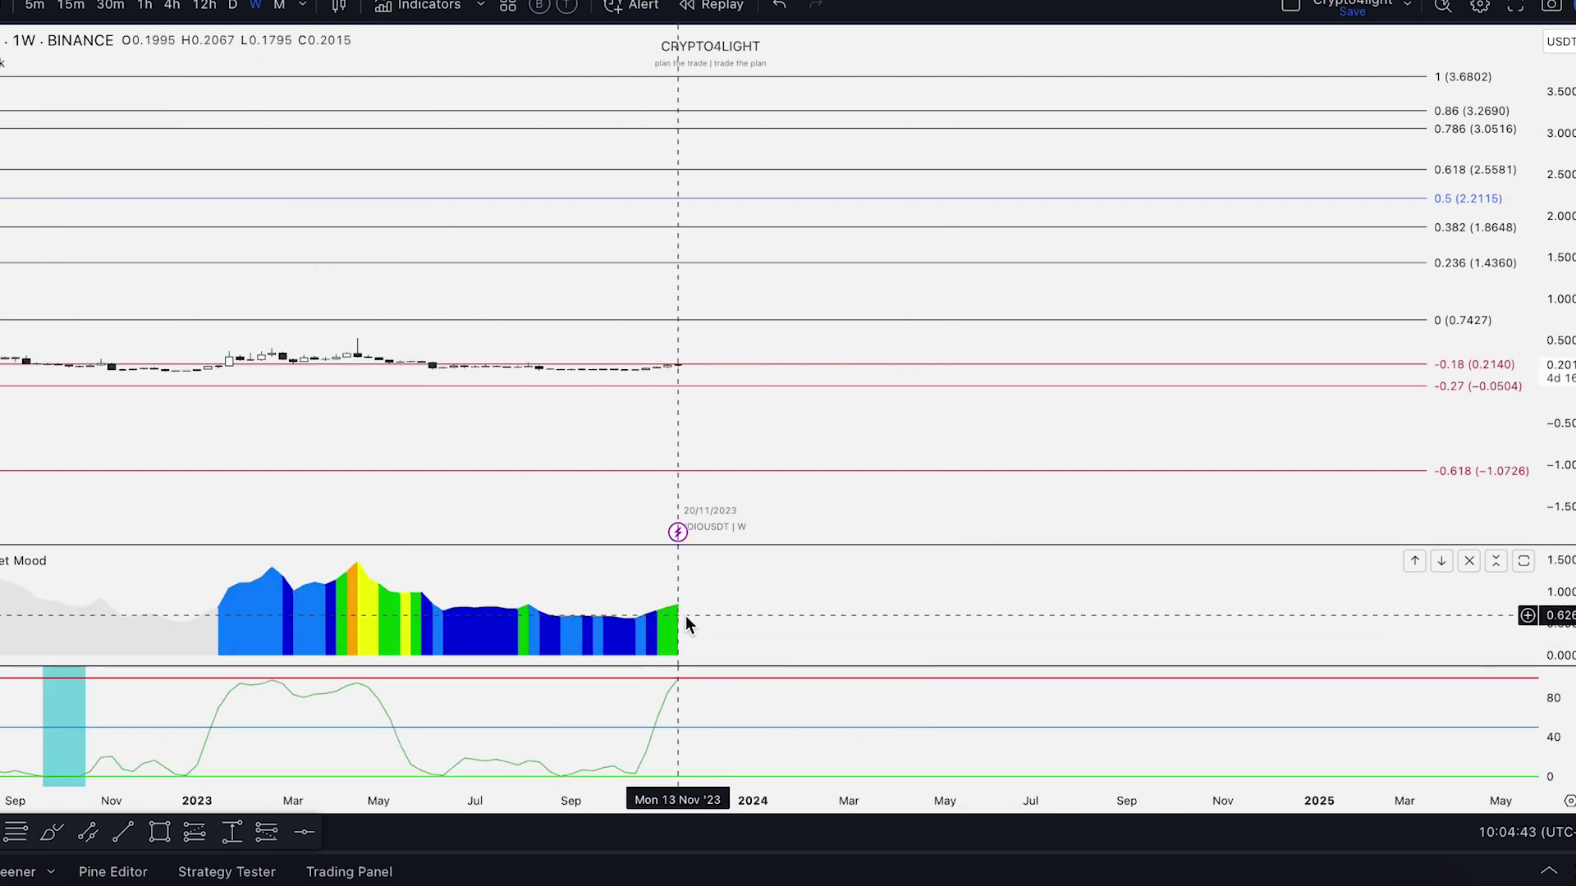
pyautogui.scroll(-4, 673, 617)
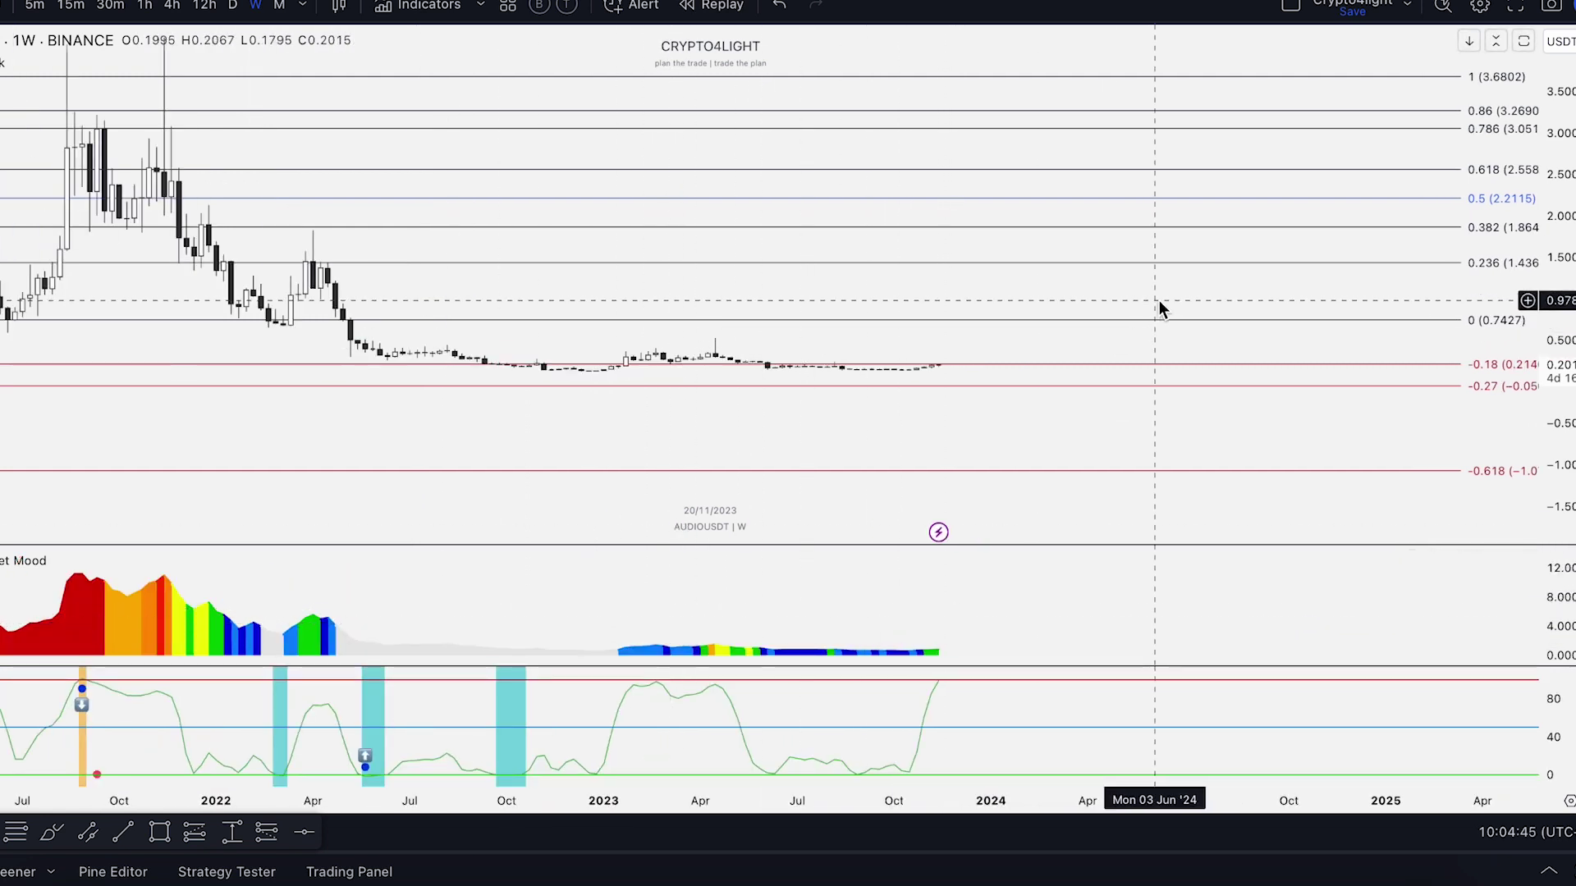
# Step: Draw a horizontal trend line from the tip of the April 2023 high wick out to about February 2024
pyautogui.moveTo(1159, 303); pyautogui.dragTo(893, 347)
pyautogui.moveTo(1563, 452); pyautogui.dragTo(1347, 274)
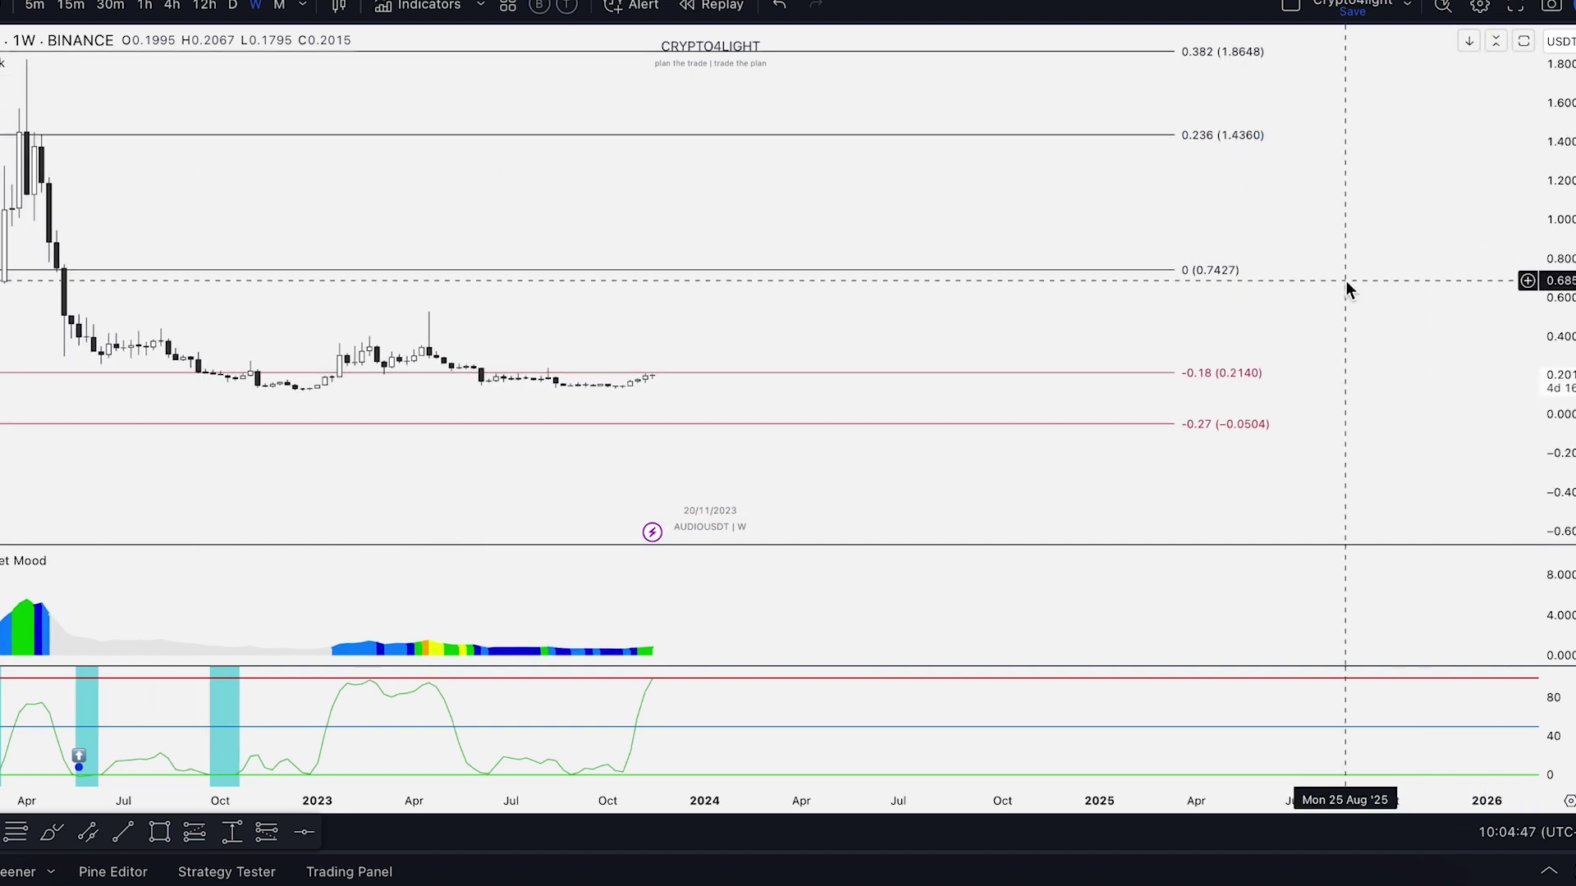
pyautogui.click(122, 832)
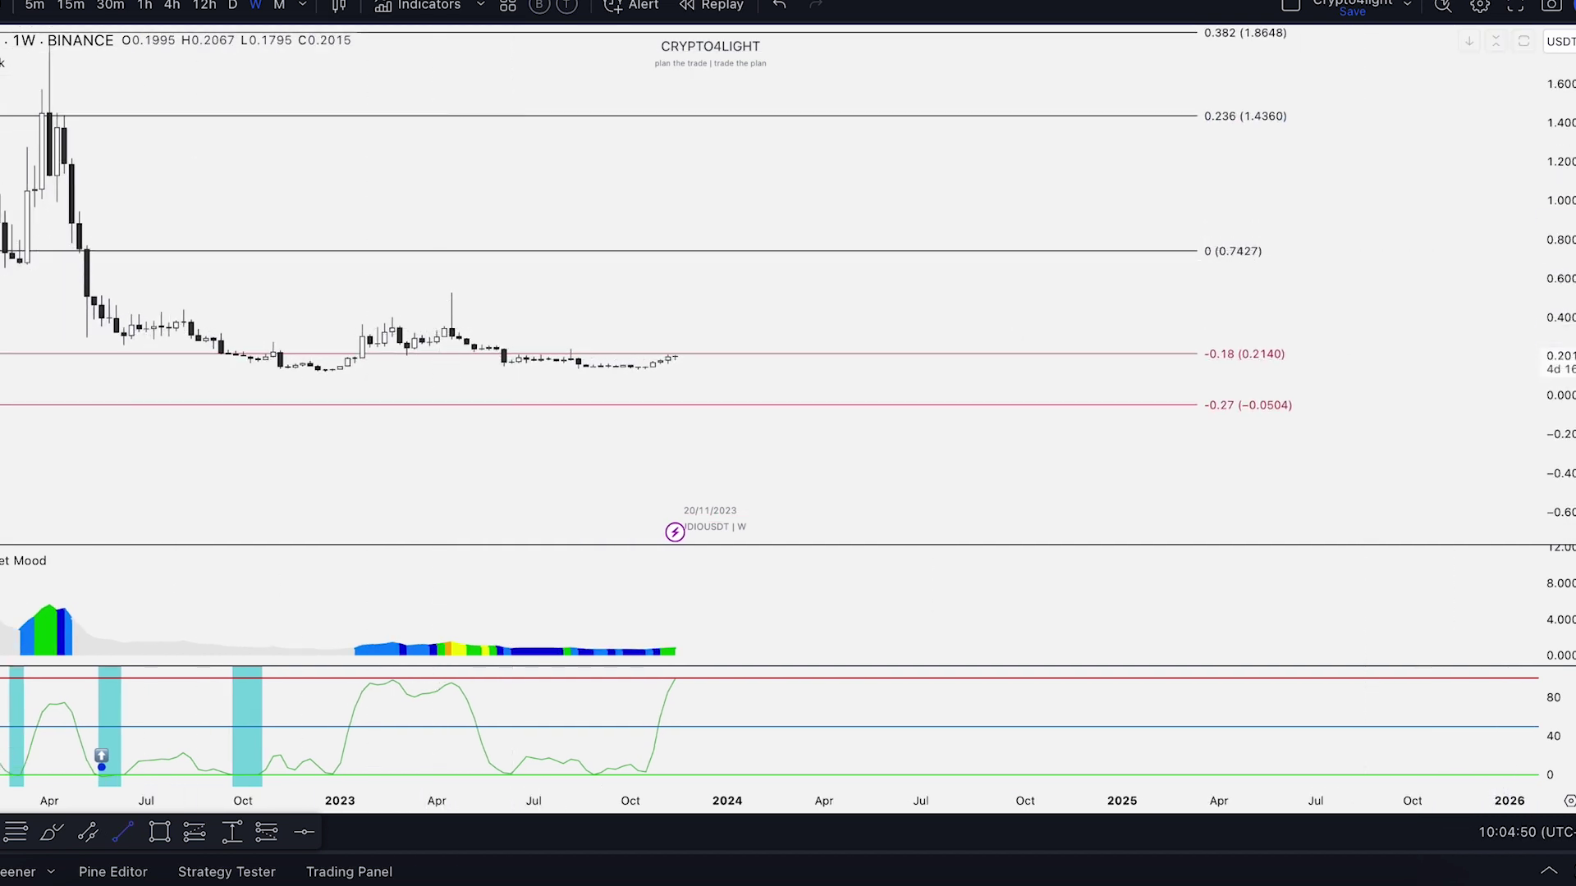
pyautogui.click(453, 291)
pyautogui.click(786, 292)
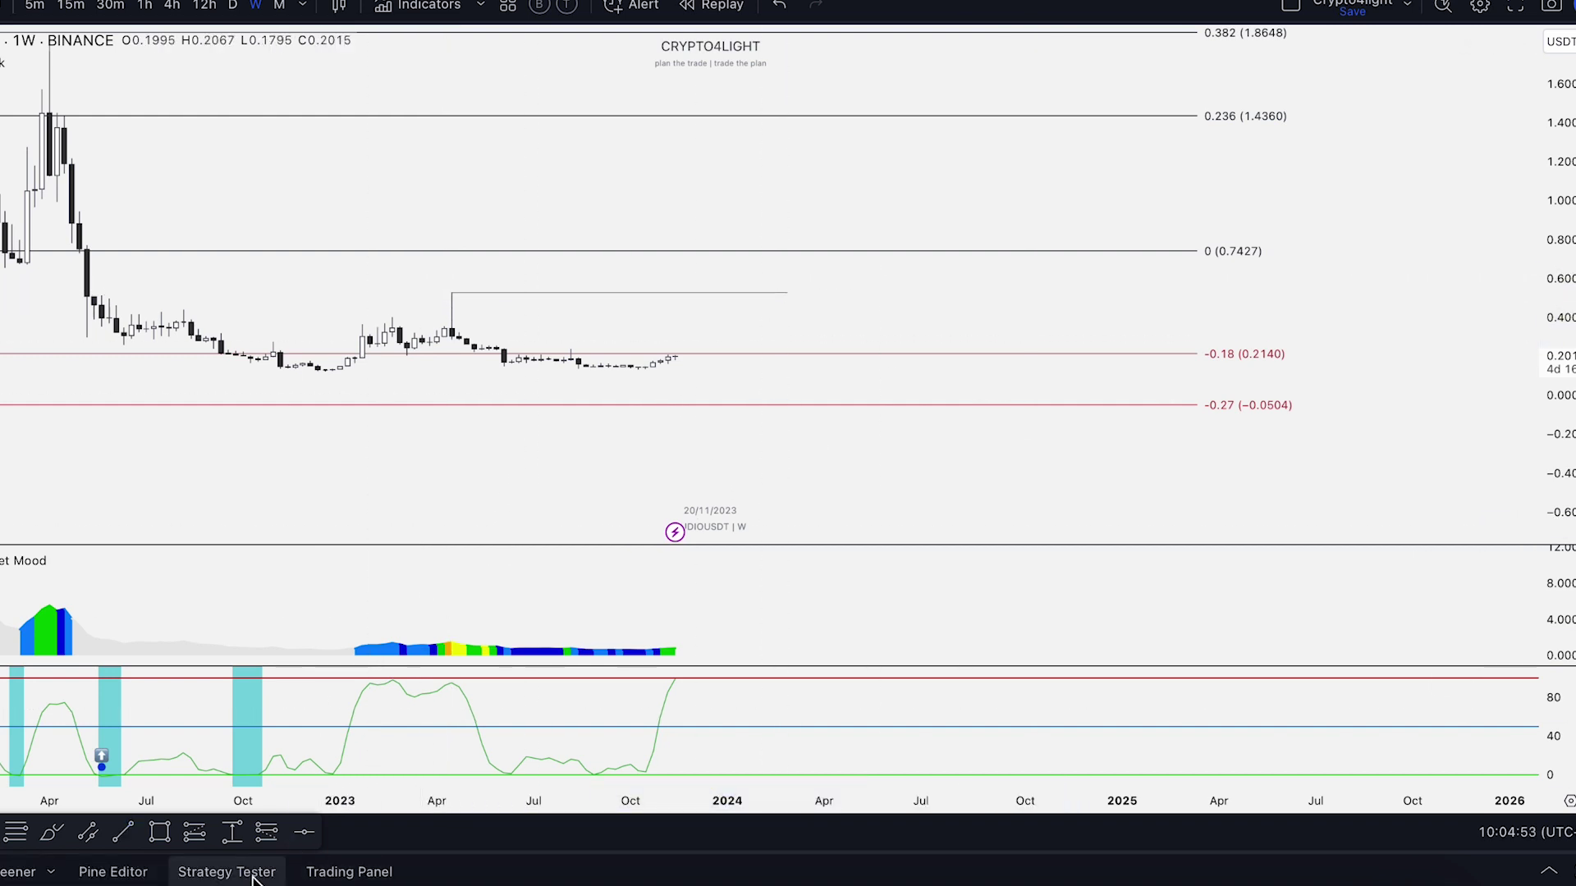
# Step: Measure the price range from the latest weekly candle up to the 0 Fibonacci level, and remove the measurement
pyautogui.click(232, 835)
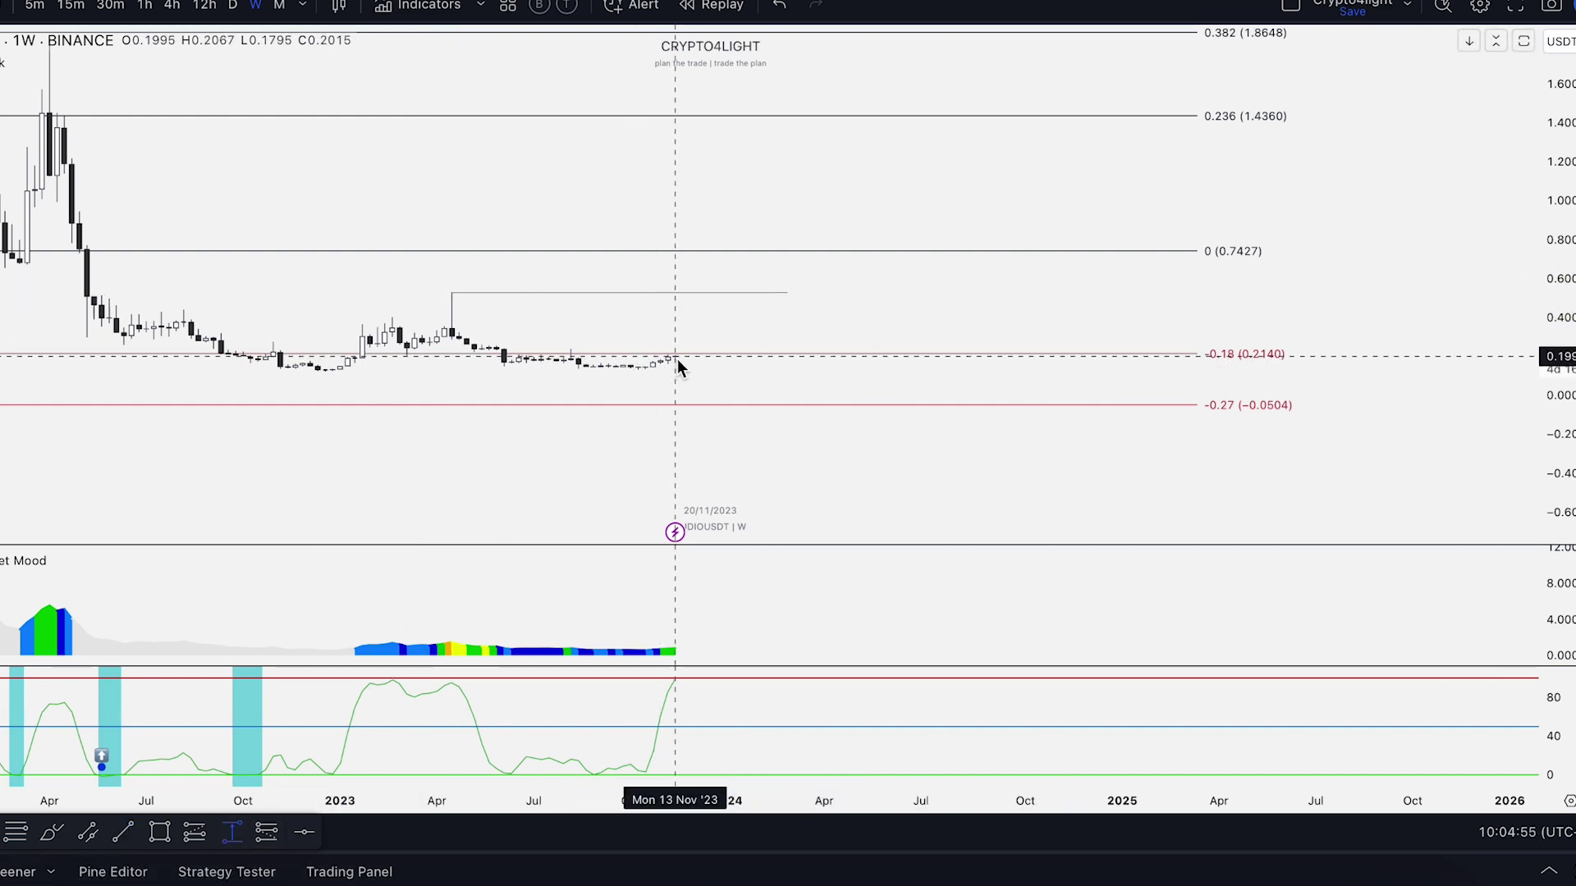
pyautogui.click(674, 356)
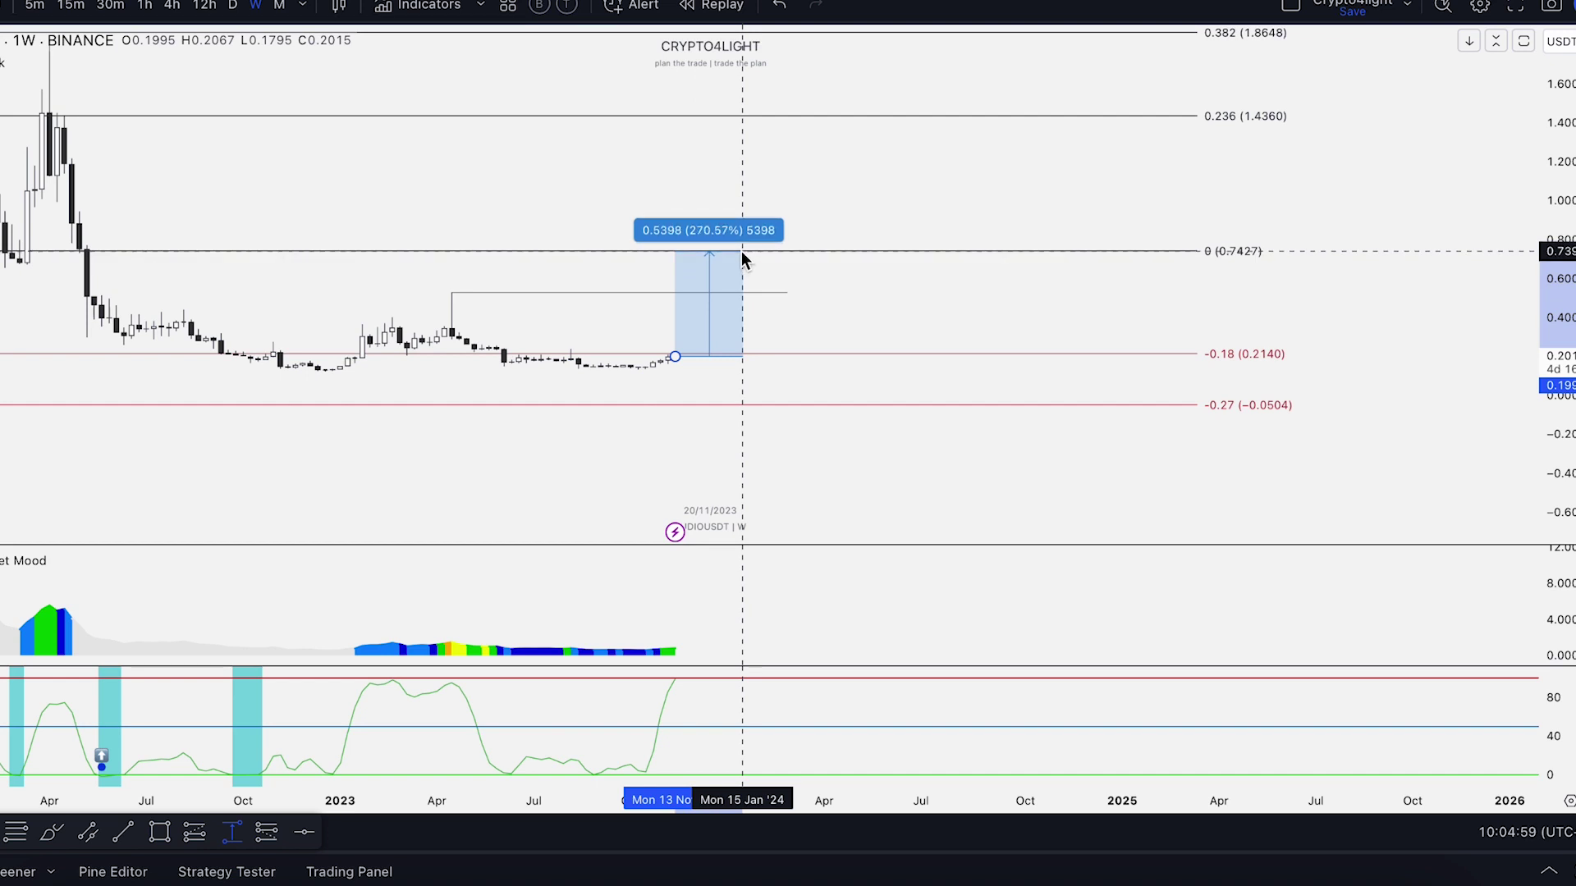
pyautogui.click(742, 260)
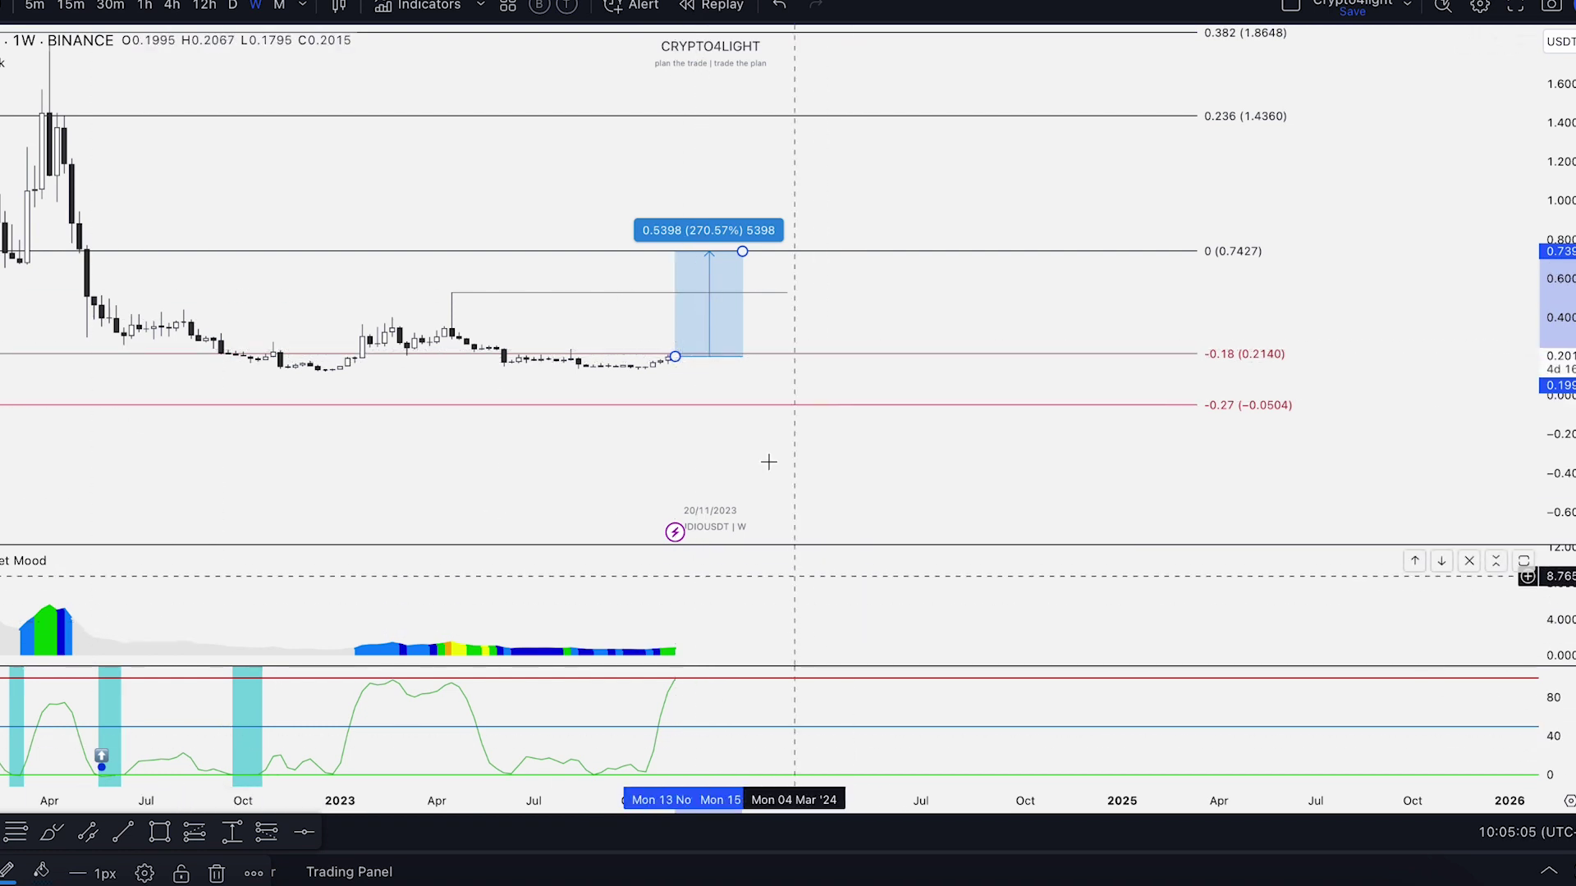
pyautogui.scroll(-3, 767, 459)
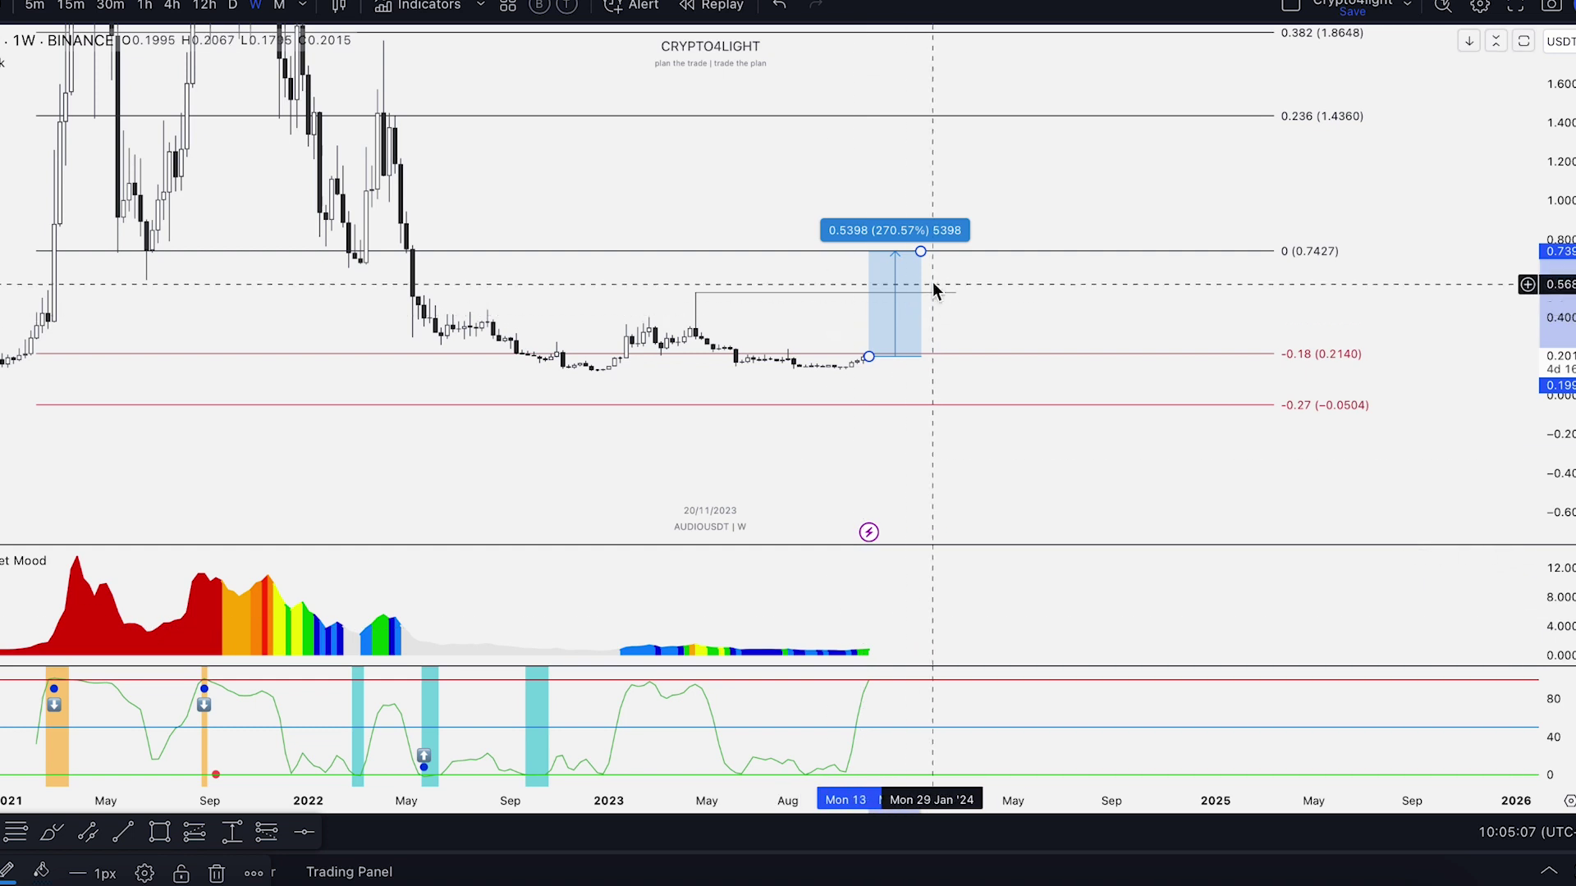
pyautogui.click(915, 251)
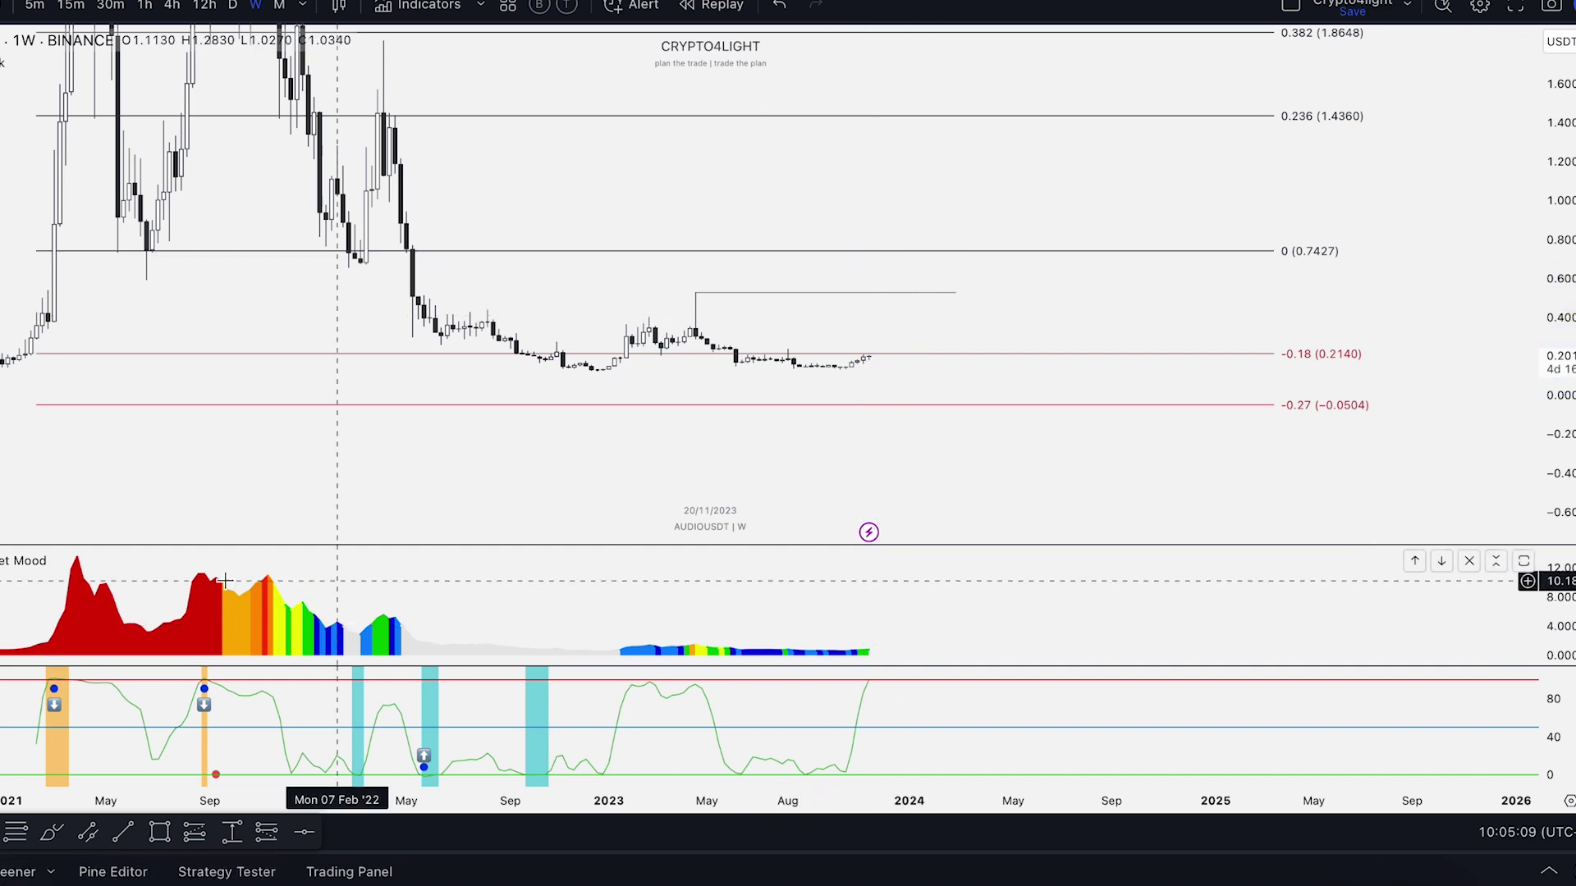
pyautogui.scroll(-1, 247, 599)
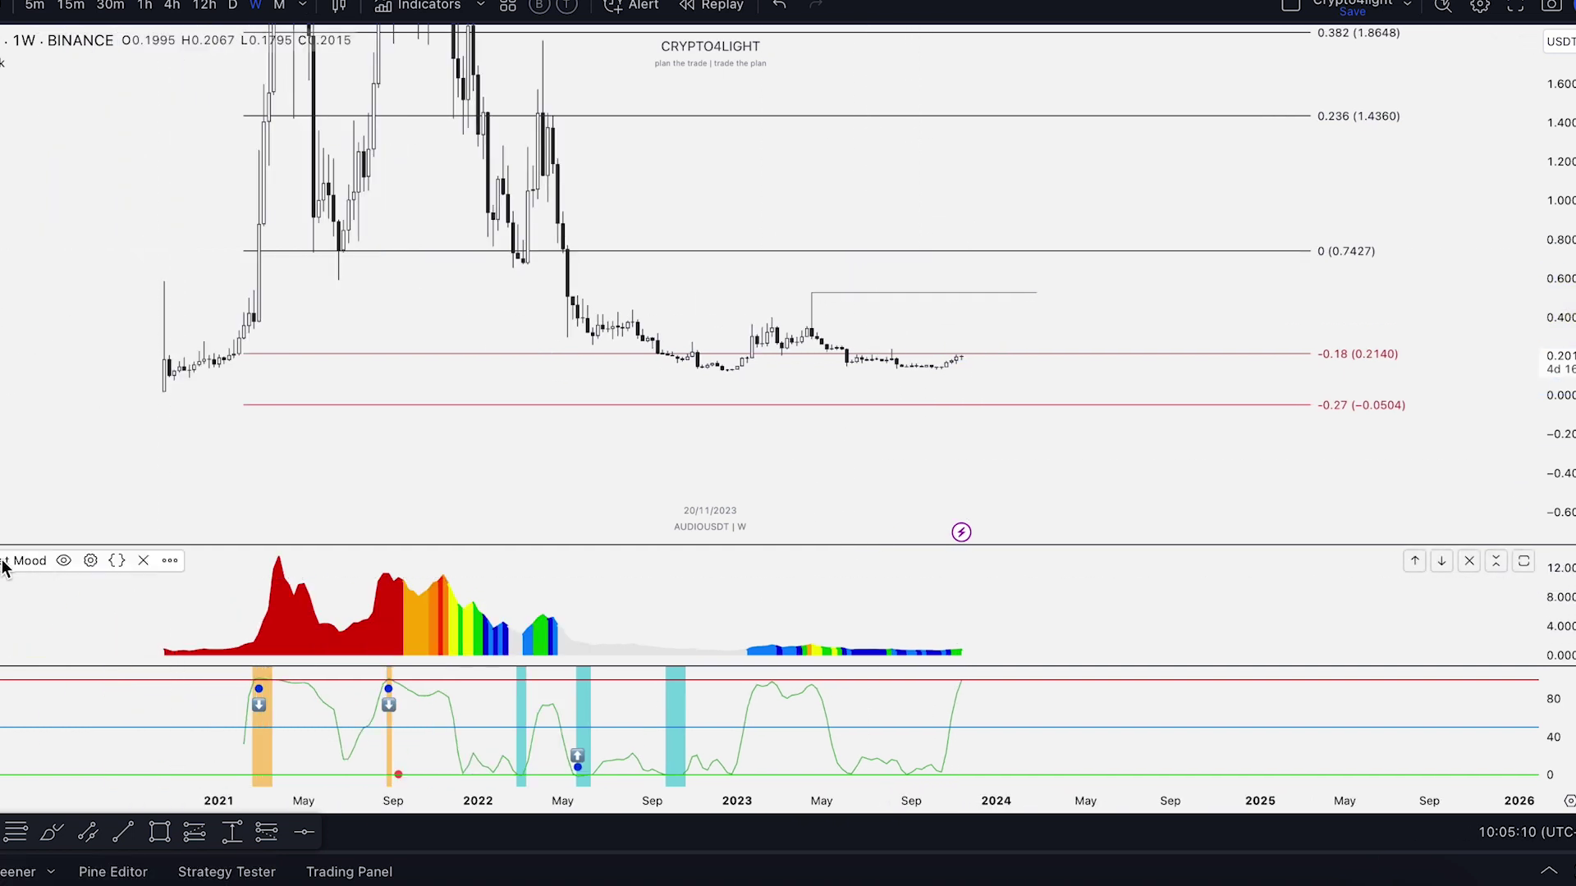
# Step: Remove the Crypto4light Market Mood indicator from the weekly chart
pyautogui.click(143, 560)
pyautogui.scroll(2, 183, 598)
pyautogui.moveTo(183, 598); pyautogui.dragTo(721, 561)
pyautogui.scroll(3, 695, 558)
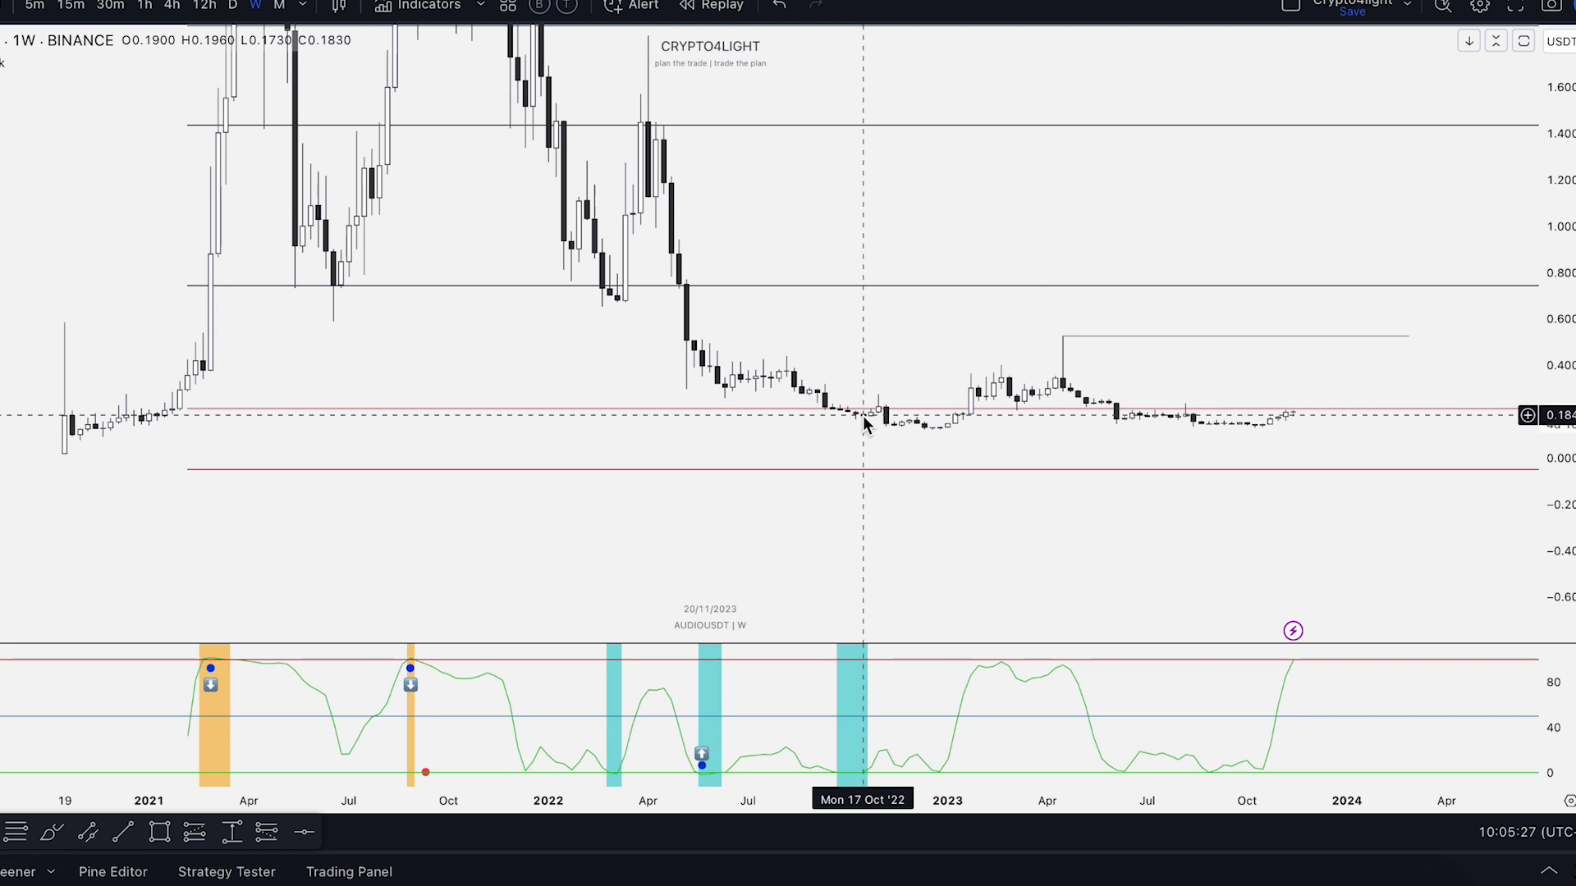
pyautogui.moveTo(894, 362); pyautogui.dragTo(630, 421)
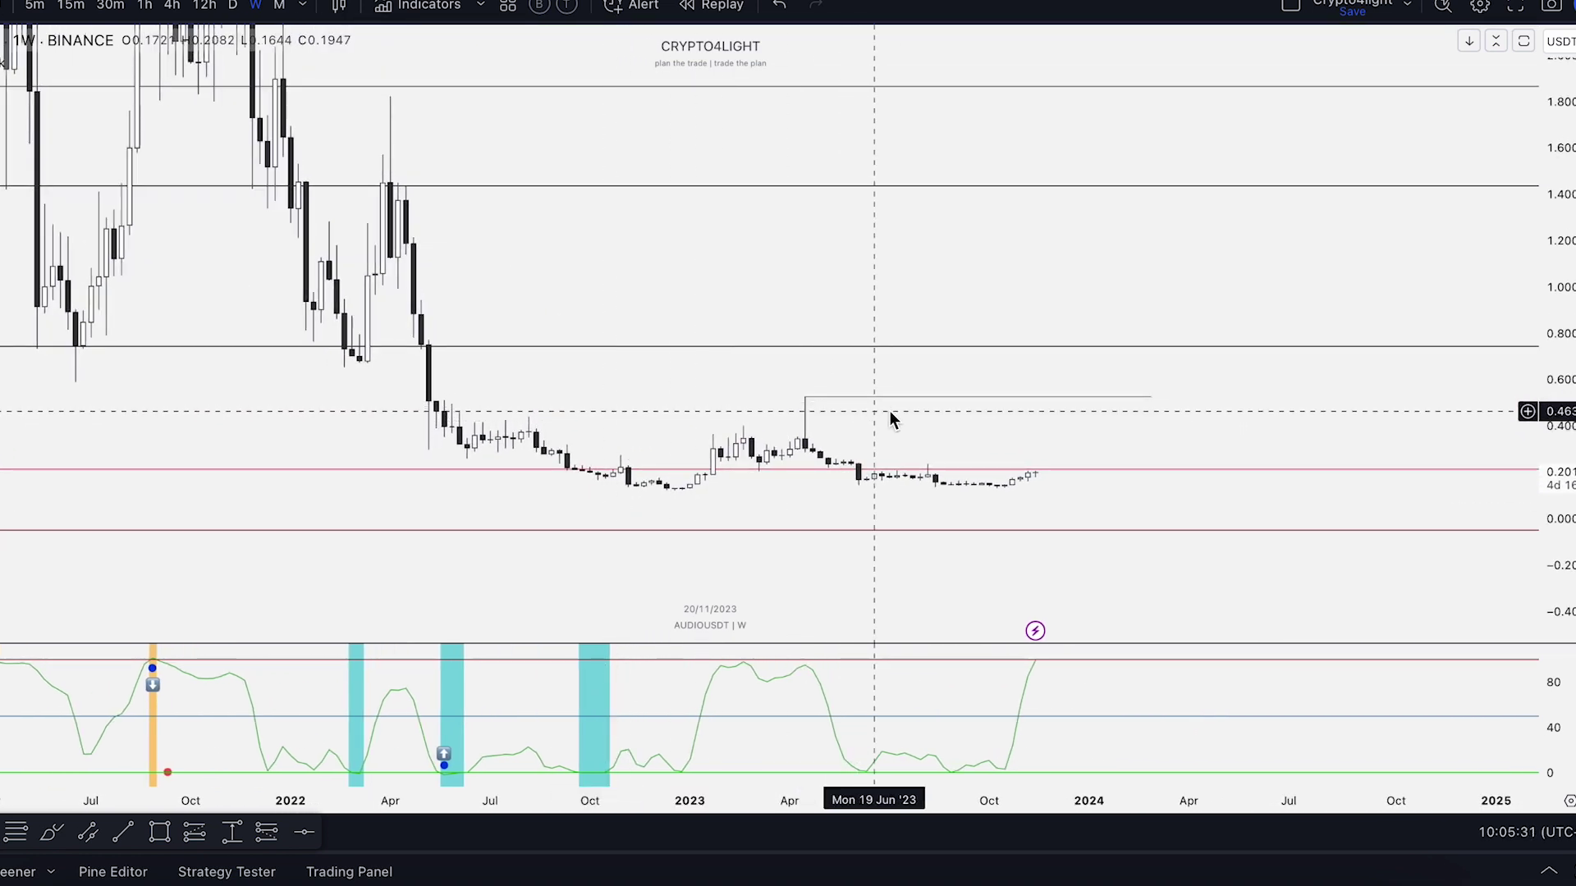
pyautogui.scroll(-2, 1213, 282)
pyautogui.scroll(-5, 1213, 282)
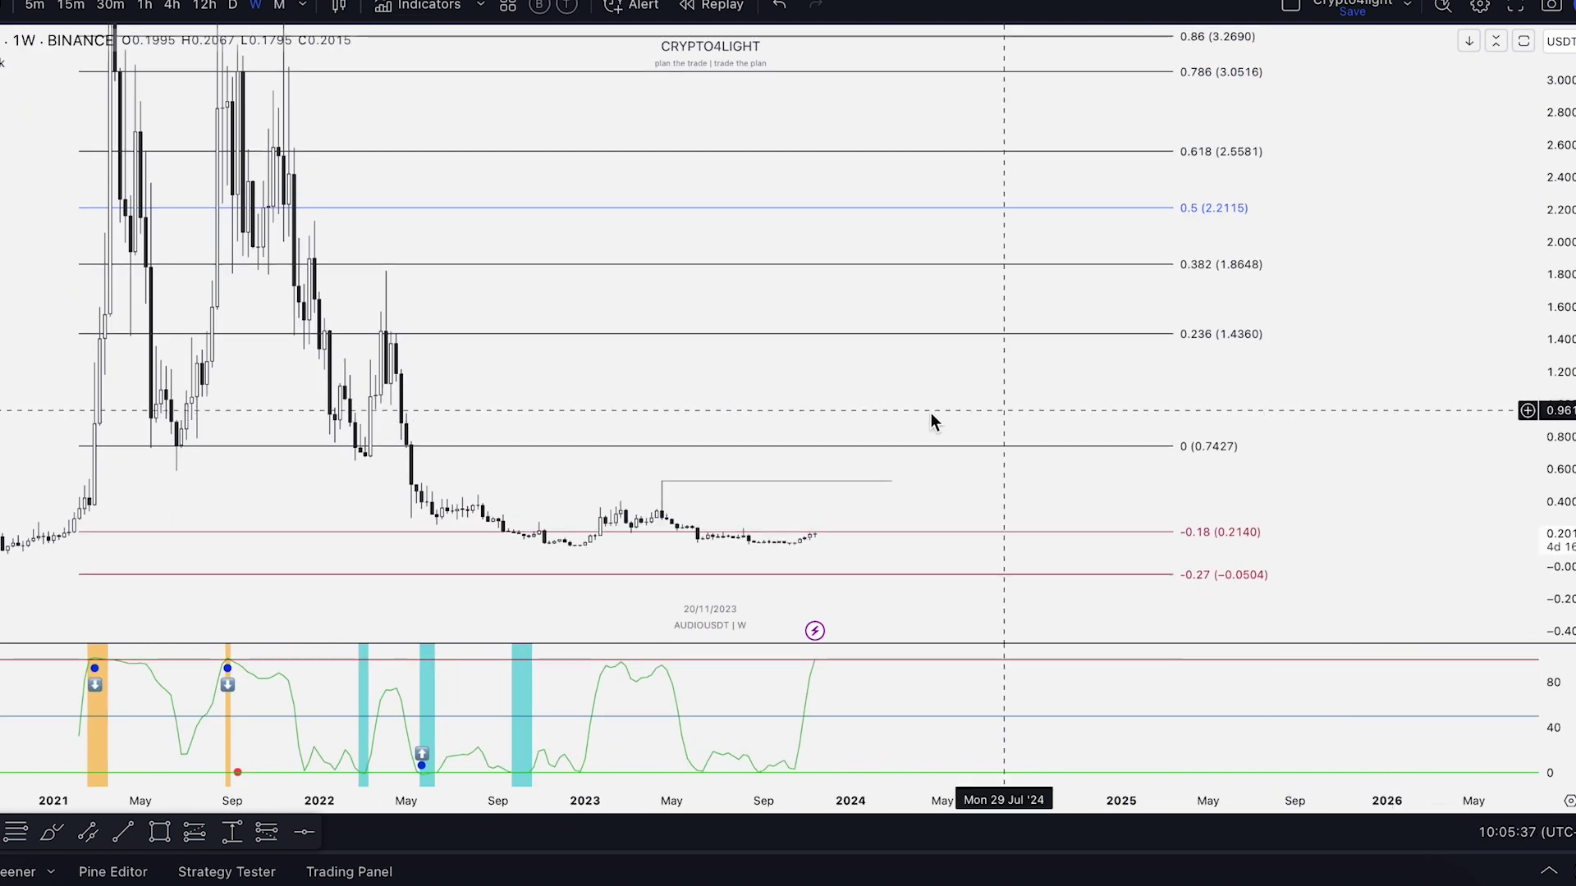
# Step: Draw a green rectangle between about 0.914 and 1.142, from May 2022 to March 2024, and delete it
pyautogui.moveTo(369, 417); pyautogui.dragTo(644, 394)
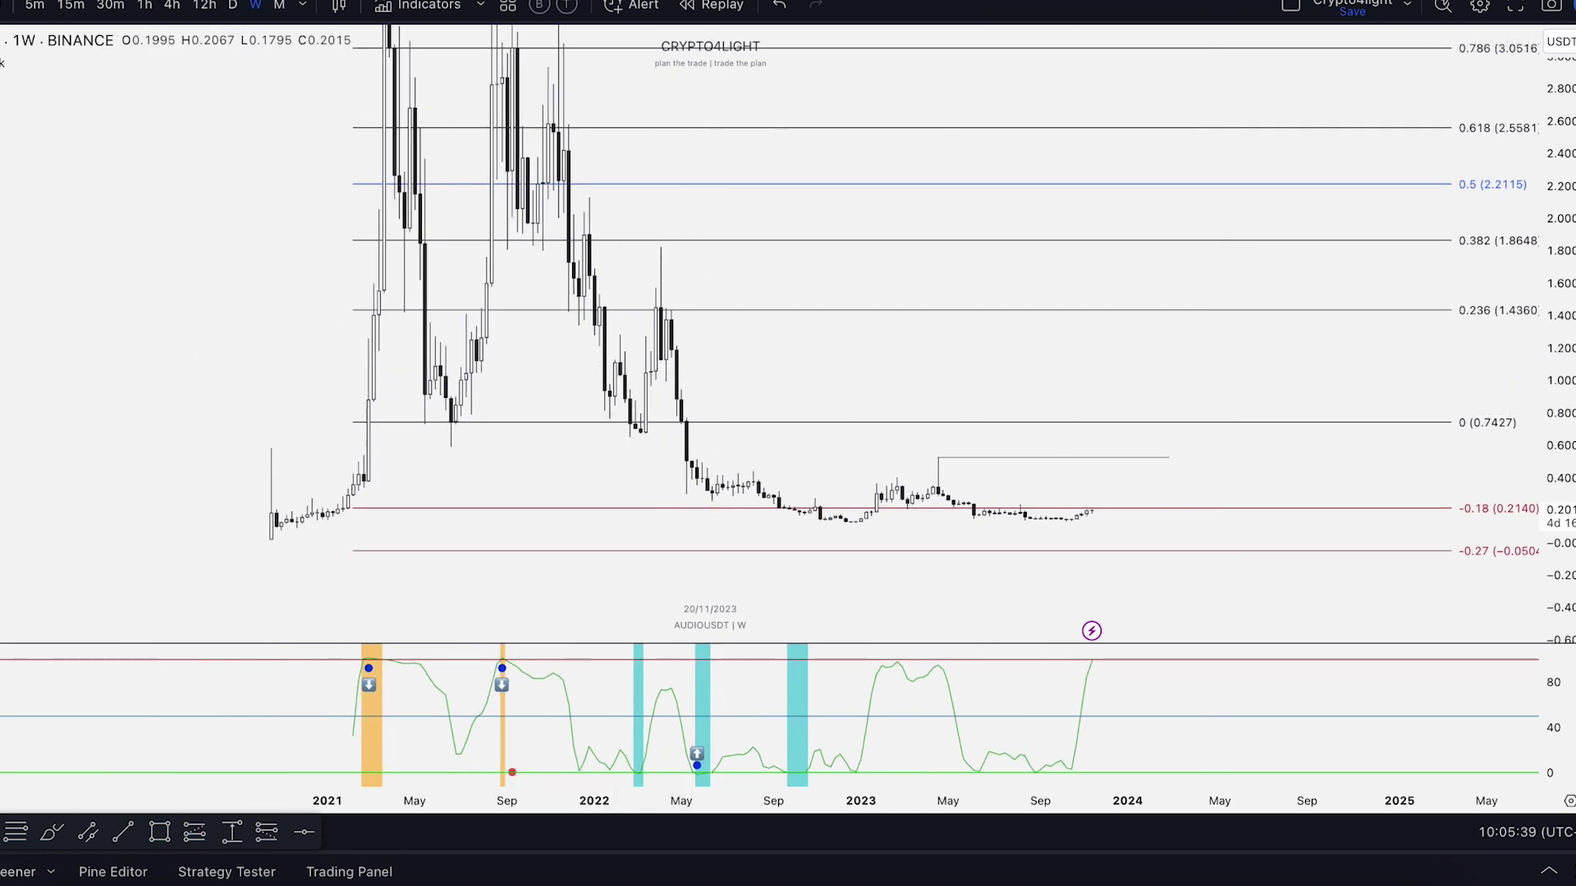
pyautogui.click(0, 200)
pyautogui.click(6, 525)
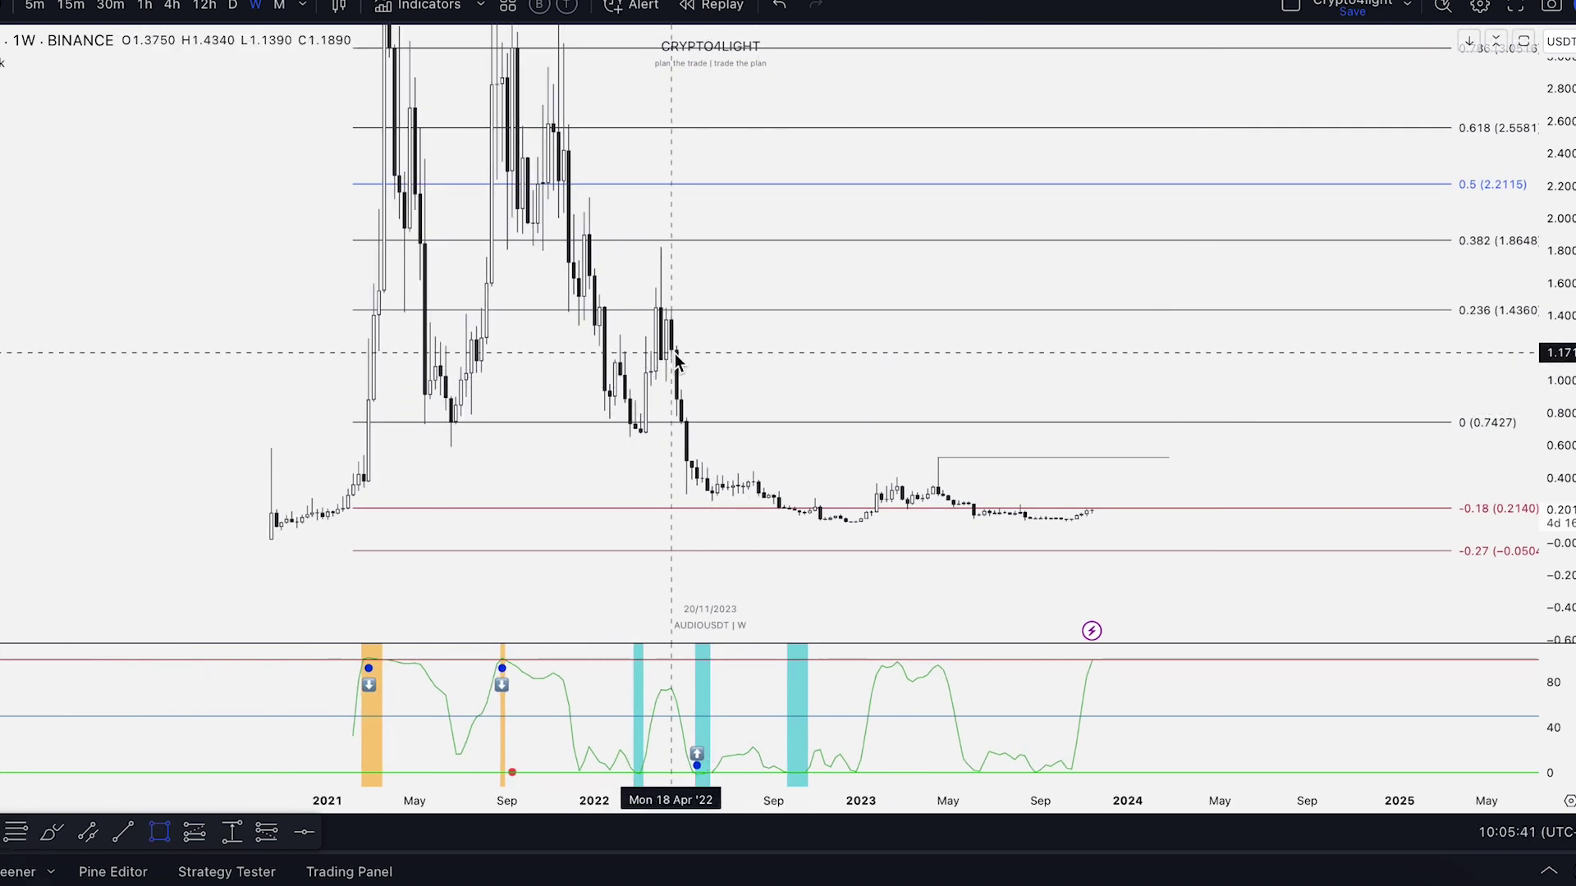
pyautogui.click(686, 395)
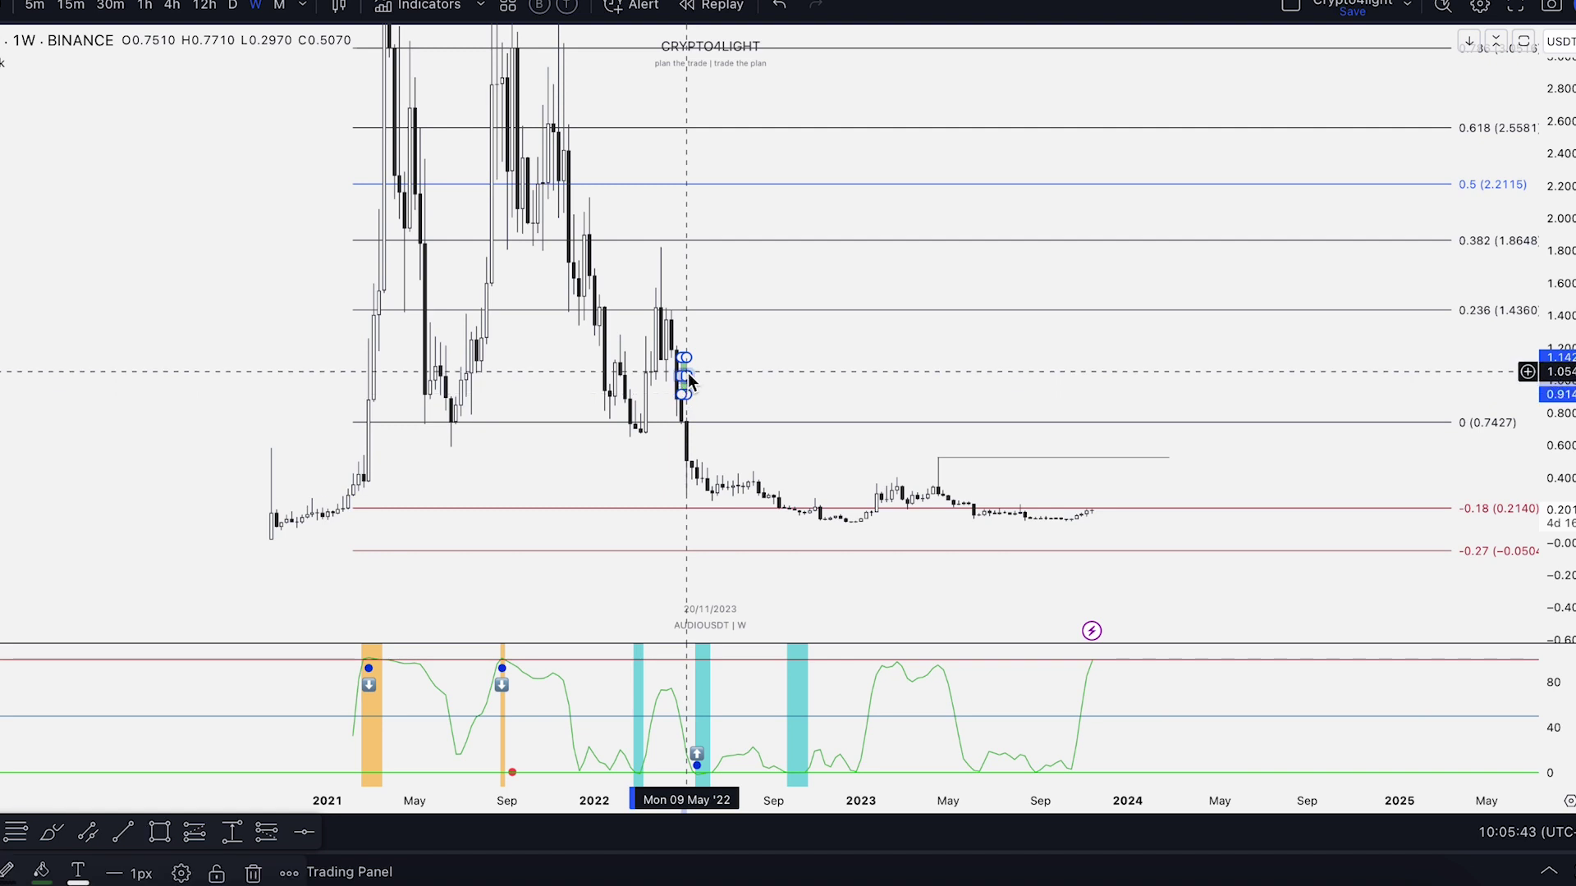
pyautogui.moveTo(688, 377); pyautogui.dragTo(1174, 376)
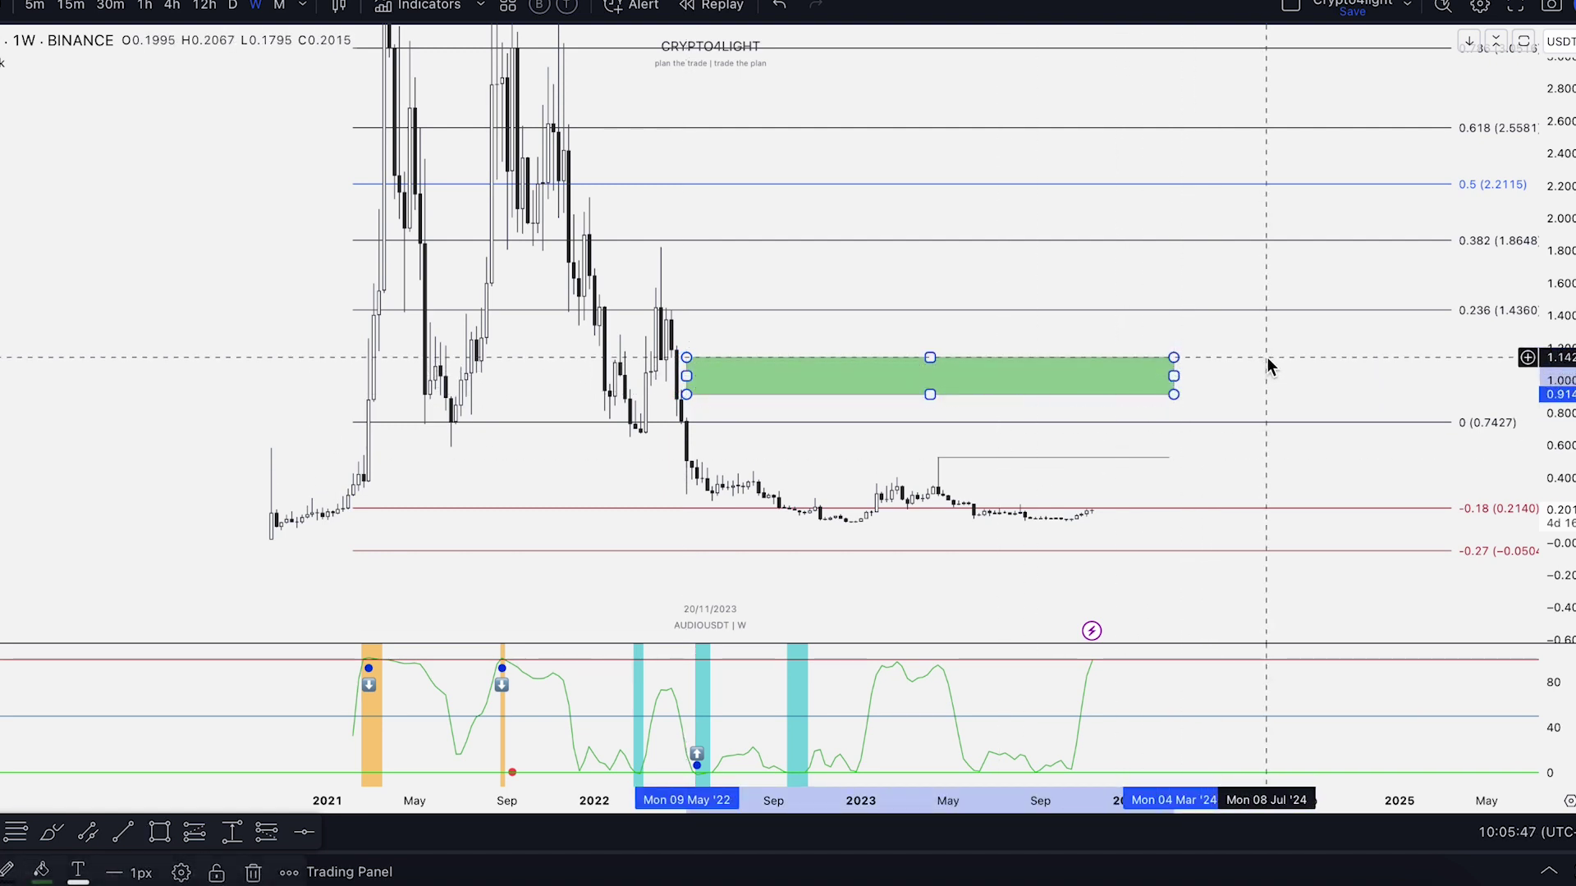
pyautogui.moveTo(1306, 287); pyautogui.dragTo(1127, 305)
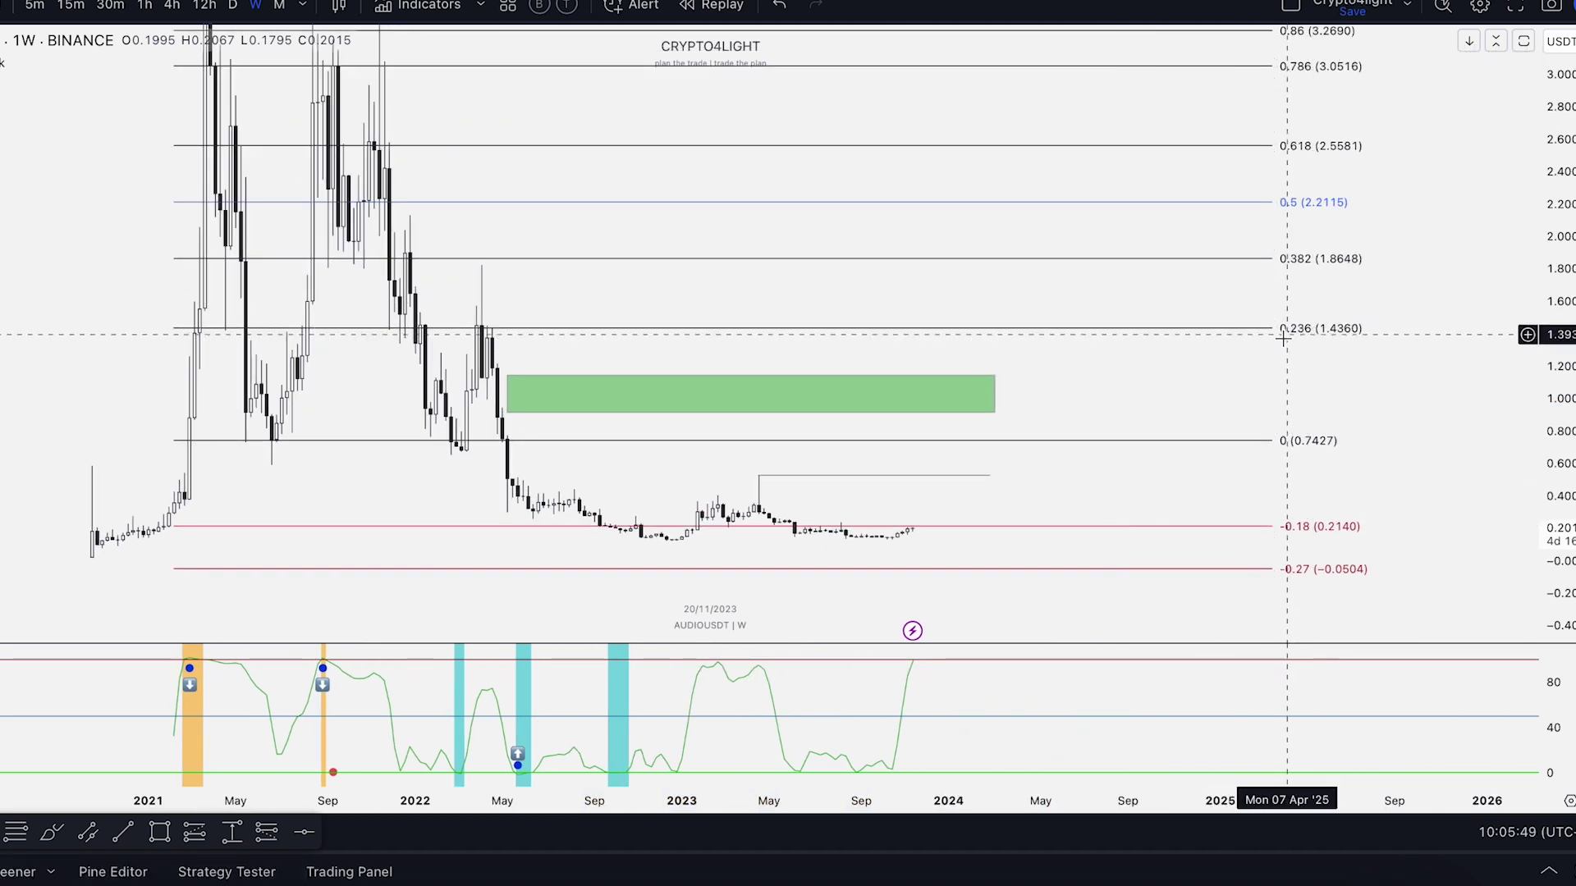
pyautogui.click(995, 395)
pyautogui.press('Delete')
# Step: Examine the Fibonacci levels up to 1 and the Money Power curve at the latest weekly bar
pyautogui.scroll(-1, 997, 384)
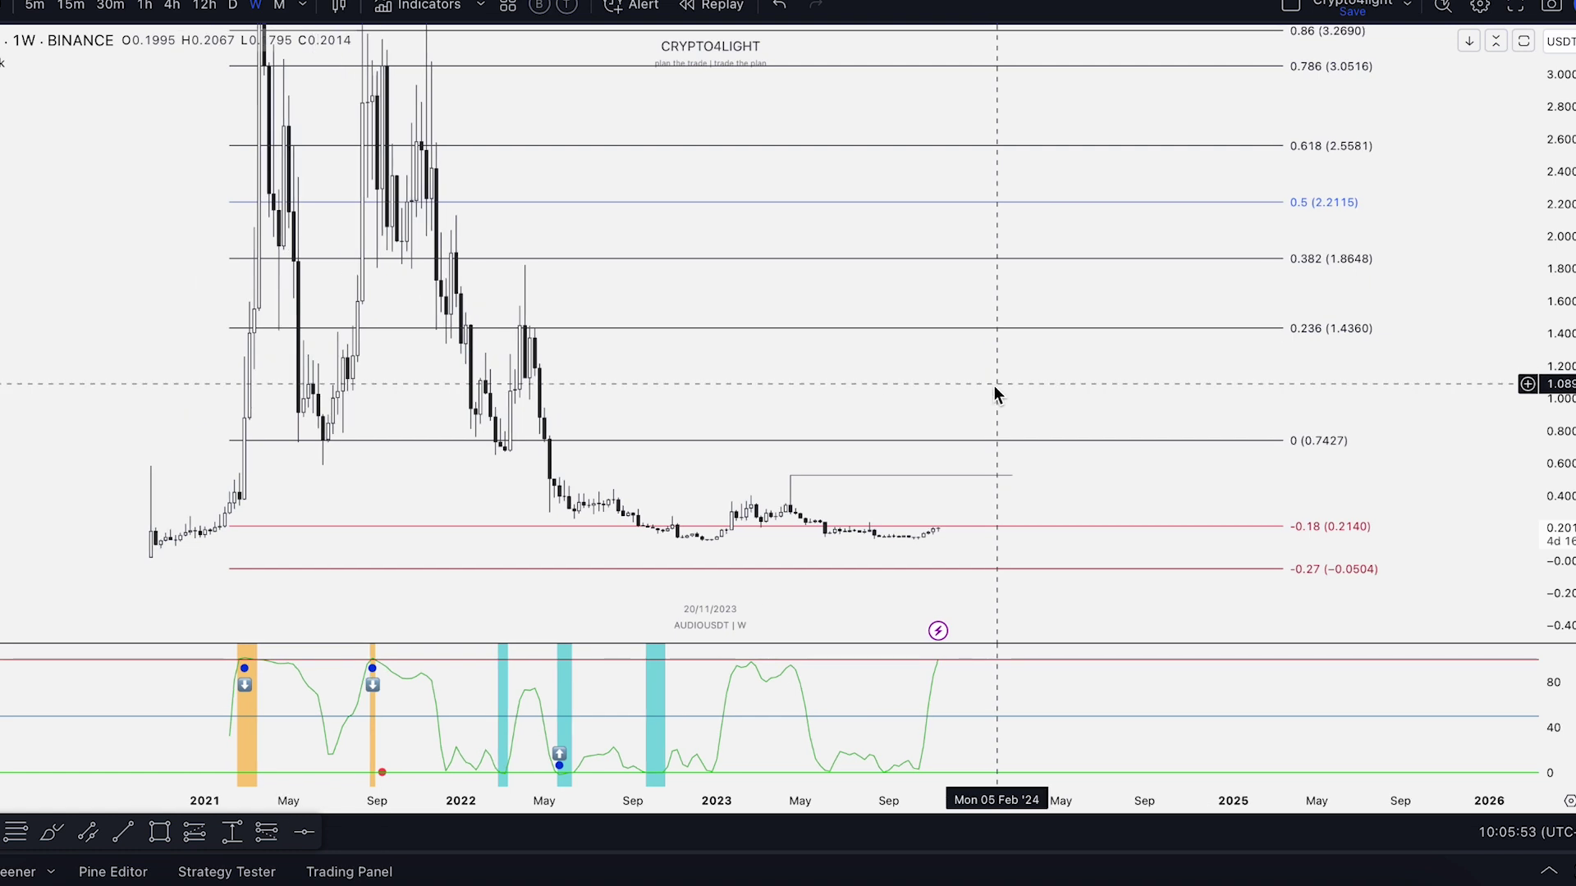
pyautogui.moveTo(999, 385); pyautogui.dragTo(986, 391)
pyautogui.moveTo(1542, 264); pyautogui.dragTo(1514, 376)
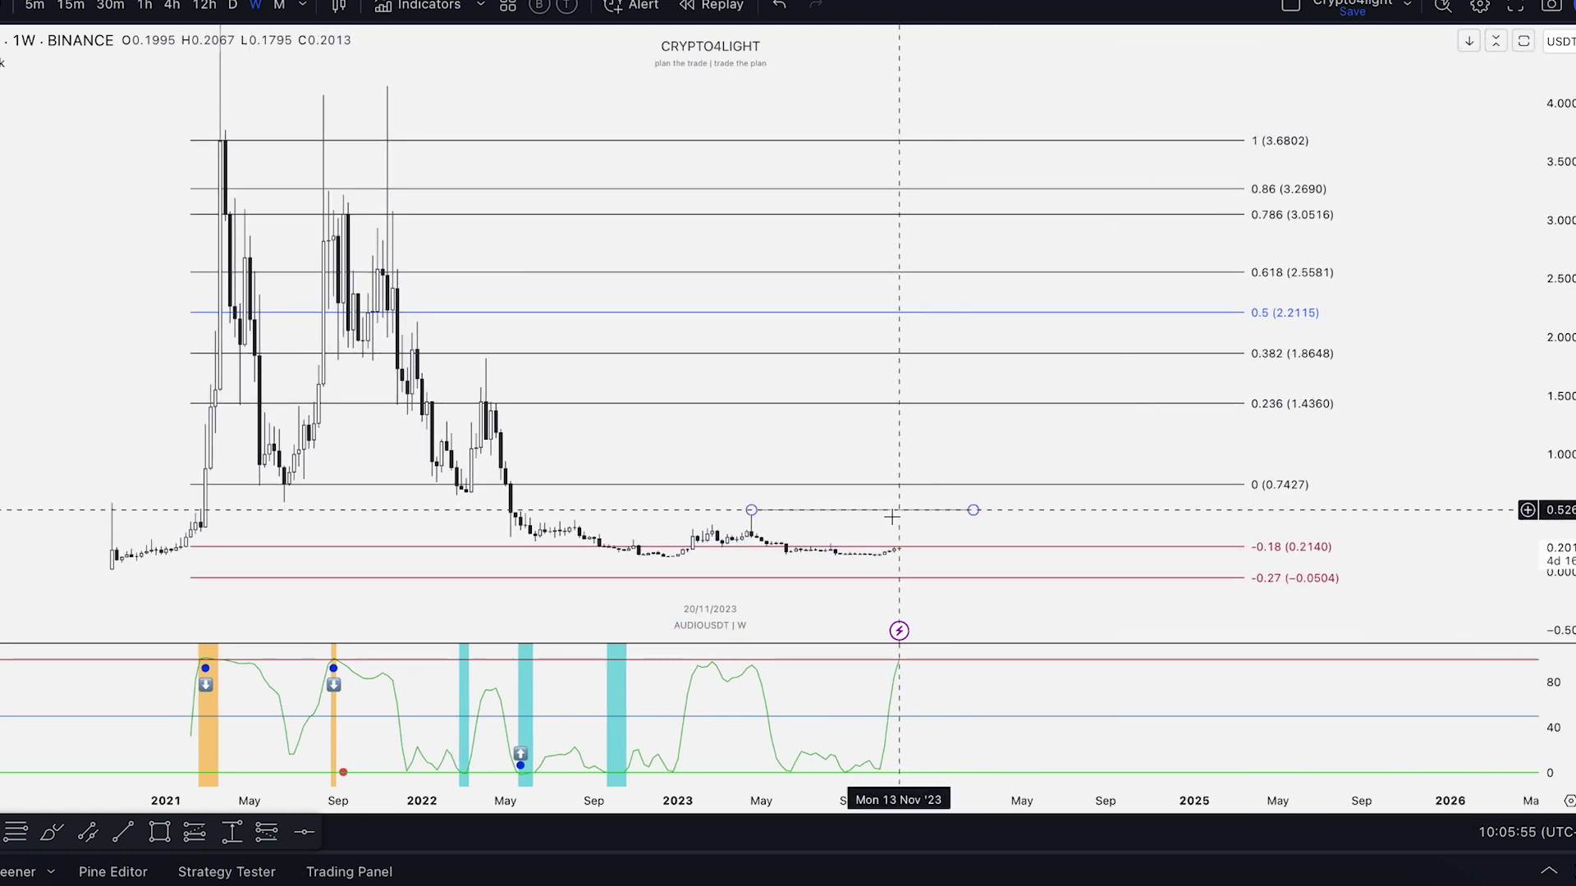
pyautogui.moveTo(1419, 191); pyautogui.dragTo(1419, 248)
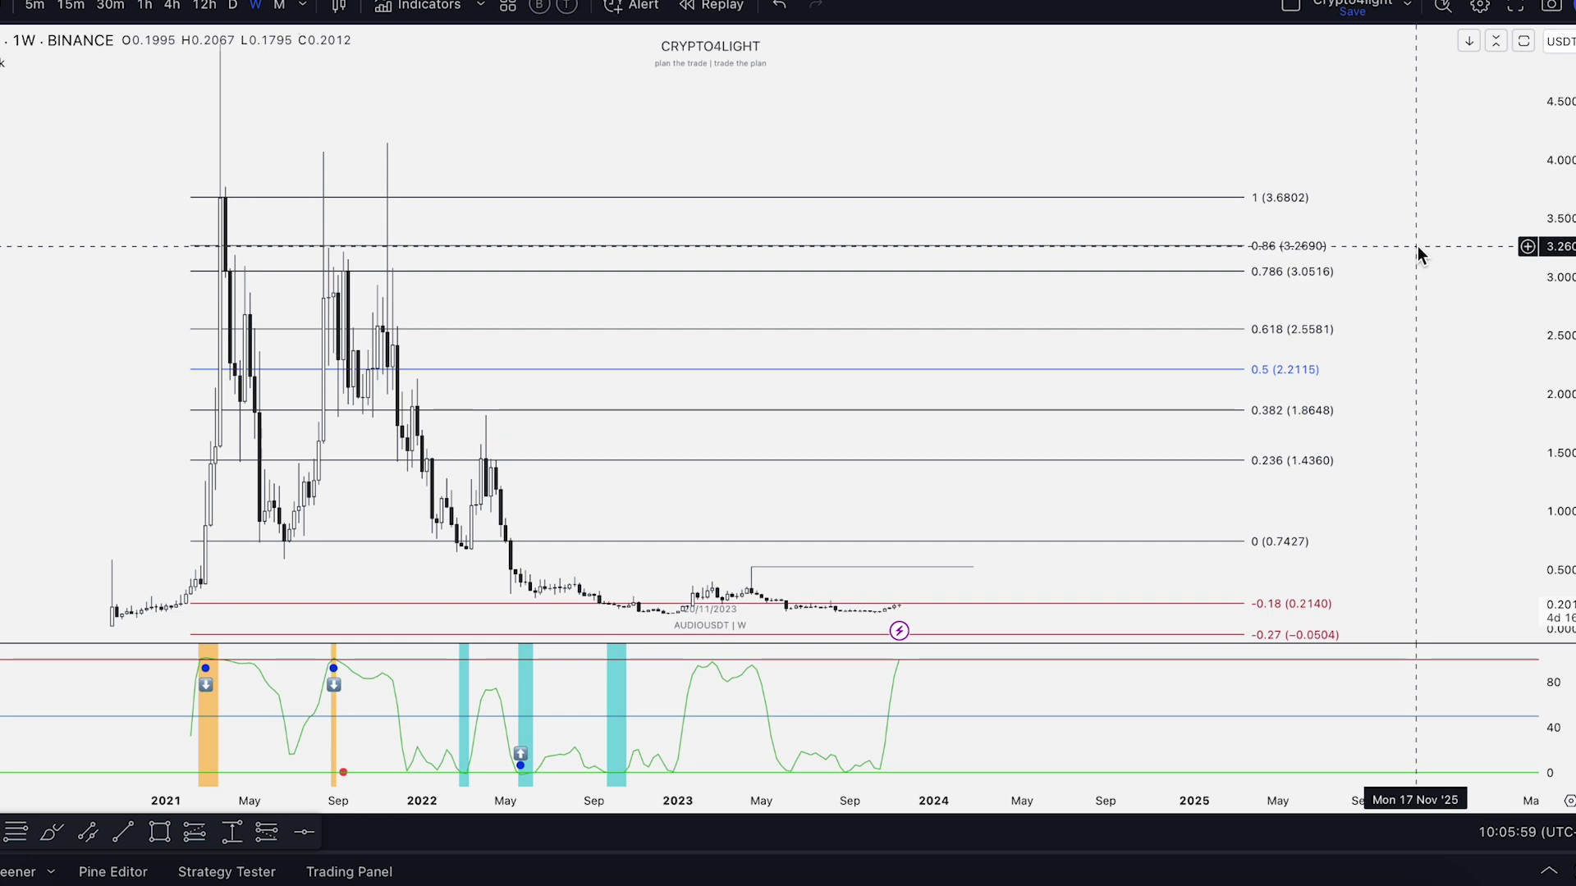
pyautogui.moveTo(1545, 279); pyautogui.dragTo(1543, 336)
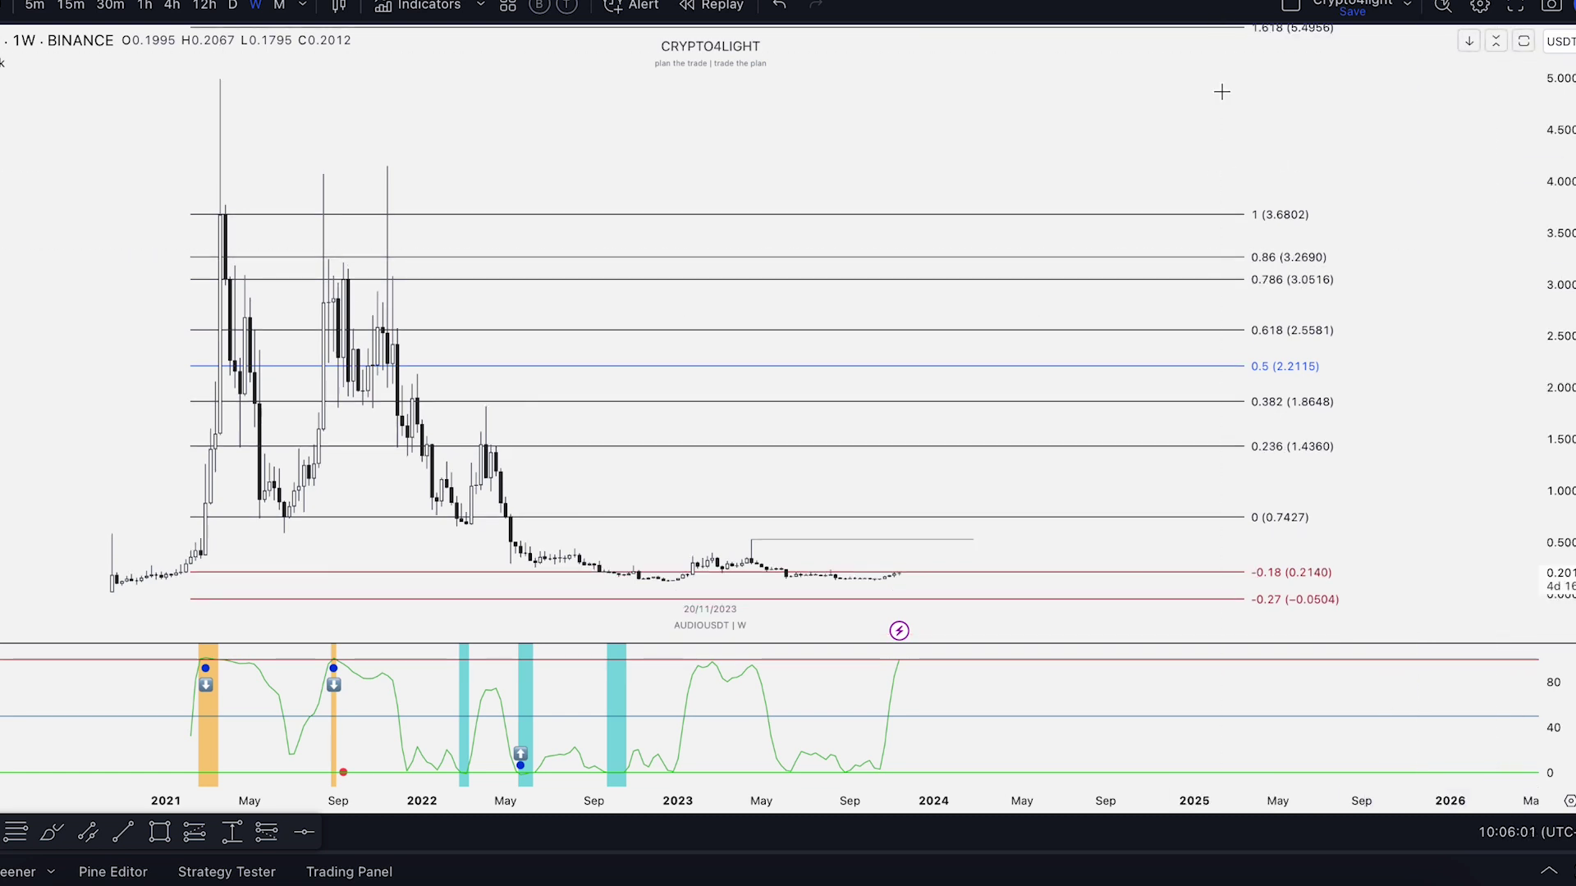
pyautogui.moveTo(1483, 248); pyautogui.dragTo(1470, 158)
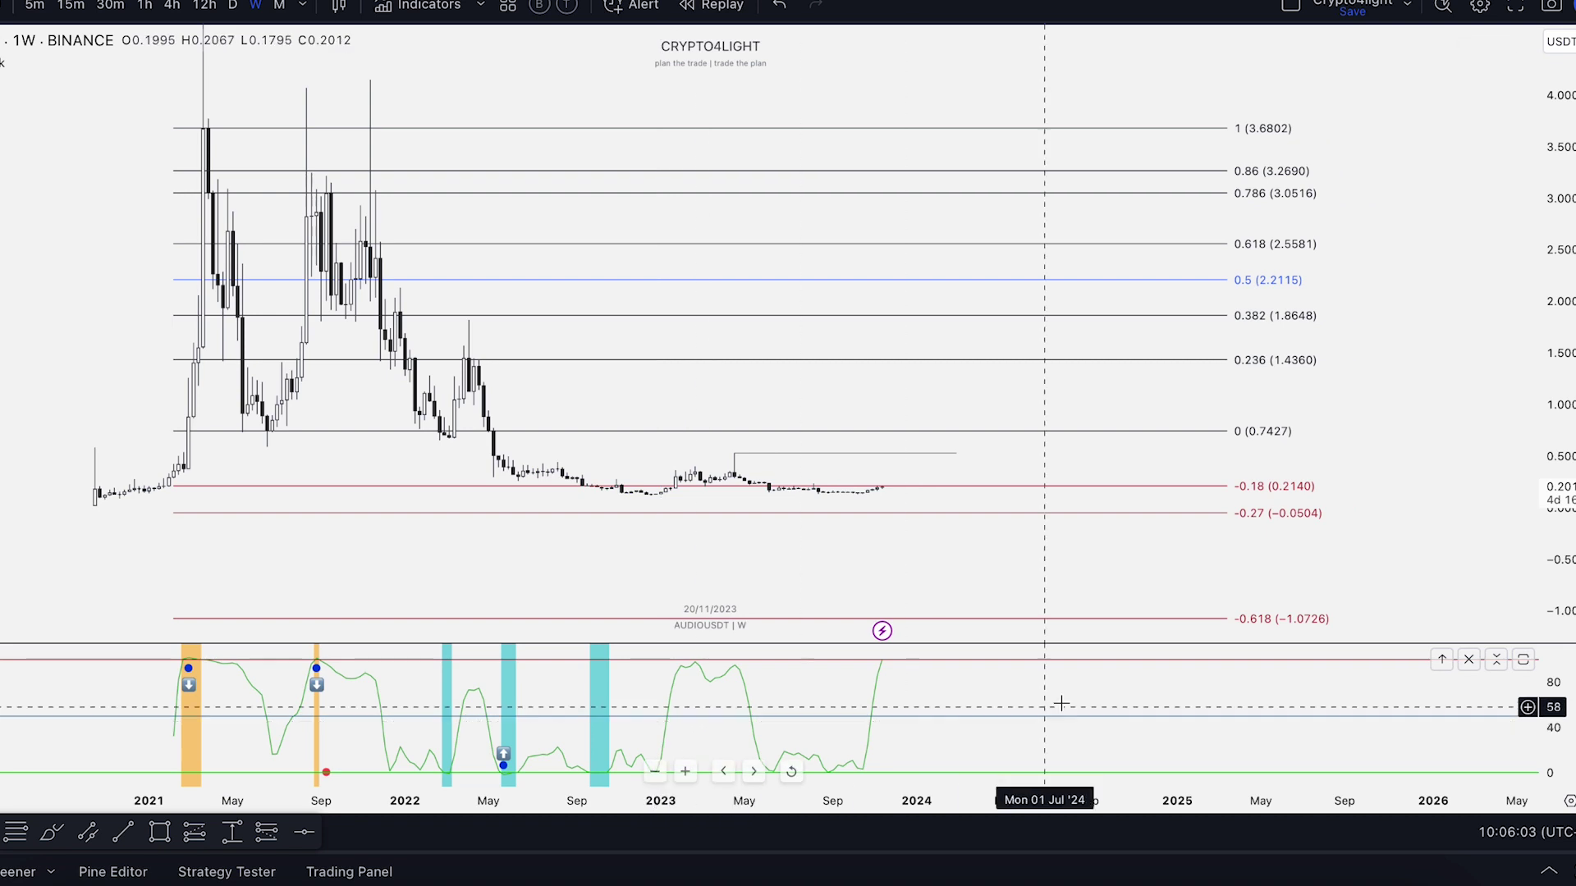
pyautogui.scroll(1, 871, 686)
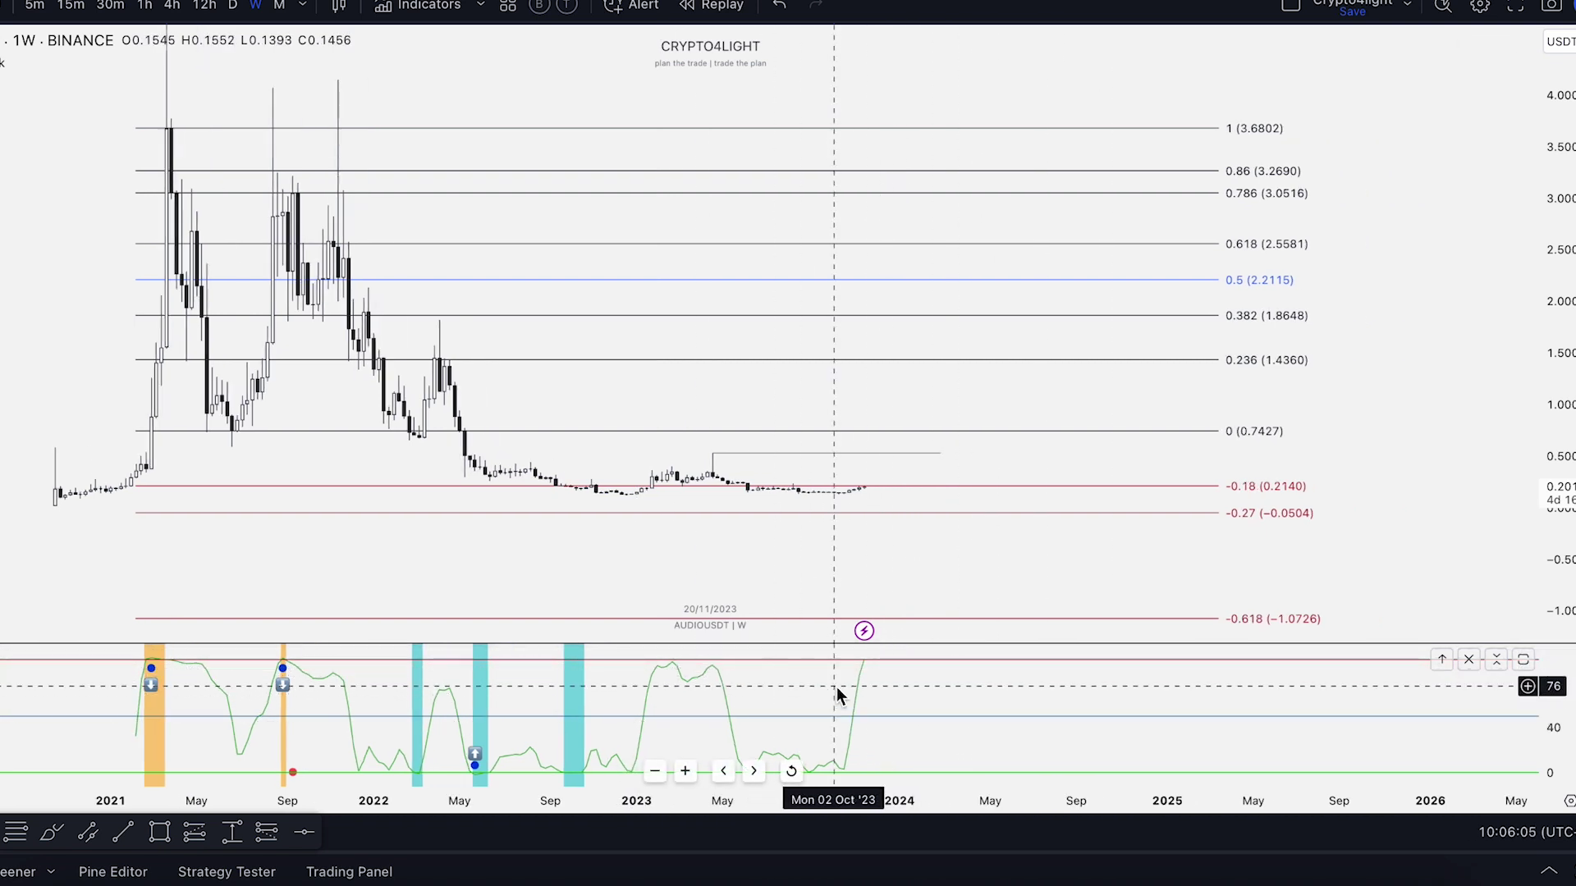
pyautogui.scroll(-2, 894, 679)
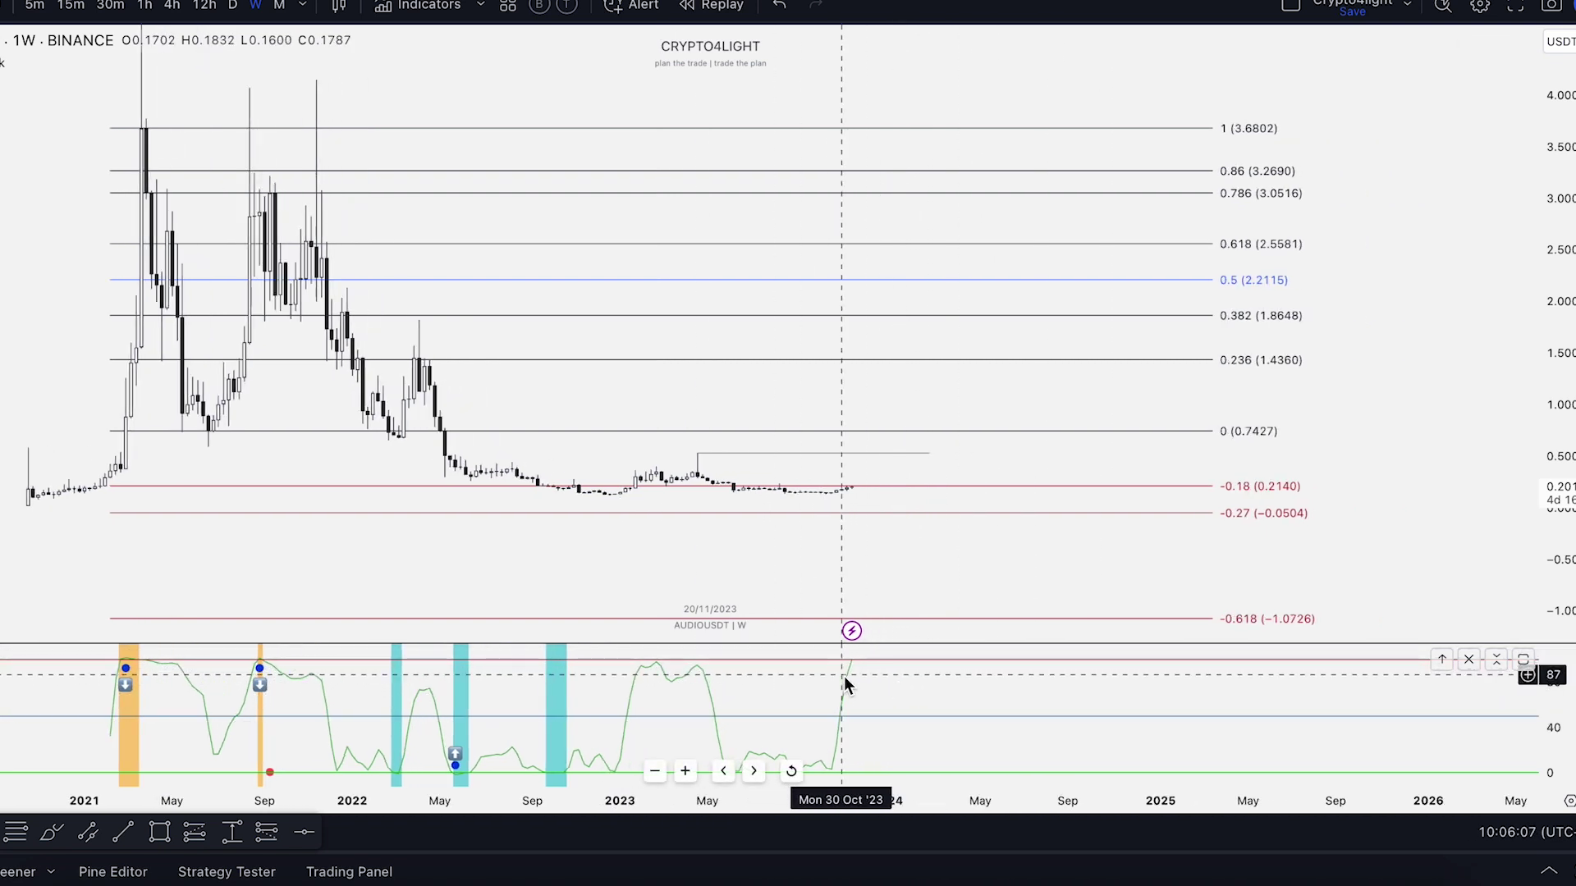
pyautogui.scroll(-1, 847, 683)
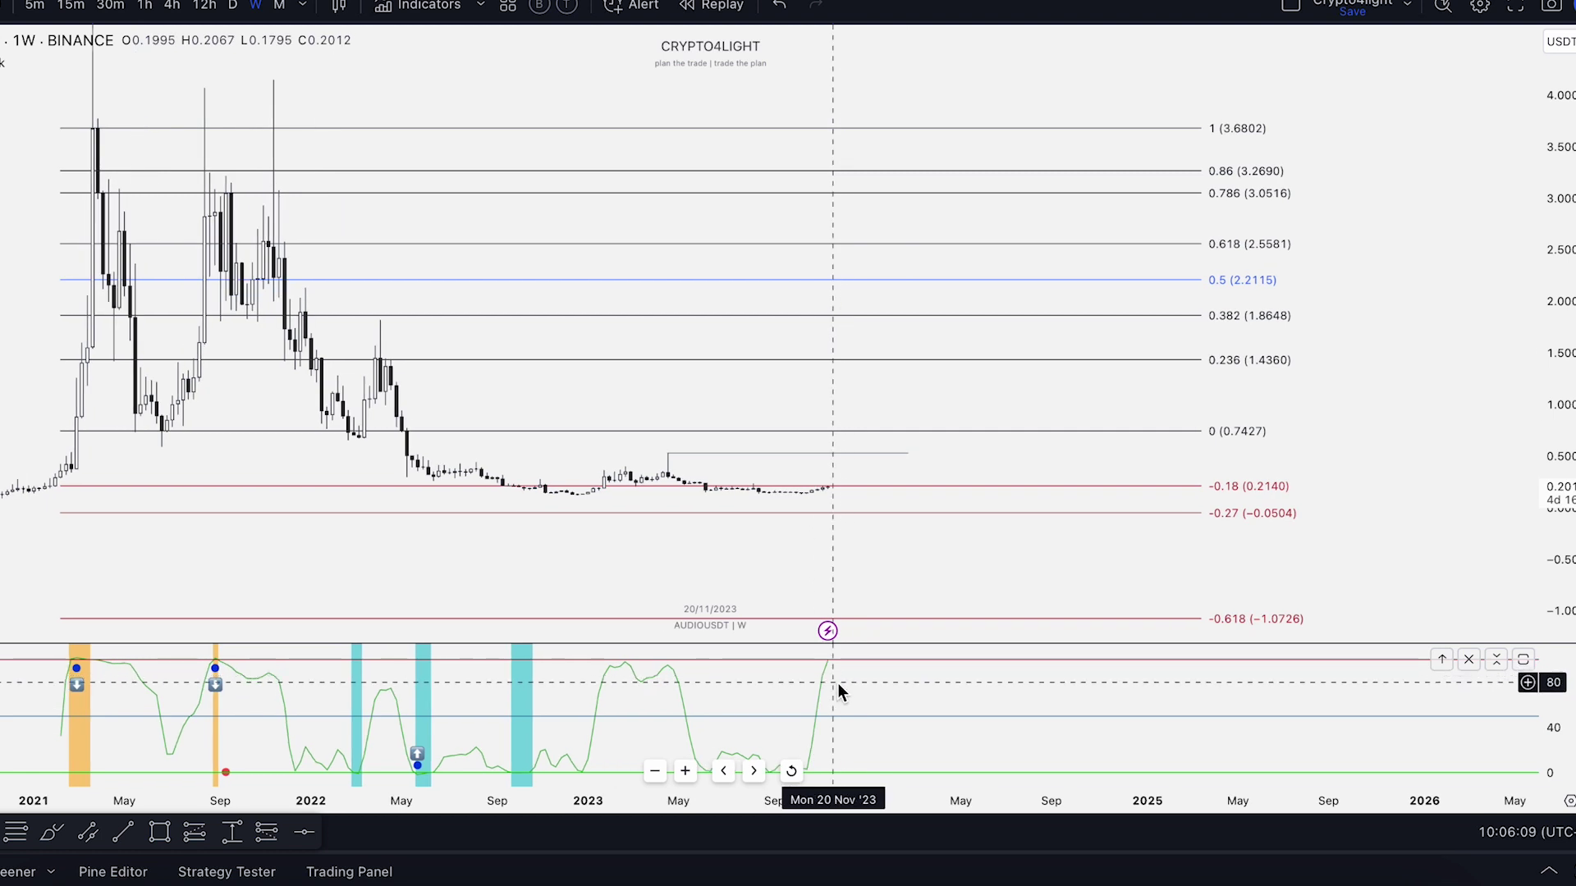
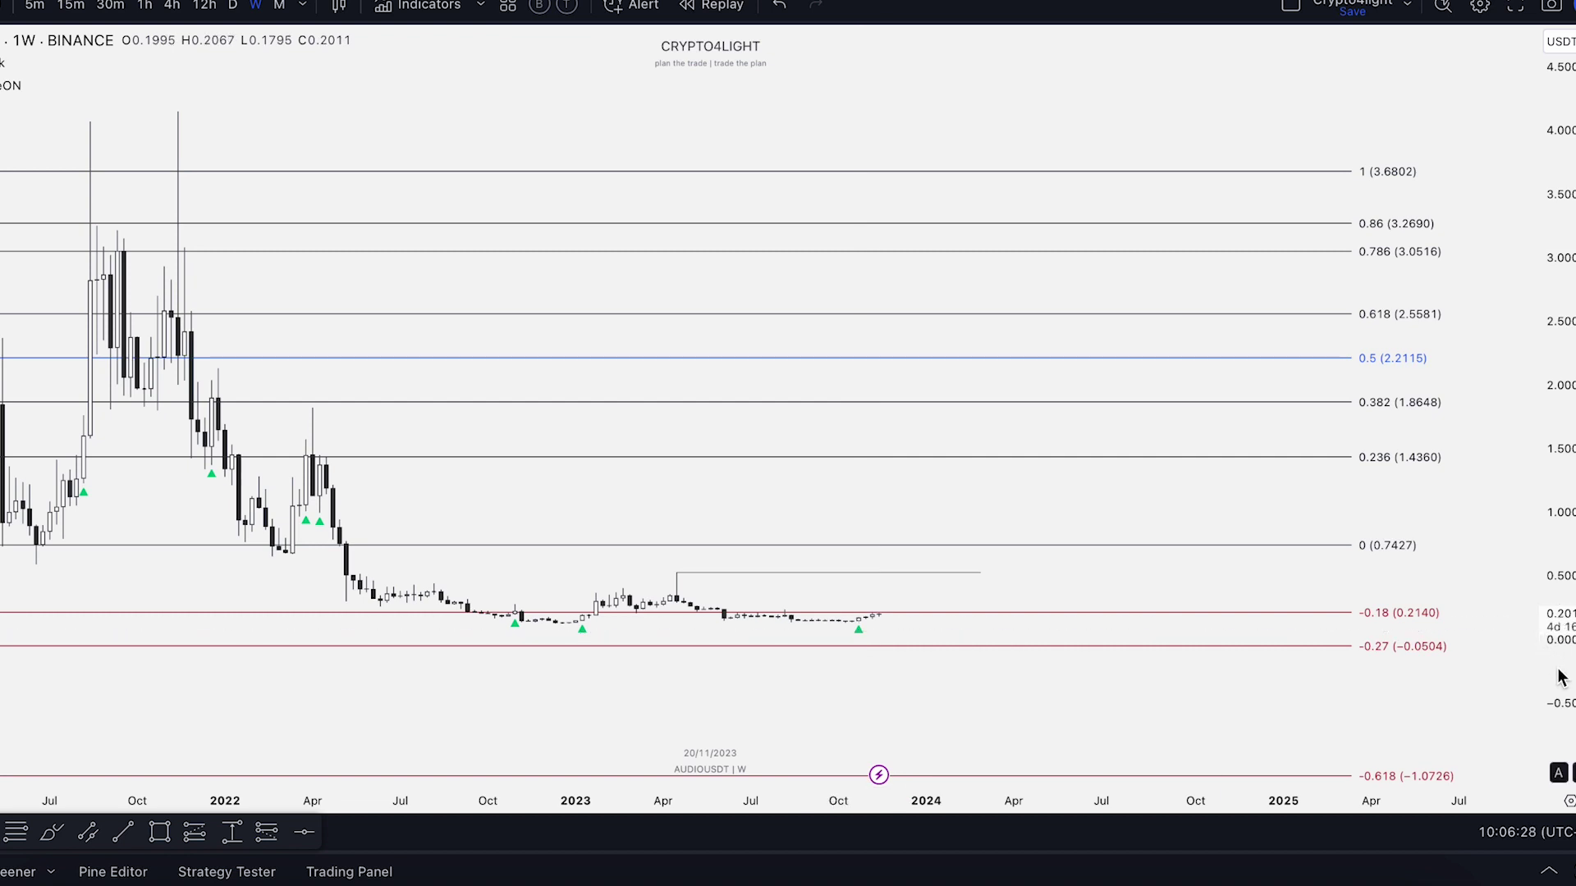
# Step: Check the Crypto4light TradeON signals across the full weekly price history and remove that indicator
pyautogui.moveTo(1572, 595)
pyautogui.mouseDown()
pyautogui.moveTo(1571, 287)
pyautogui.moveTo(1564, 576)
pyautogui.mouseUp()
pyautogui.scroll(-4, 1196, 513)
pyautogui.moveTo(1190, 510); pyautogui.dragTo(971, 509)
pyautogui.hscroll(3, 970, 509)
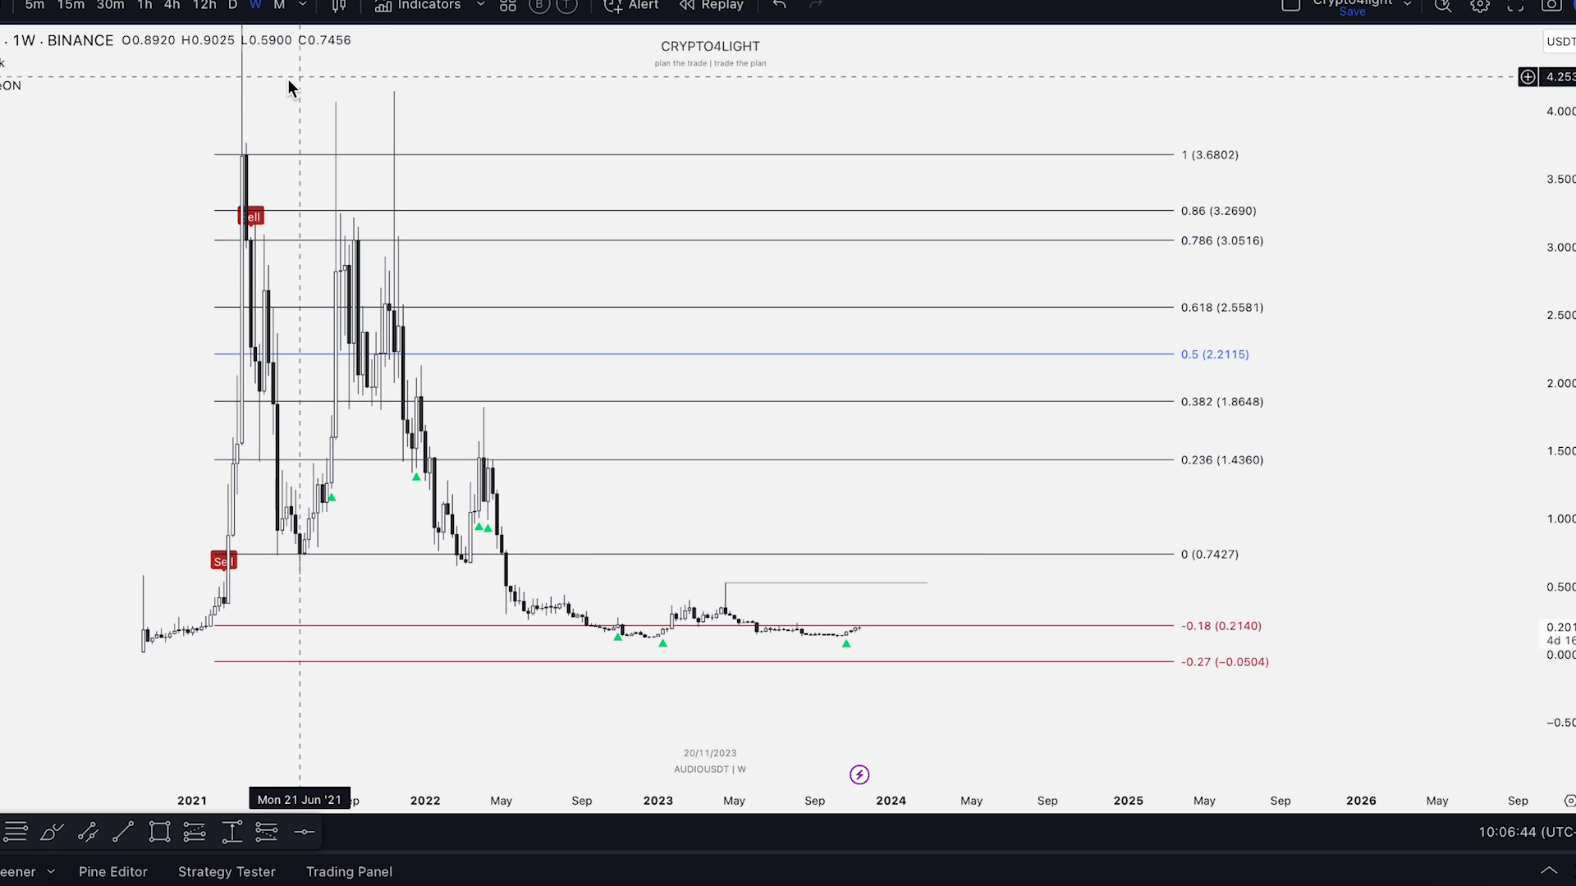
pyautogui.moveTo(95, 194); pyautogui.dragTo(261, 239)
pyautogui.moveTo(70, 92)
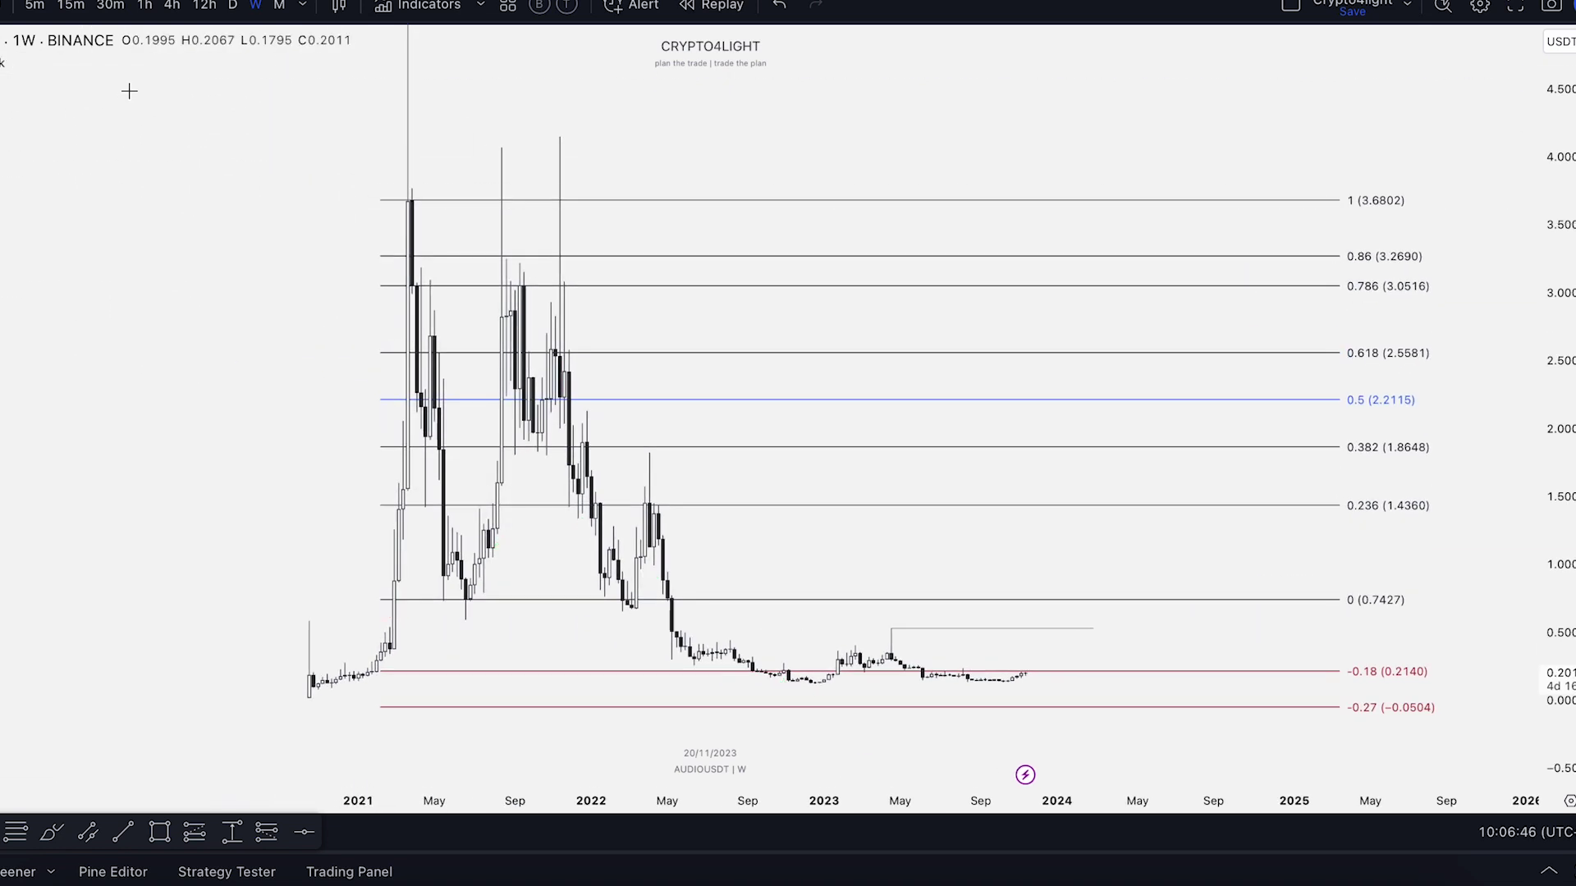
# Step: Add the invite-only Crypto4light Take Profit indicator to the weekly chart
pyautogui.click(418, 7)
pyautogui.click(453, 475)
pyautogui.click(636, 433)
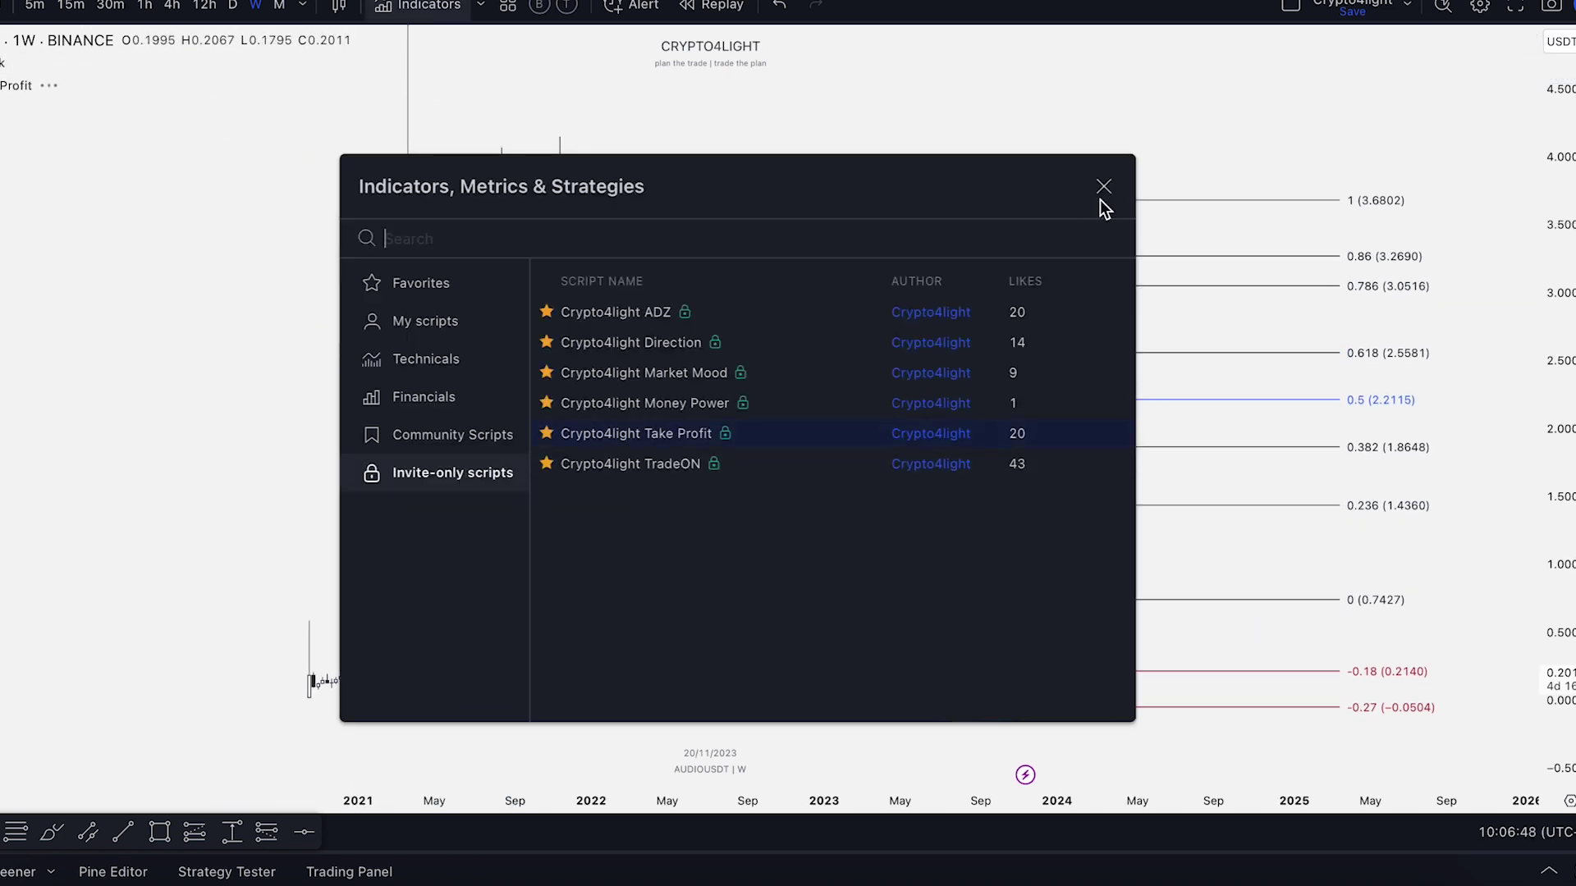
pyautogui.click(1104, 186)
# Step: Examine the yellow and blue Take Profit bands around the April 2023 wick and the latest weekly candles
pyautogui.scroll(5, 1515, 353)
pyautogui.moveTo(1500, 541); pyautogui.dragTo(1480, 229)
pyautogui.moveTo(1558, 487); pyautogui.dragTo(1556, 222)
pyautogui.moveTo(1439, 494); pyautogui.dragTo(1476, 218)
pyautogui.scroll(5, 1474, 220)
pyautogui.scroll(-3, 1080, 385)
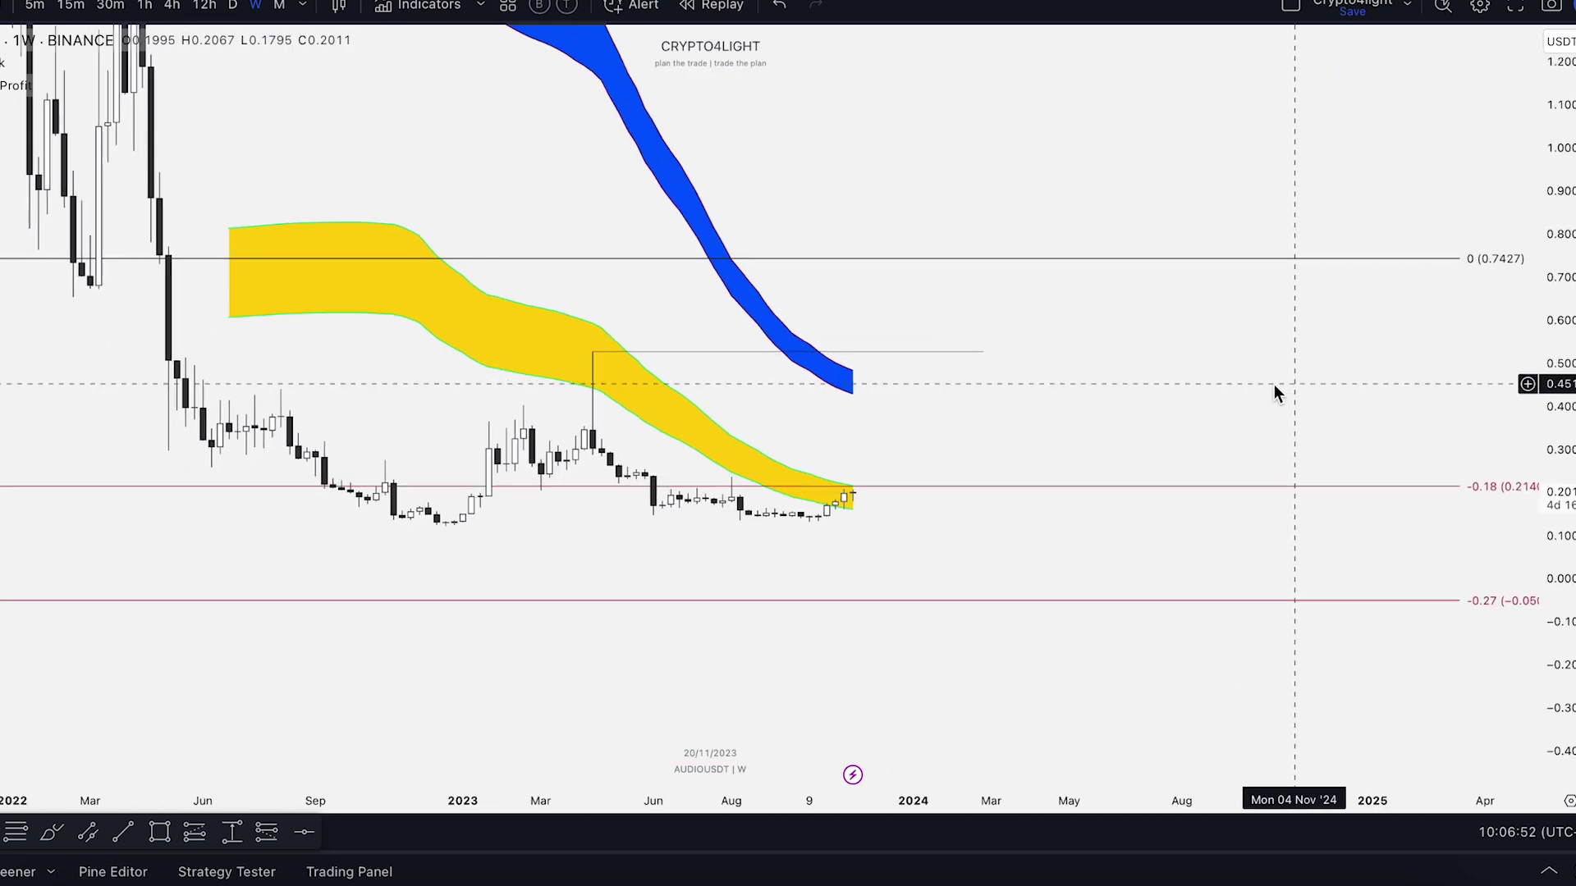
pyautogui.scroll(4, 1146, 376)
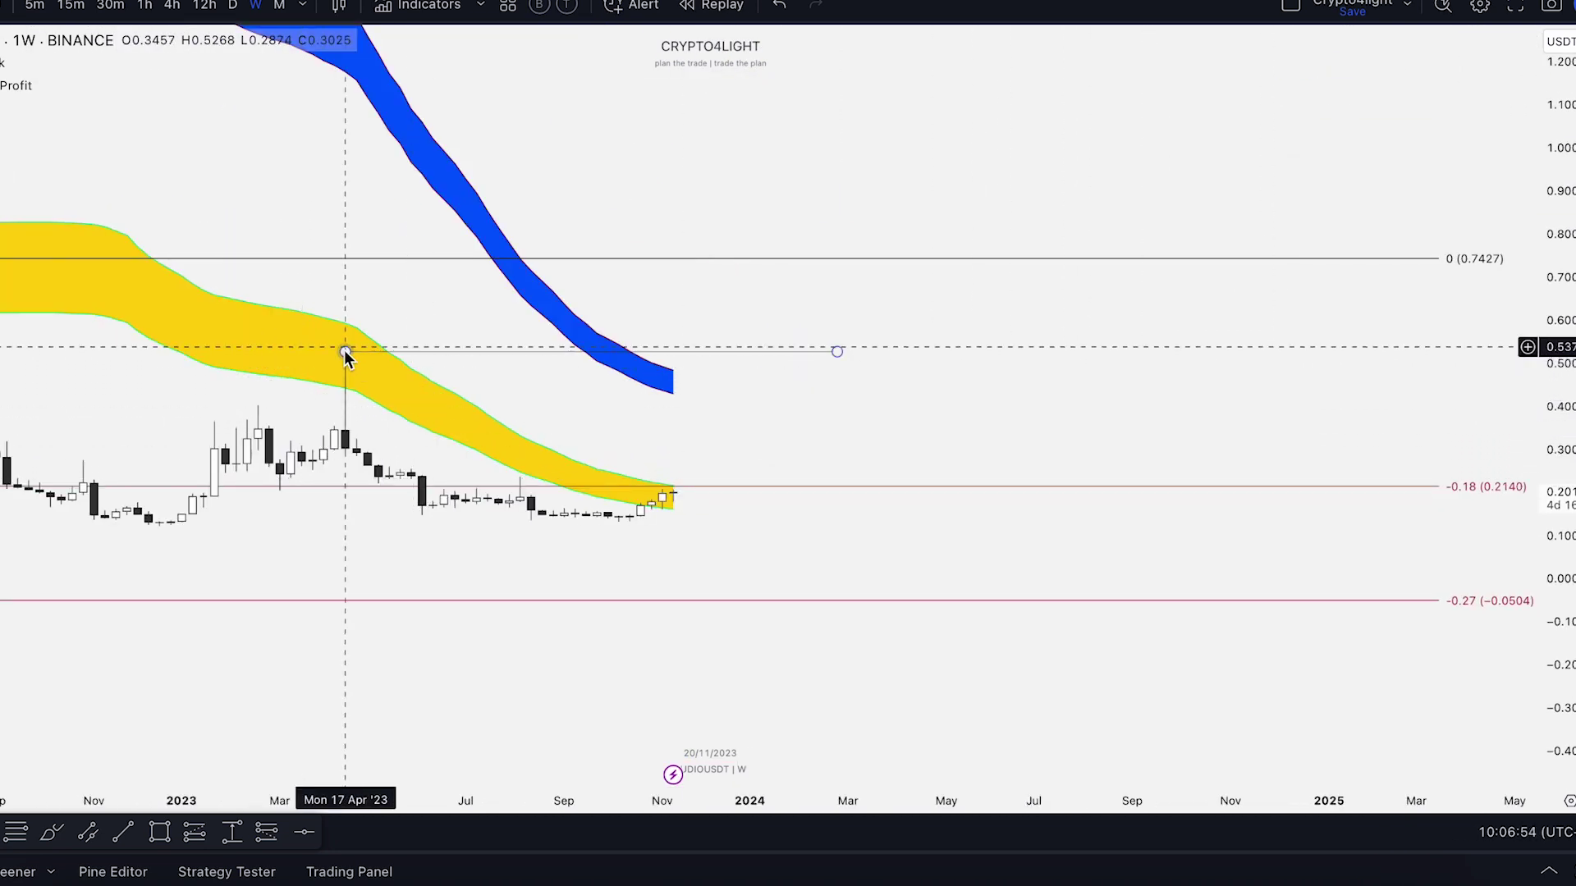
pyautogui.moveTo(358, 399); pyautogui.dragTo(353, 450)
pyautogui.moveTo(1461, 402); pyautogui.dragTo(1486, 380)
pyautogui.moveTo(1559, 492); pyautogui.dragTo(1558, 263)
pyautogui.moveTo(1395, 408); pyautogui.dragTo(1431, 318)
pyautogui.moveTo(1559, 493); pyautogui.dragTo(1558, 221)
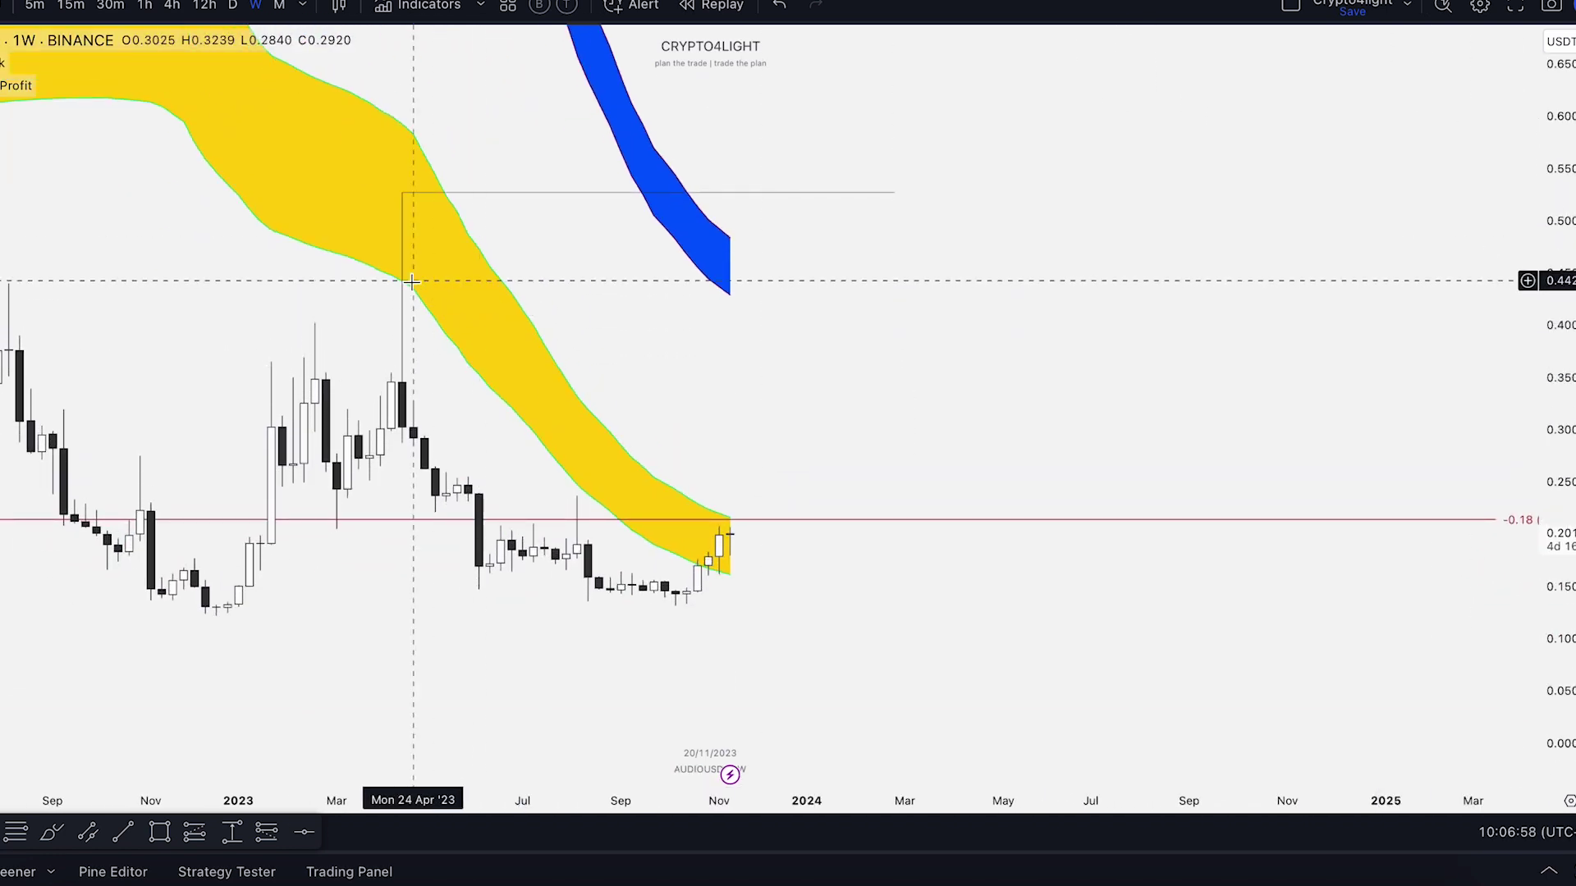
pyautogui.moveTo(858, 390); pyautogui.dragTo(926, 422)
pyautogui.scroll(3, 835, 394)
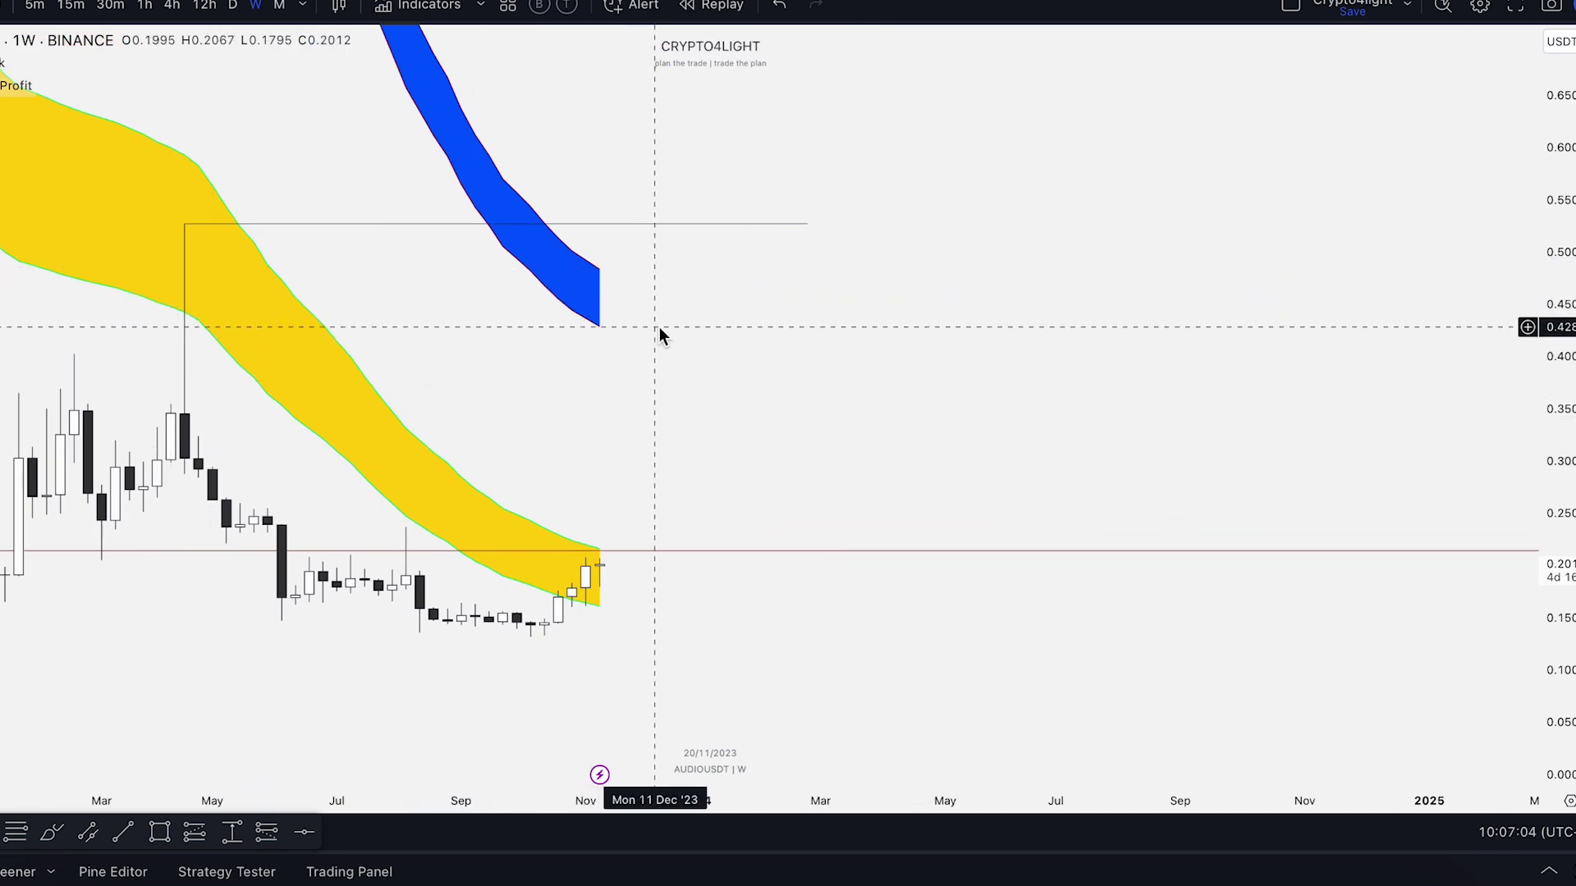
# Step: Measure the price range to the blue band's lower edge from the December 2022 low and from the latest candle, removing both measurements
pyautogui.scroll(-1, 660, 327)
pyautogui.moveTo(773, 343); pyautogui.dragTo(923, 337)
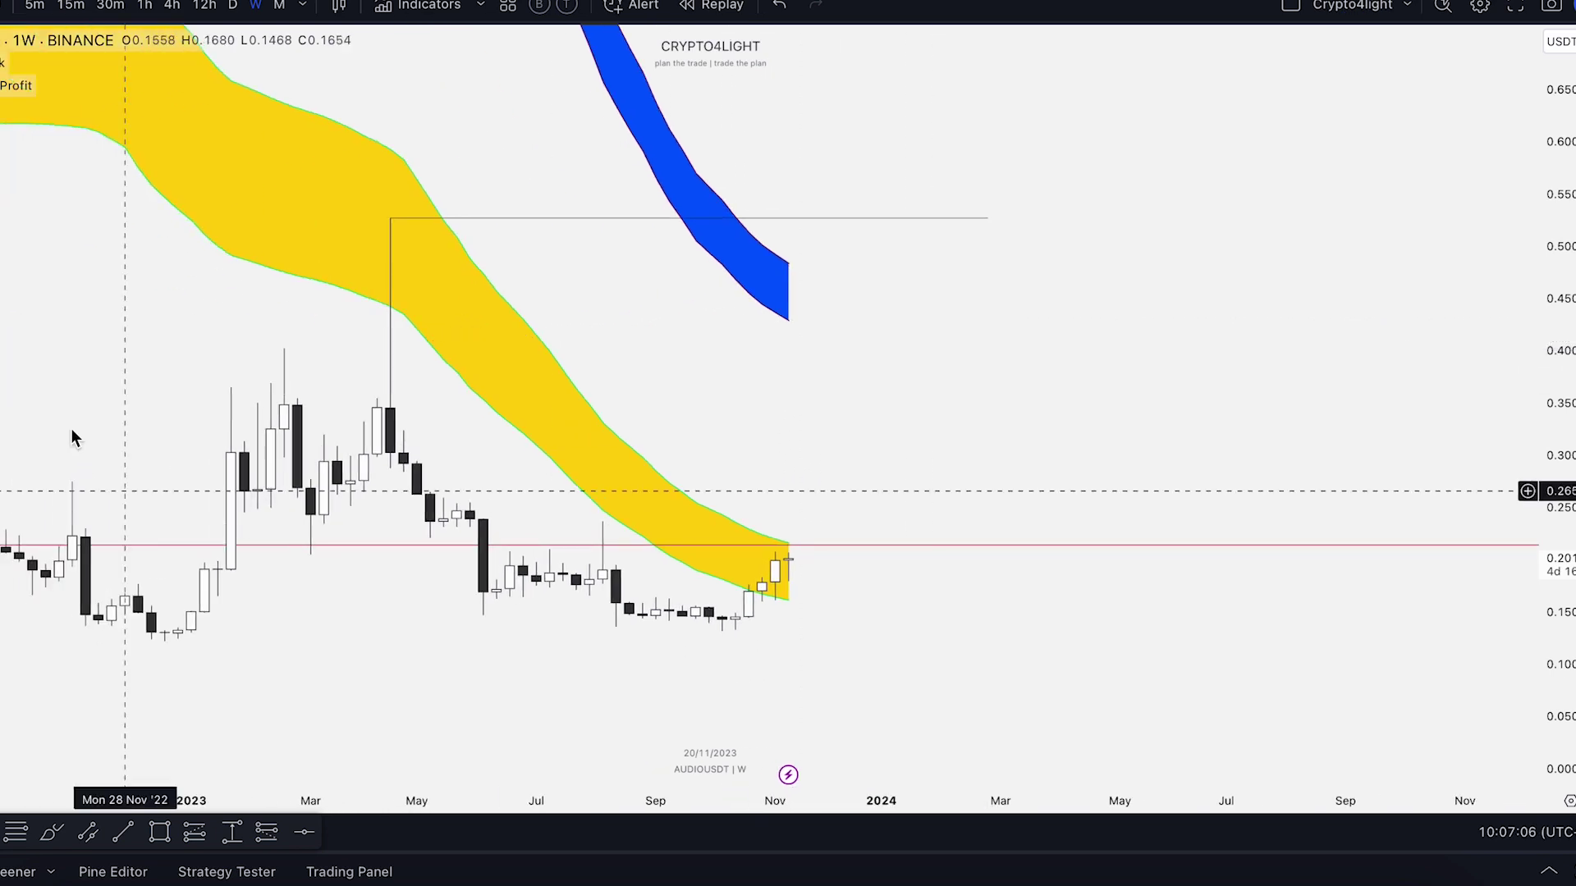
pyautogui.click(232, 833)
pyautogui.click(164, 642)
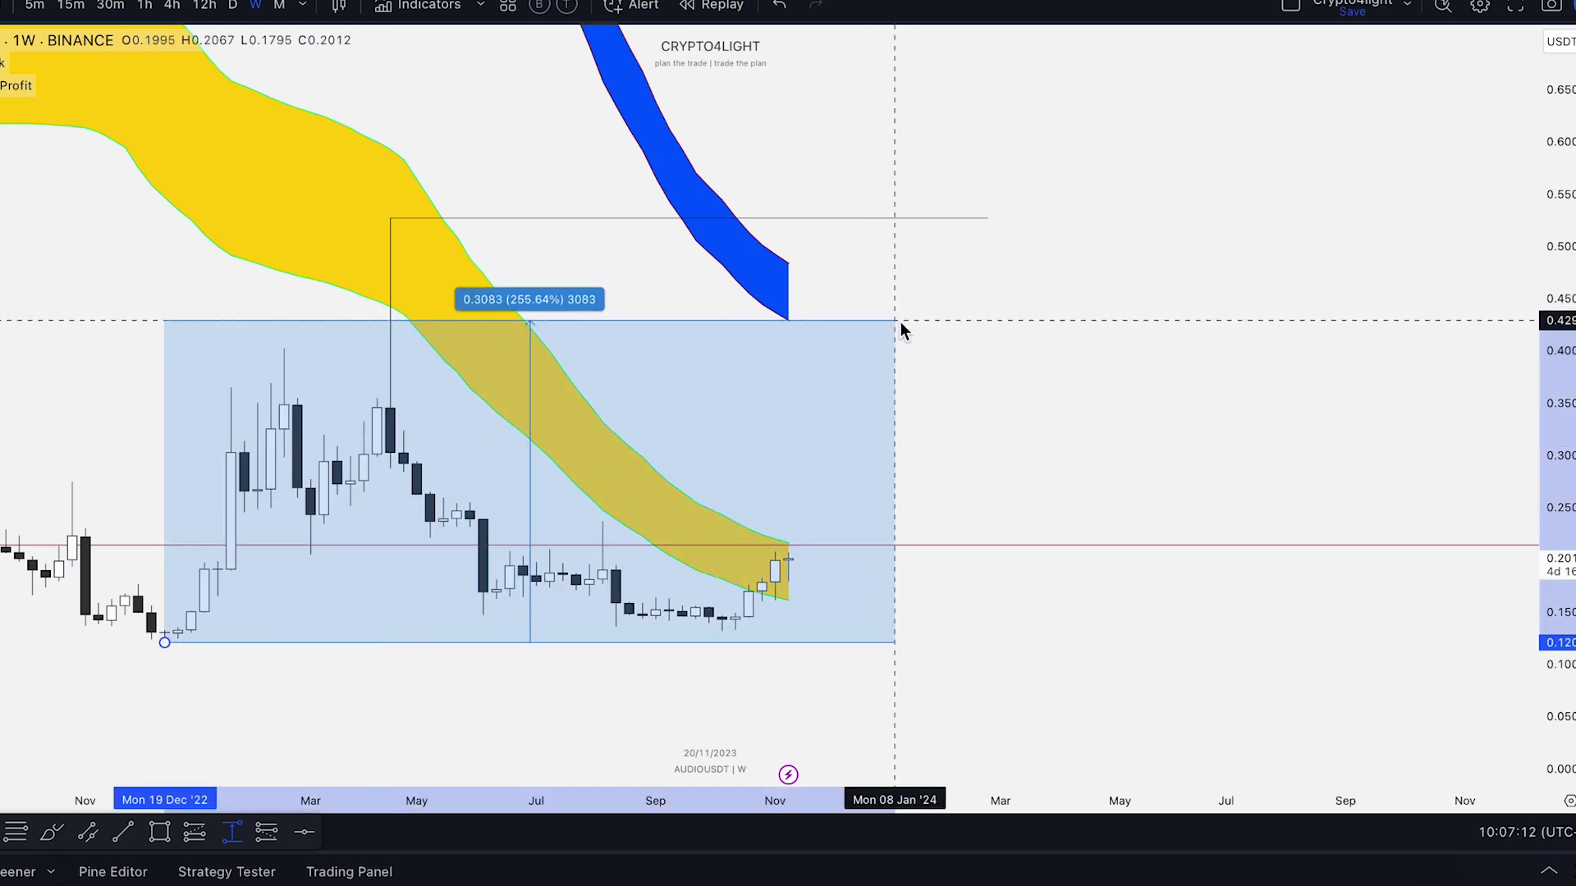
pyautogui.click(900, 322)
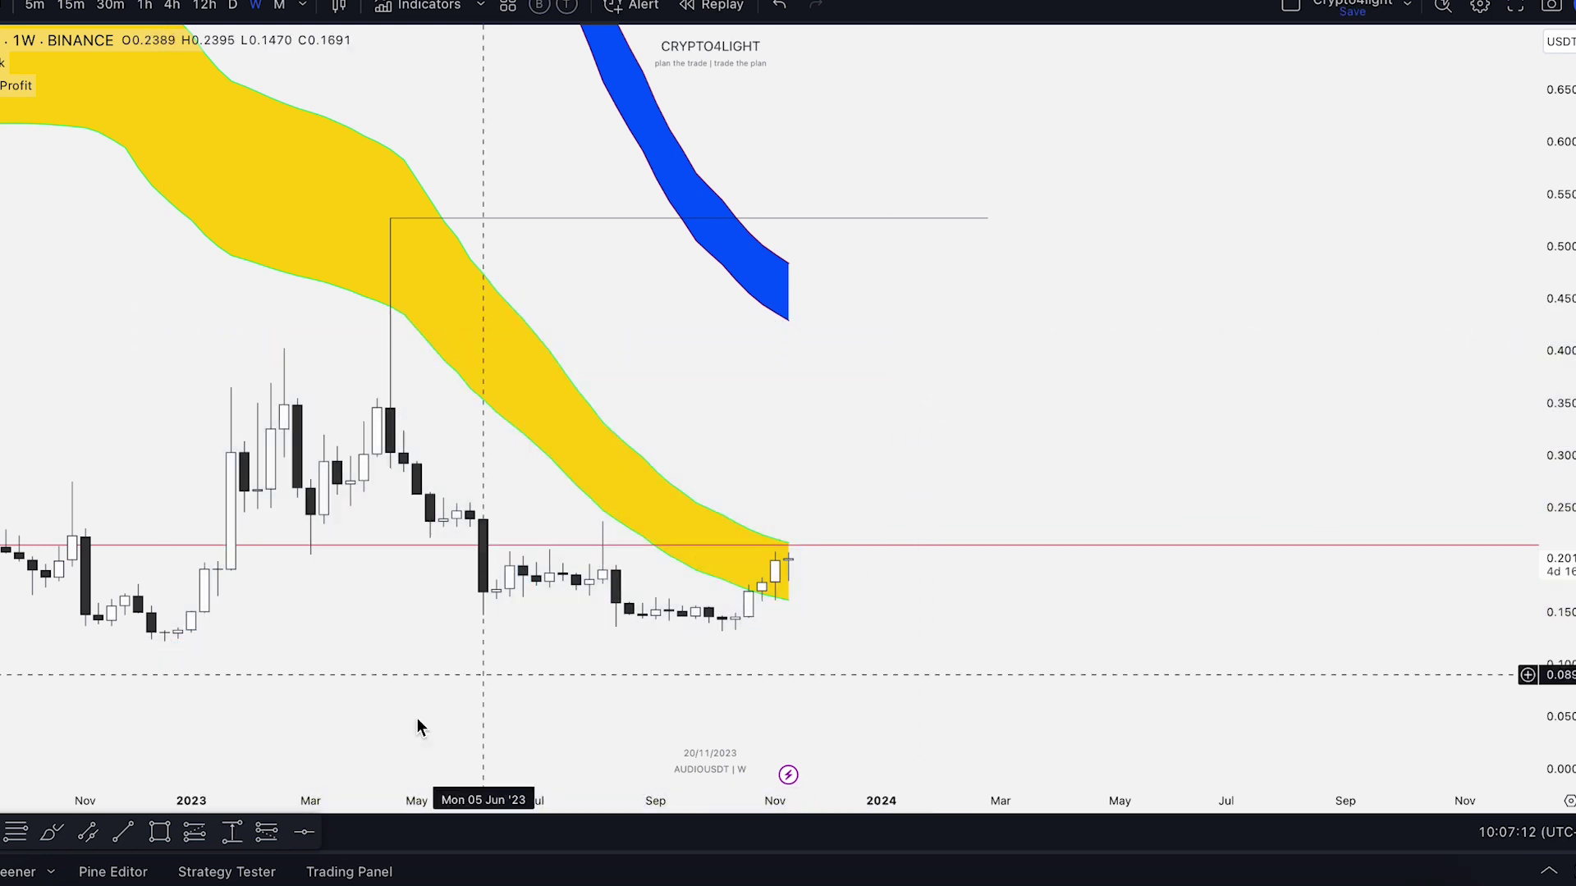
pyautogui.click(827, 558)
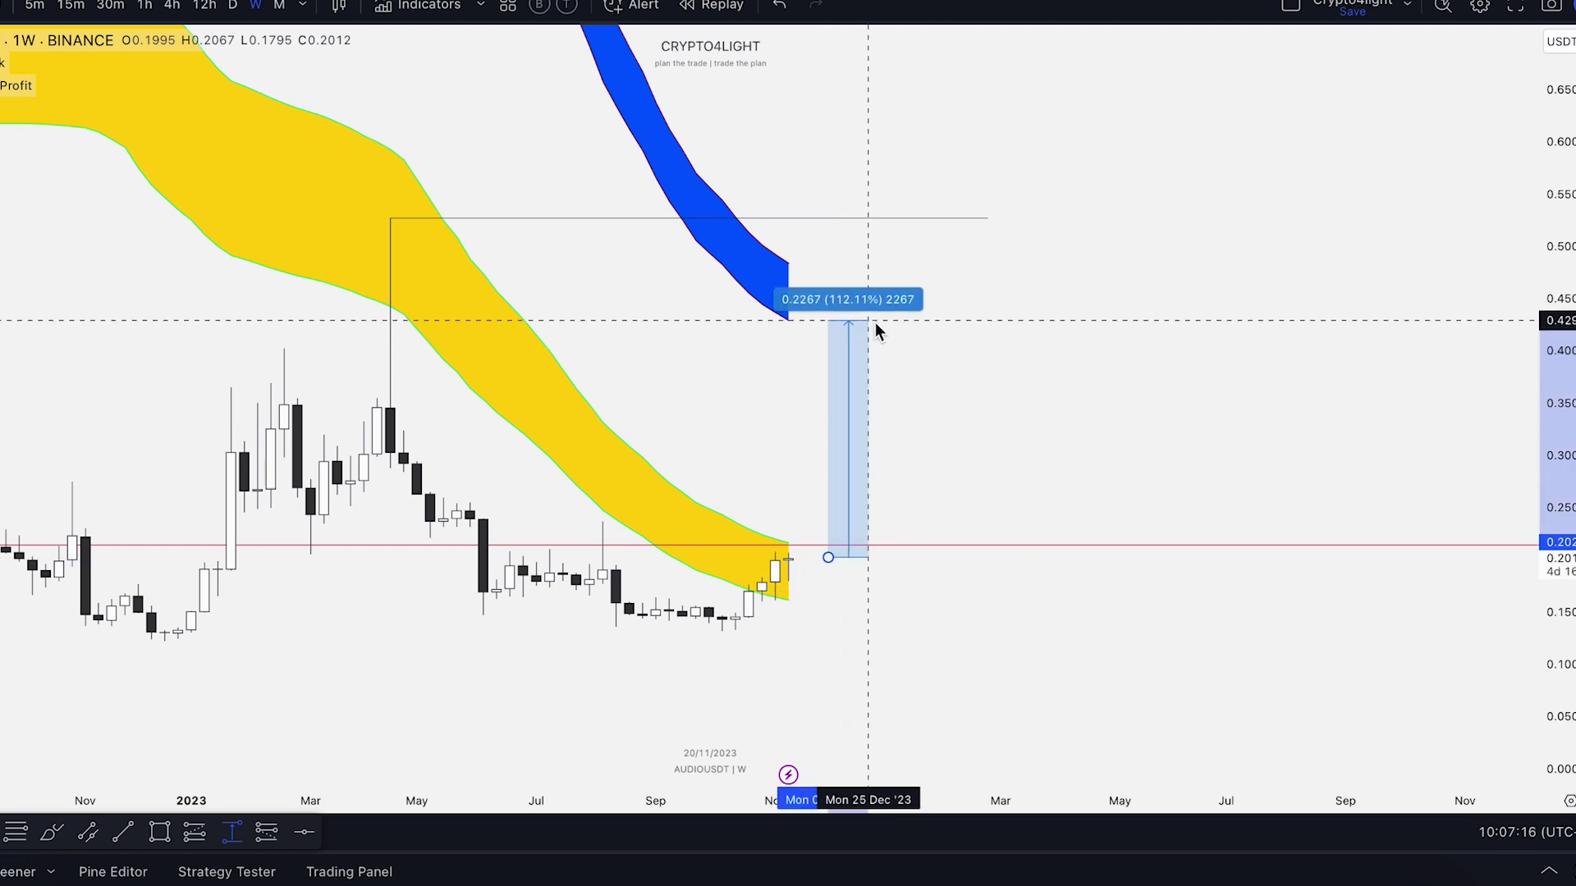
pyautogui.click(874, 326)
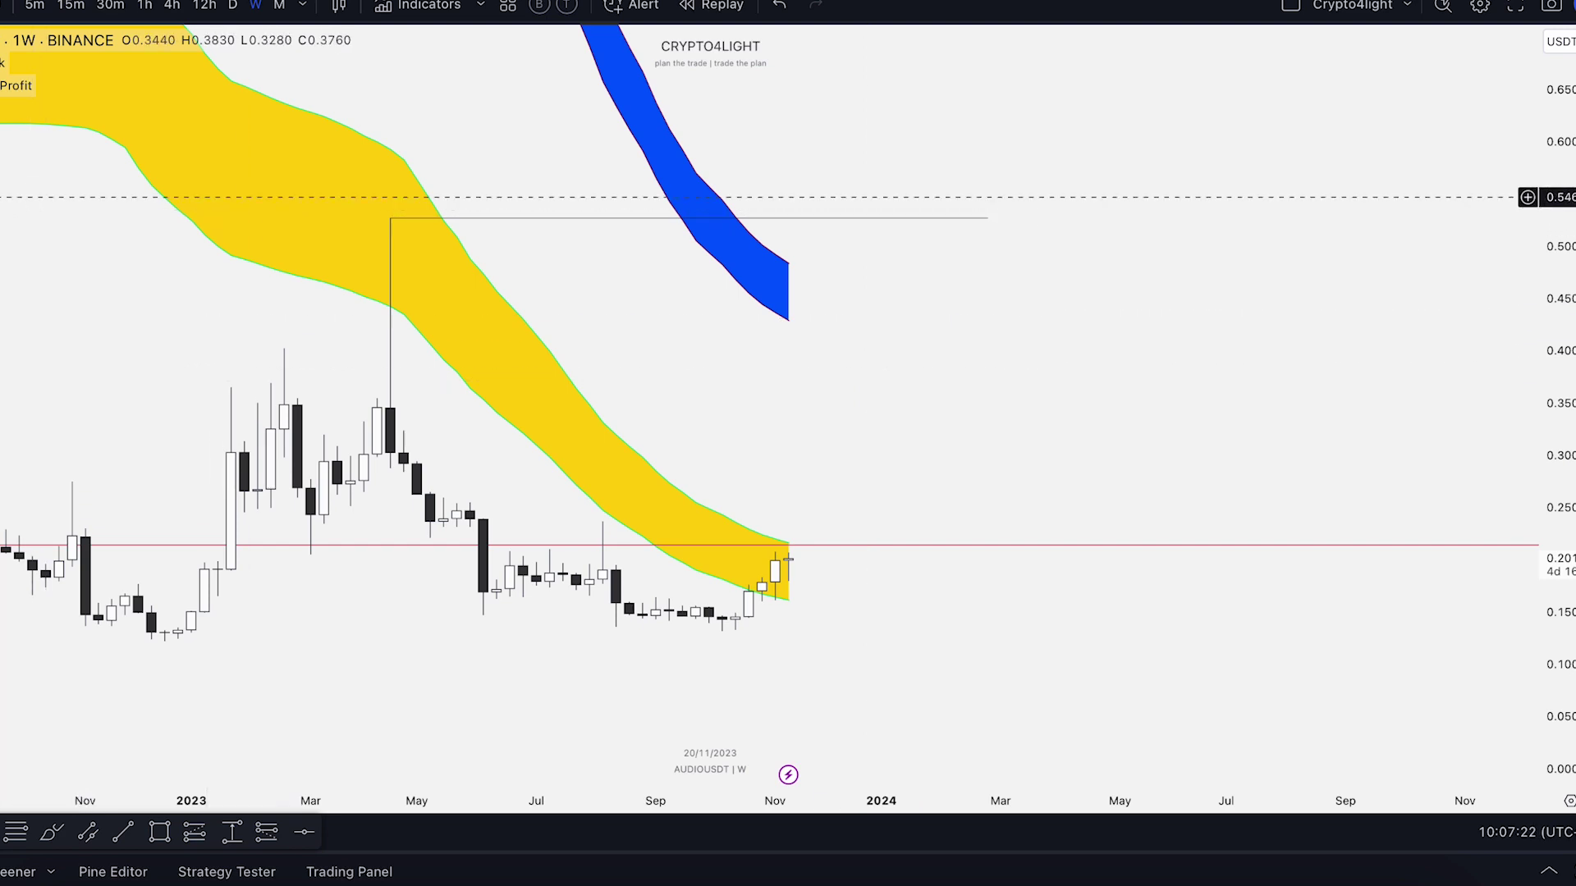
# Step: Brush horizontal marks near 0.44 and a projected path from the latest candle to the blue band, back near 0.23 and up to about 0.67
pyautogui.click(0, 180)
pyautogui.click(0, 215)
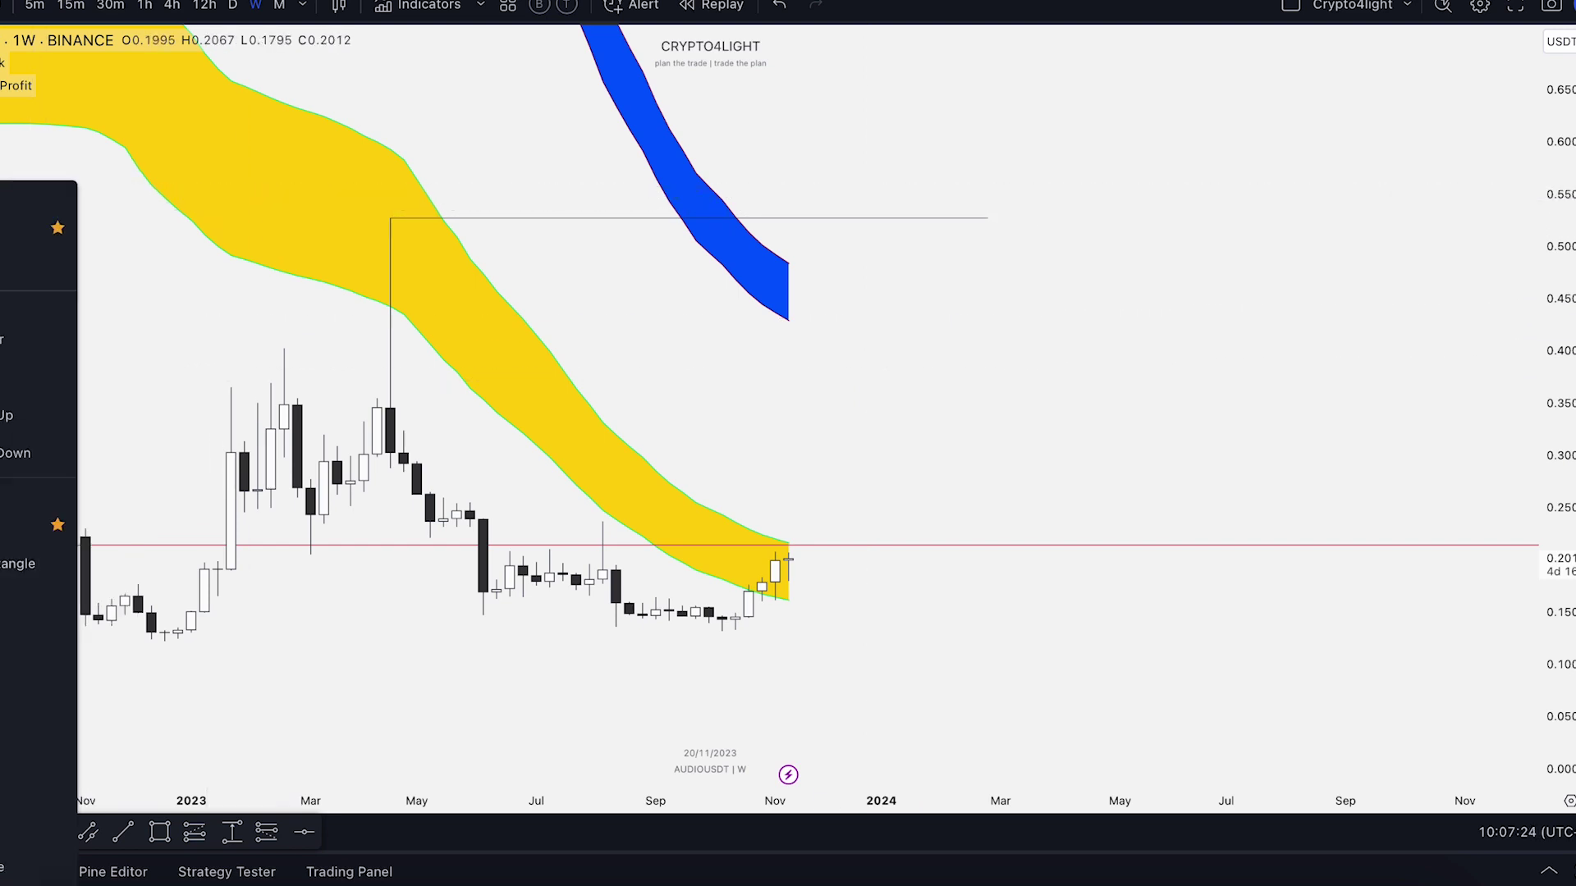
pyautogui.click(33, 227)
pyautogui.moveTo(645, 311); pyautogui.dragTo(1027, 304)
pyautogui.moveTo(290, 309); pyautogui.dragTo(550, 309)
pyautogui.moveTo(777, 563)
pyautogui.mouseDown()
pyautogui.moveTo(883, 303)
pyautogui.moveTo(1027, 537)
pyautogui.moveTo(1174, 490)
pyautogui.mouseUp()
pyautogui.moveTo(1018, 531); pyautogui.dragTo(1278, 70)
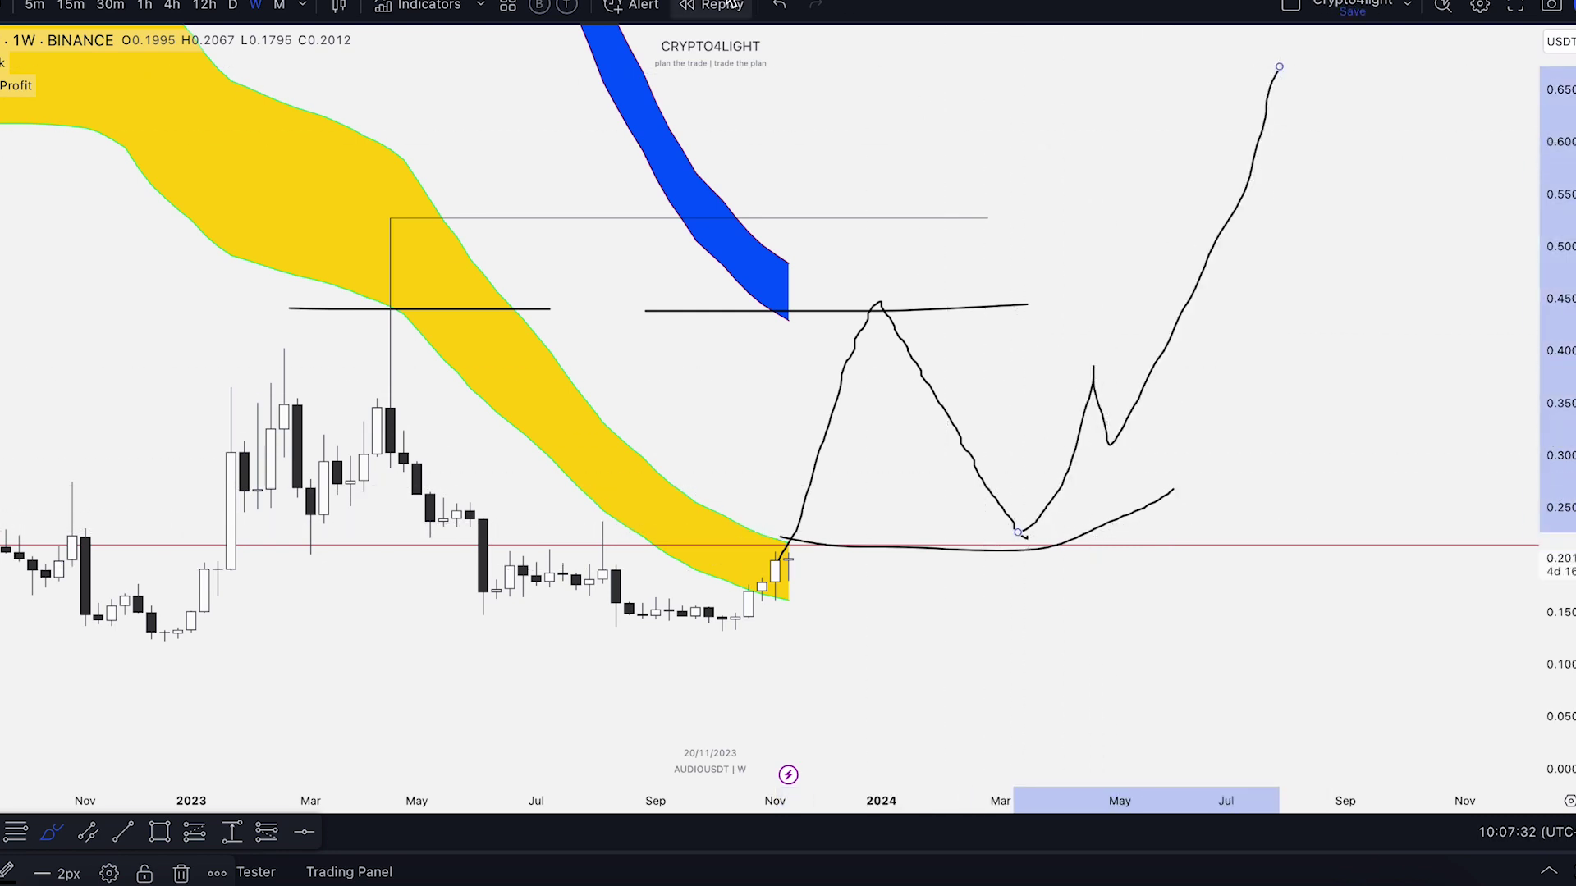
# Step: Undo all the brush strokes of the projected price path and leave the Brush tool
pyautogui.click(780, 6)
pyautogui.click(780, 6)
pyautogui.click(779, 6)
pyautogui.click(780, 7)
pyautogui.click(779, 6)
pyautogui.moveTo(785, 550); pyautogui.dragTo(977, 694)
pyautogui.press('Escape')
# Step: Examine the Take Profit bands against the Fibonacci levels from -0.27 to 1 over the whole weekly history
pyautogui.moveTo(1046, 726); pyautogui.dragTo(1059, 746)
pyautogui.scroll(-10, 994, 201)
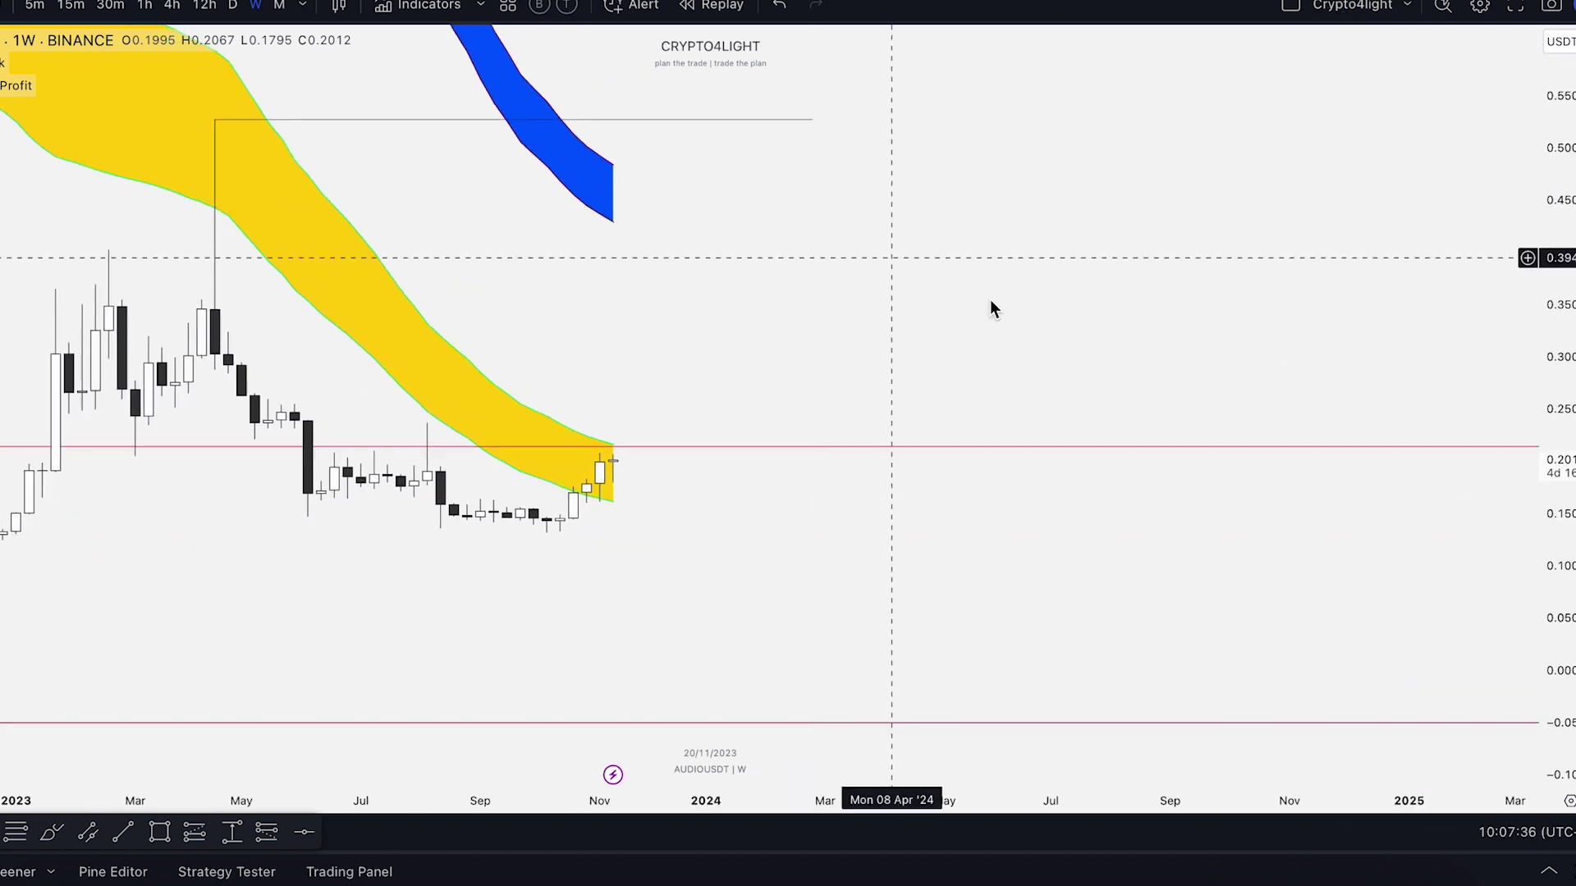
pyautogui.moveTo(1542, 404); pyautogui.dragTo(1543, 535)
pyautogui.moveTo(1356, 316); pyautogui.dragTo(1392, 412)
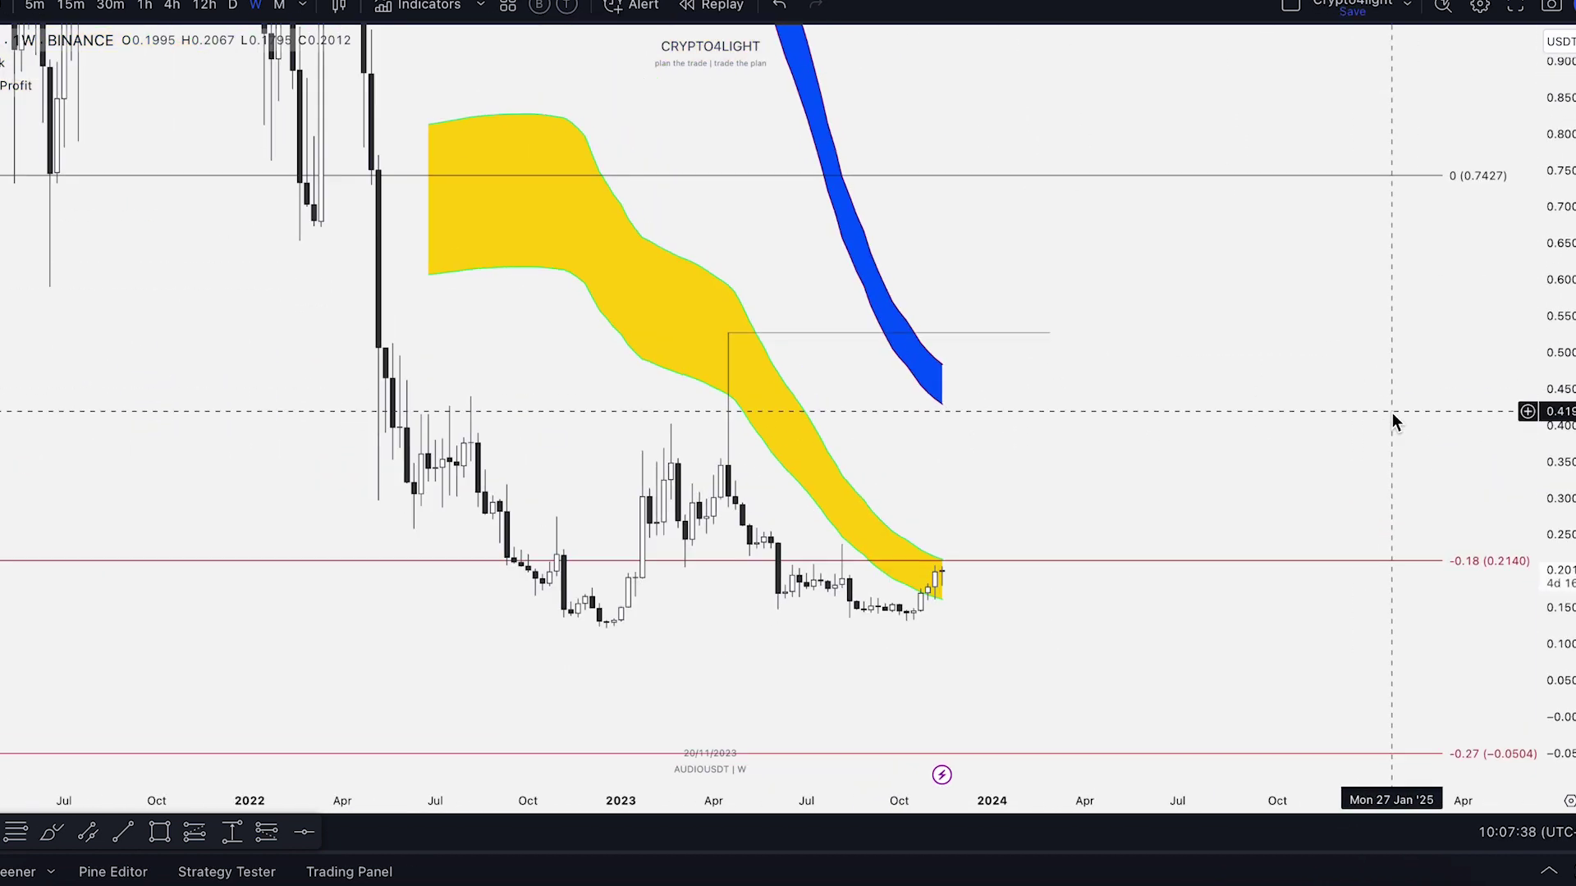
pyautogui.moveTo(1543, 439); pyautogui.dragTo(1543, 656)
pyautogui.moveTo(1377, 390); pyautogui.dragTo(1327, 509)
pyautogui.scroll(-3, 1328, 509)
pyautogui.scroll(-5, 1543, 332)
pyautogui.moveTo(1318, 321); pyautogui.dragTo(1172, 528)
pyautogui.scroll(-2, 1171, 528)
pyautogui.scroll(-2, 1550, 425)
pyautogui.moveTo(1486, 336); pyautogui.dragTo(1347, 334)
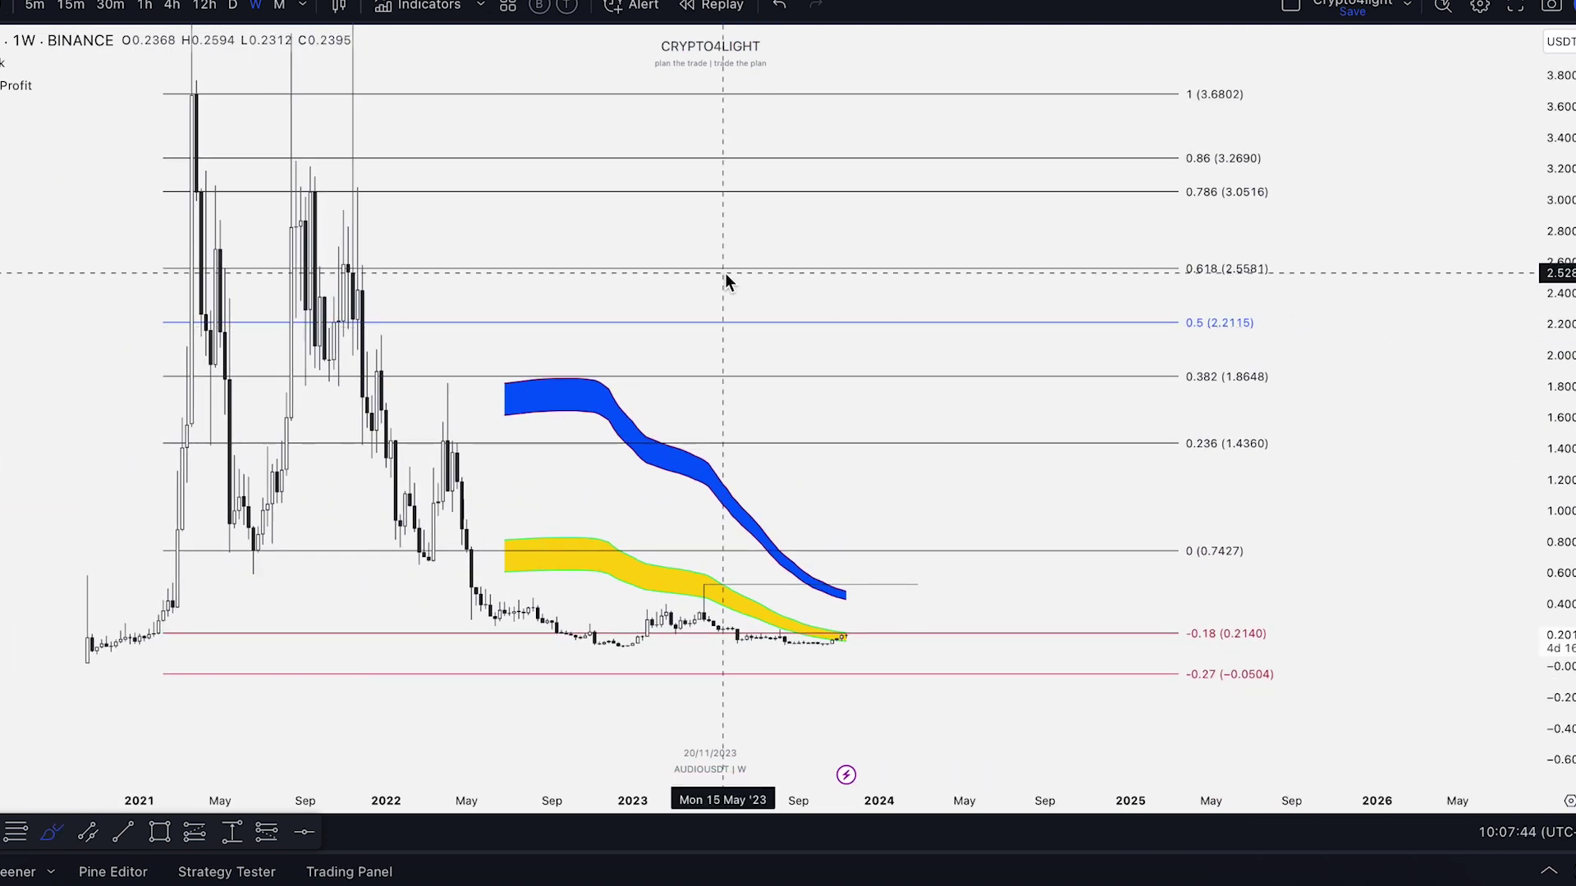
# Step: Sketch an L-shaped brush mark from about 2.7 down to 2.0, running from late 2024 to early 2026, and clear the sketch
pyautogui.moveTo(1088, 246)
pyautogui.mouseDown()
pyautogui.moveTo(1084, 359)
pyautogui.moveTo(1409, 350)
pyautogui.mouseUp()
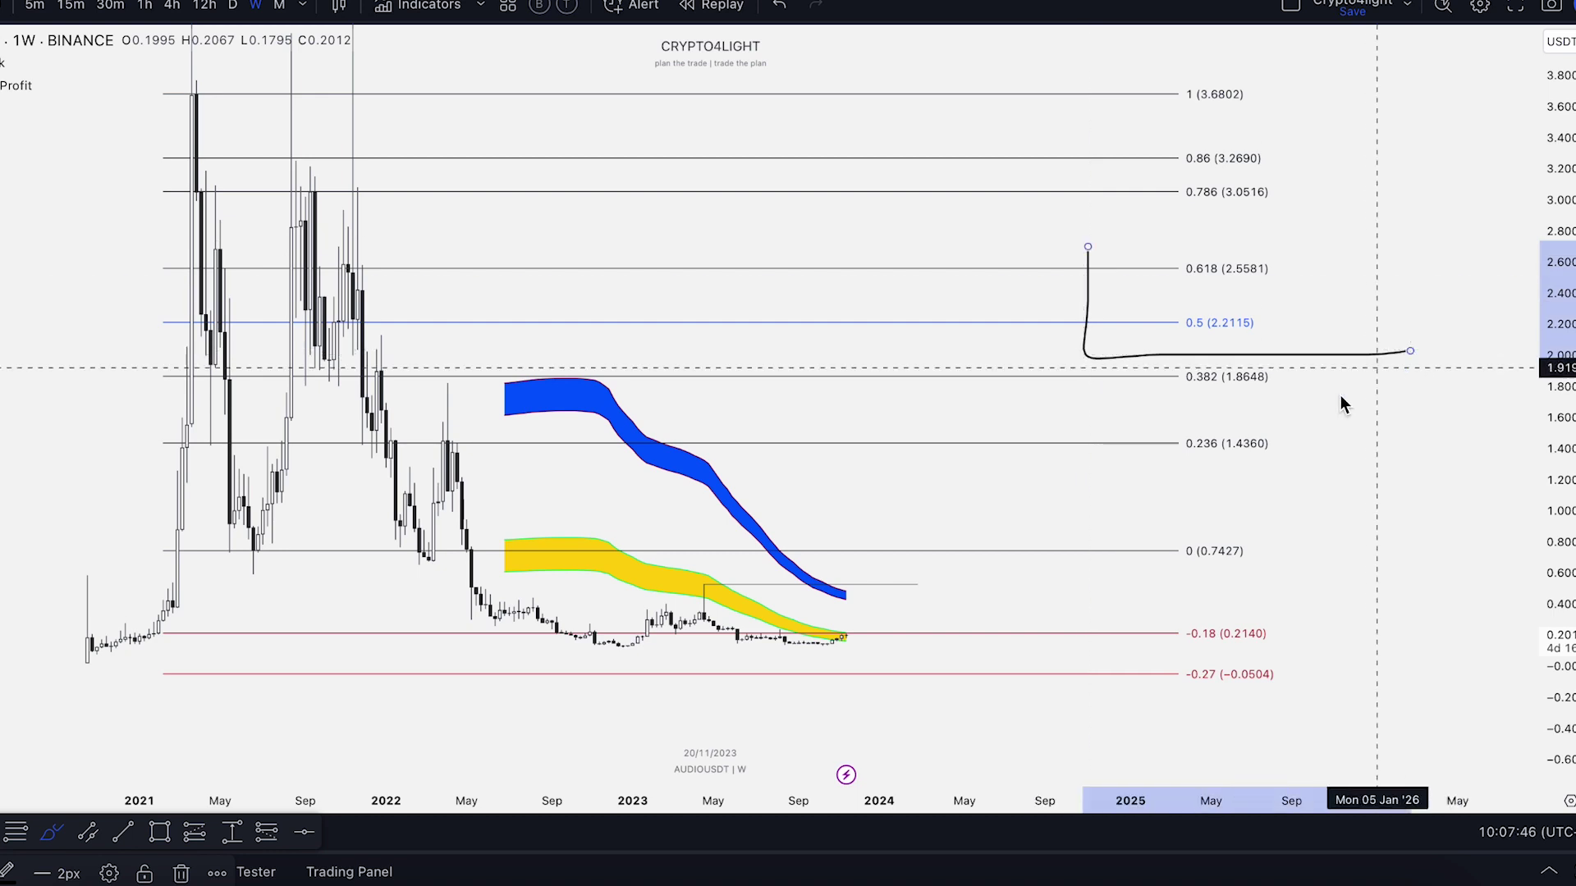
pyautogui.moveTo(1013, 630)
pyautogui.mouseDown()
pyautogui.moveTo(612, 627)
pyautogui.moveTo(393, 650)
pyautogui.moveTo(599, 661)
pyautogui.mouseUp()
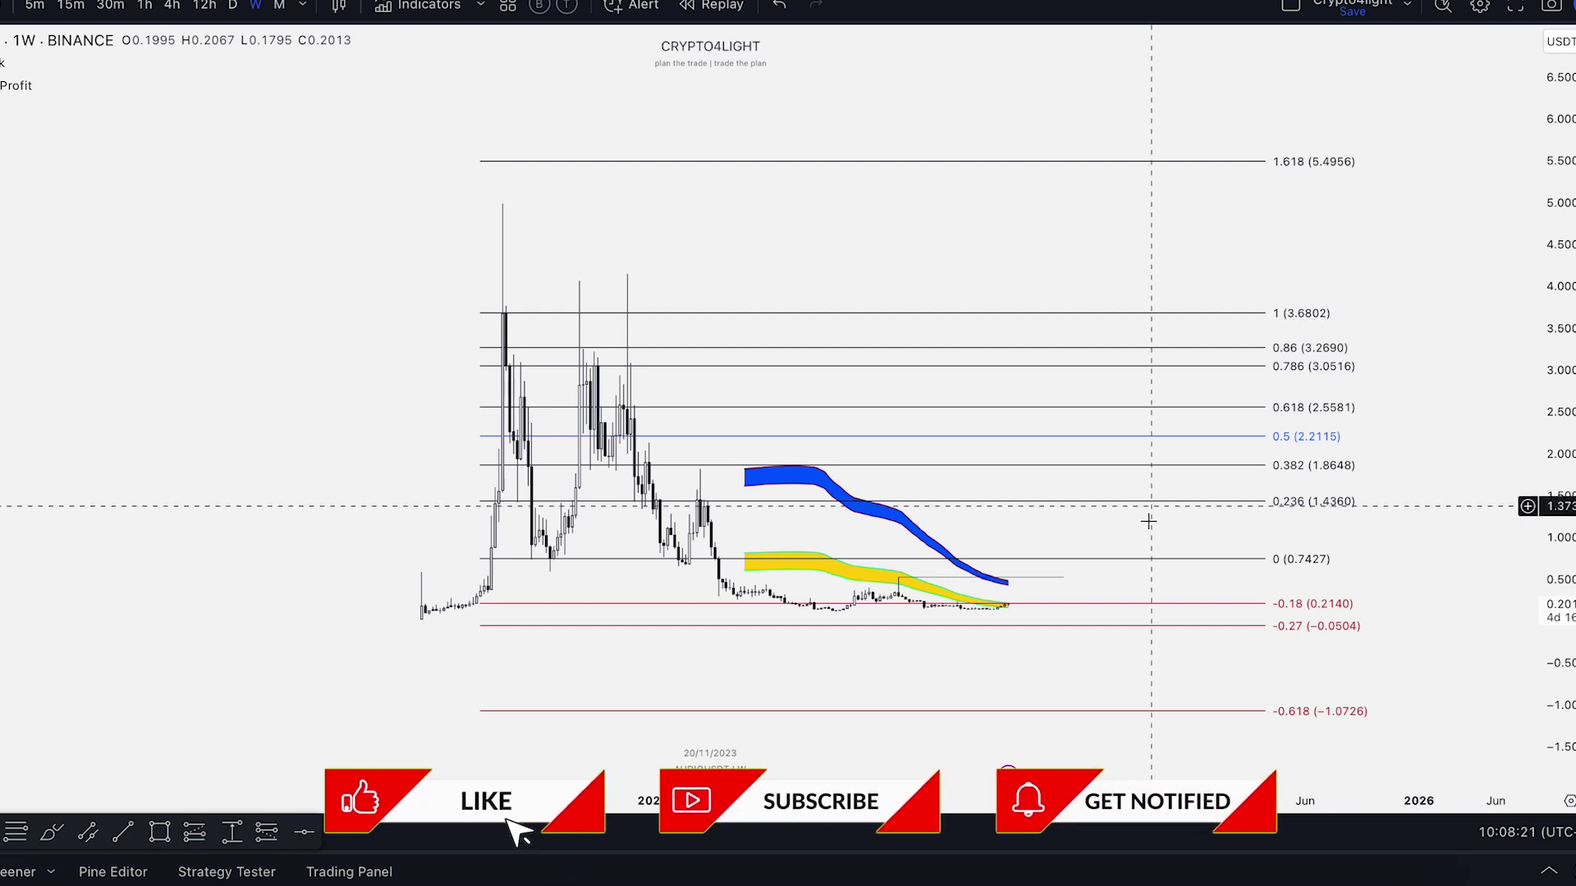
pyautogui.scroll(1, 1149, 521)
pyautogui.moveTo(918, 220); pyautogui.dragTo(779, 225)
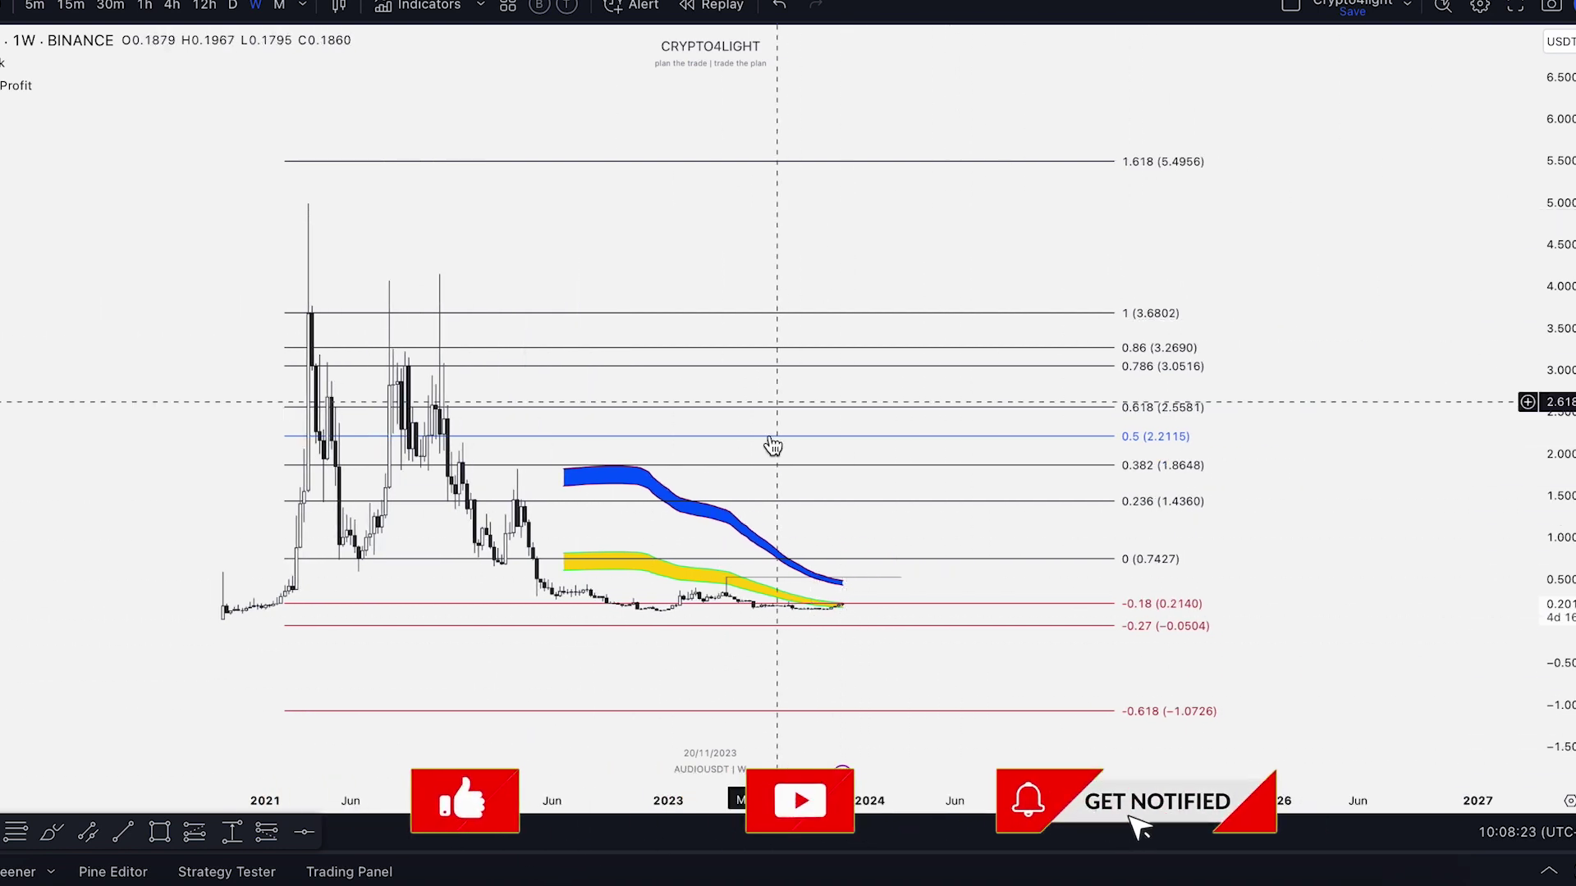
pyautogui.moveTo(1568, 481); pyautogui.dragTo(1555, 366)
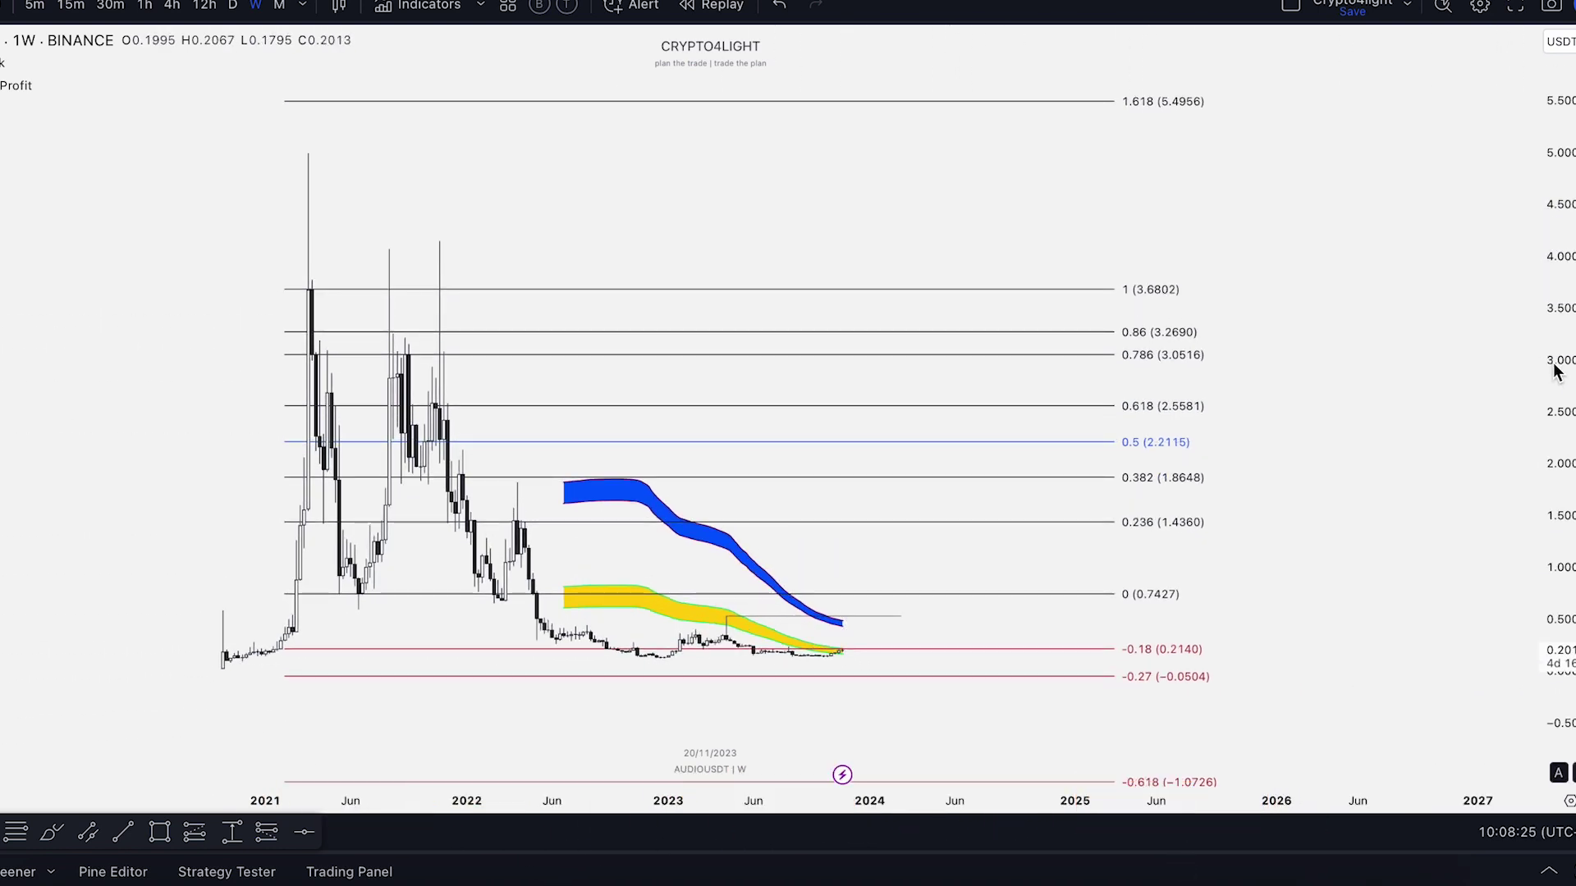